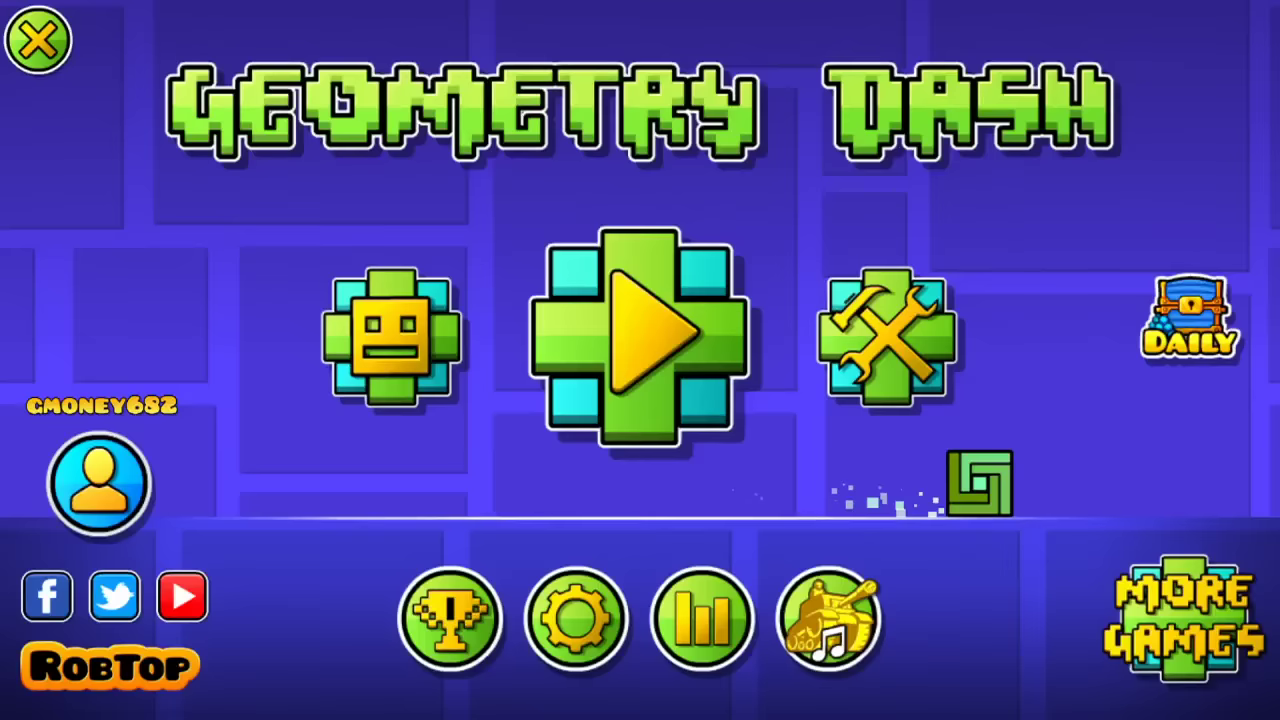
# Create a new empty level from Create > Created levels
pyautogui.click(886, 337)
pyautogui.click(386, 132)
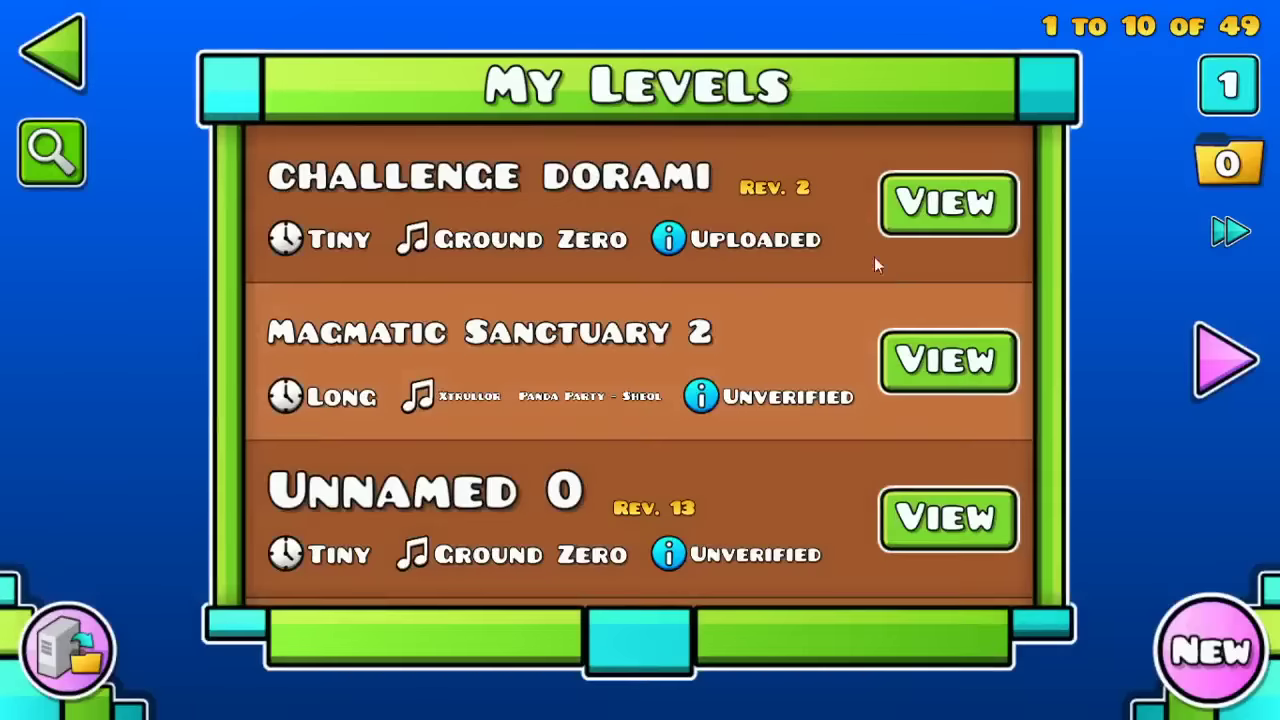
pyautogui.click(1210, 650)
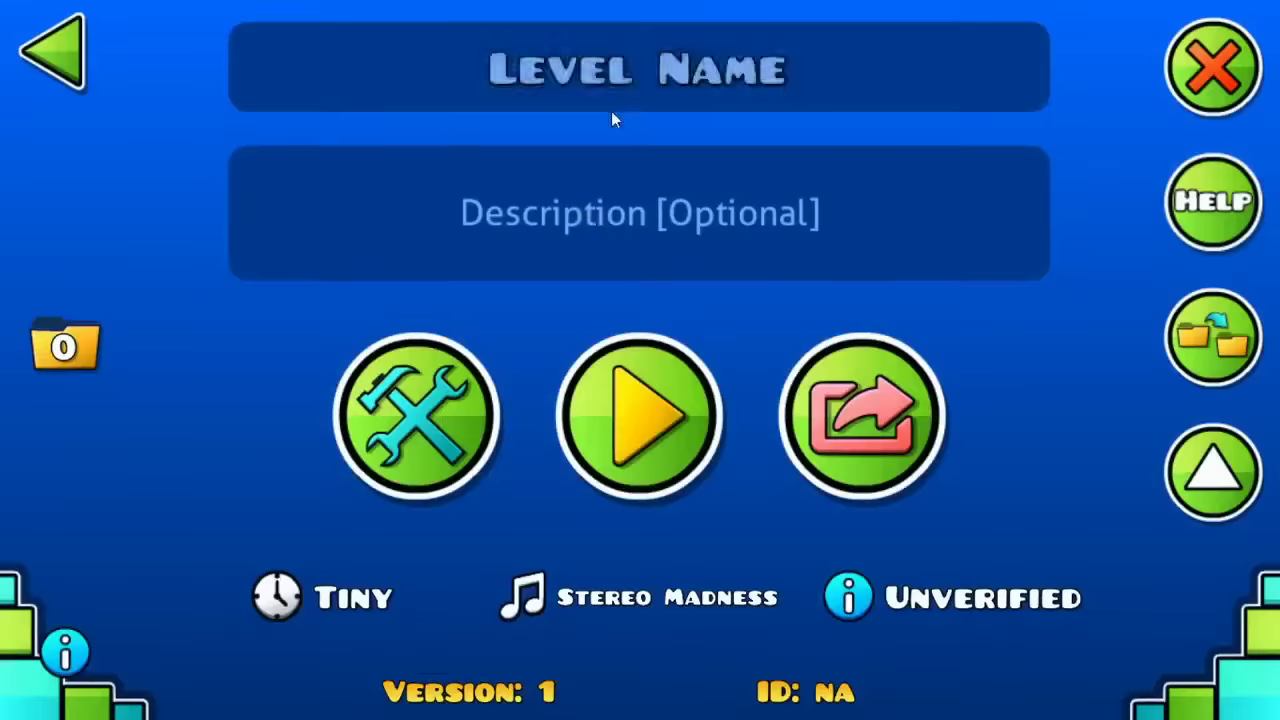
pyautogui.click(612, 105)
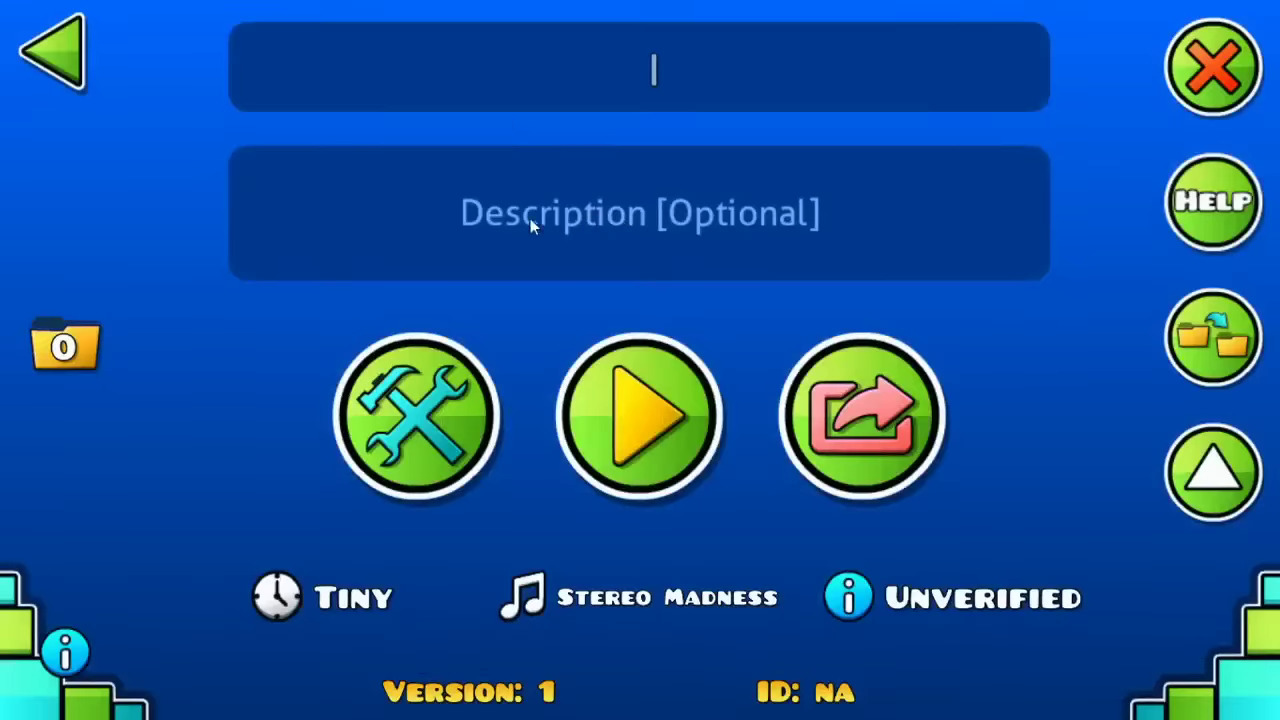
# Open the new level in the editor and pan toward the level start
pyautogui.click(378, 455)
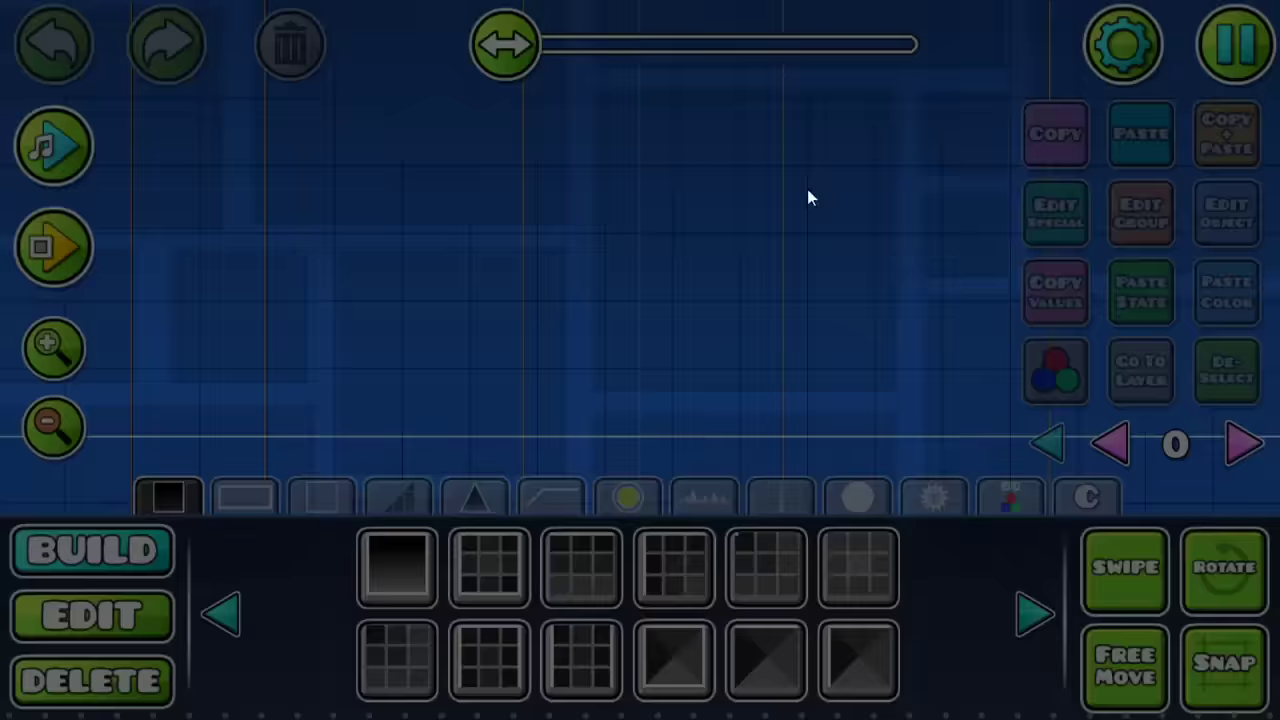
pyautogui.scroll(-2, 500, 208)
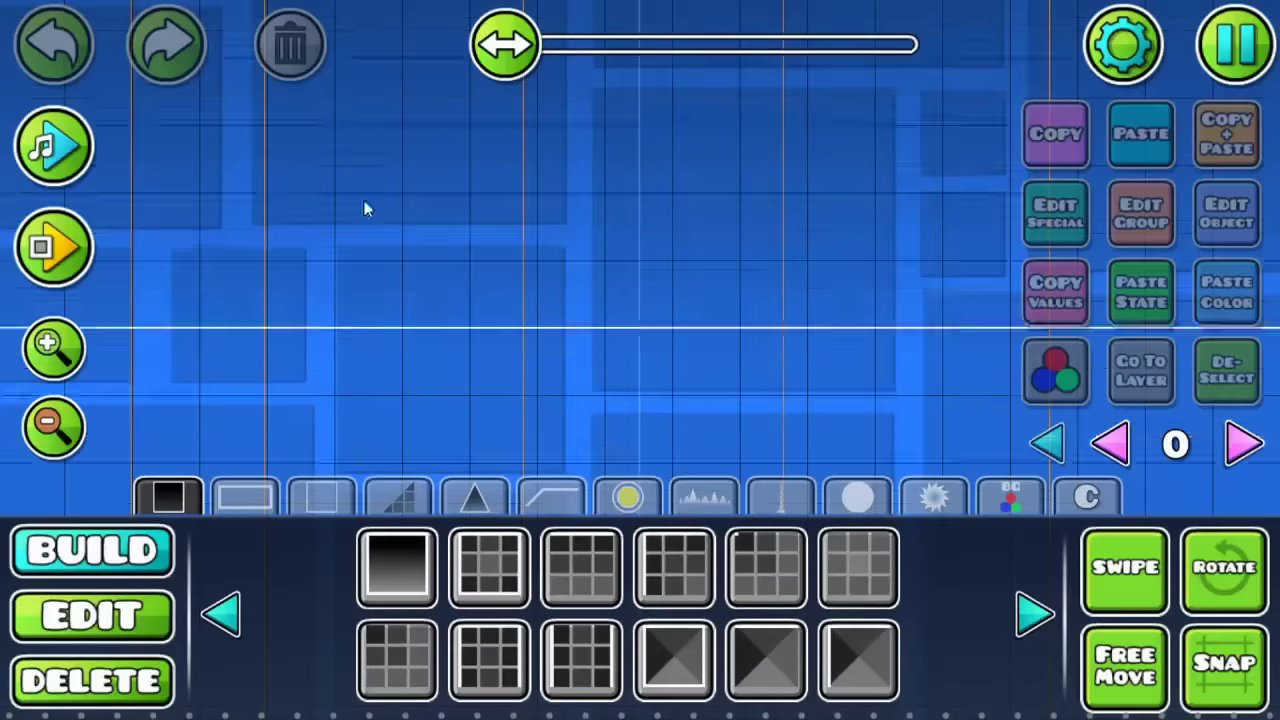
pyautogui.moveTo(692, 141); pyautogui.dragTo(780, 250)
# In level settings, set ship as the starting mode and choose Custom song selection
pyautogui.click(1120, 45)
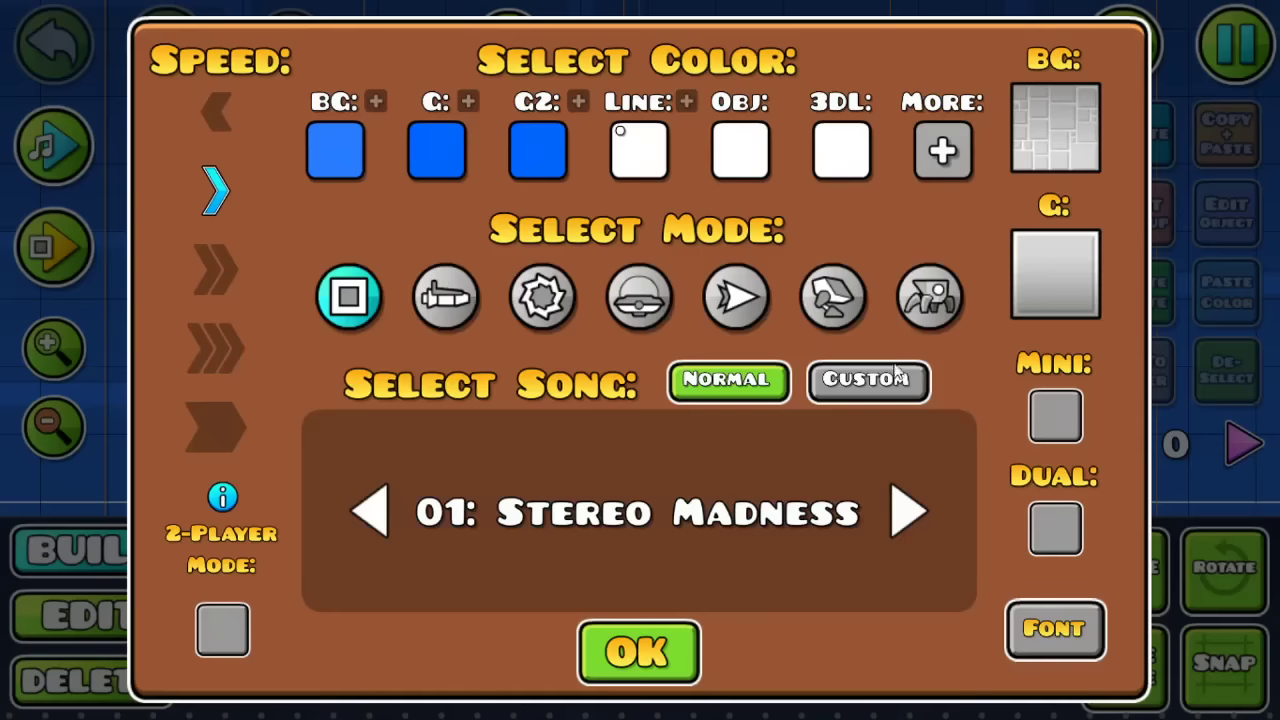
pyautogui.click(832, 296)
pyautogui.click(740, 298)
pyautogui.click(378, 294)
pyautogui.click(462, 294)
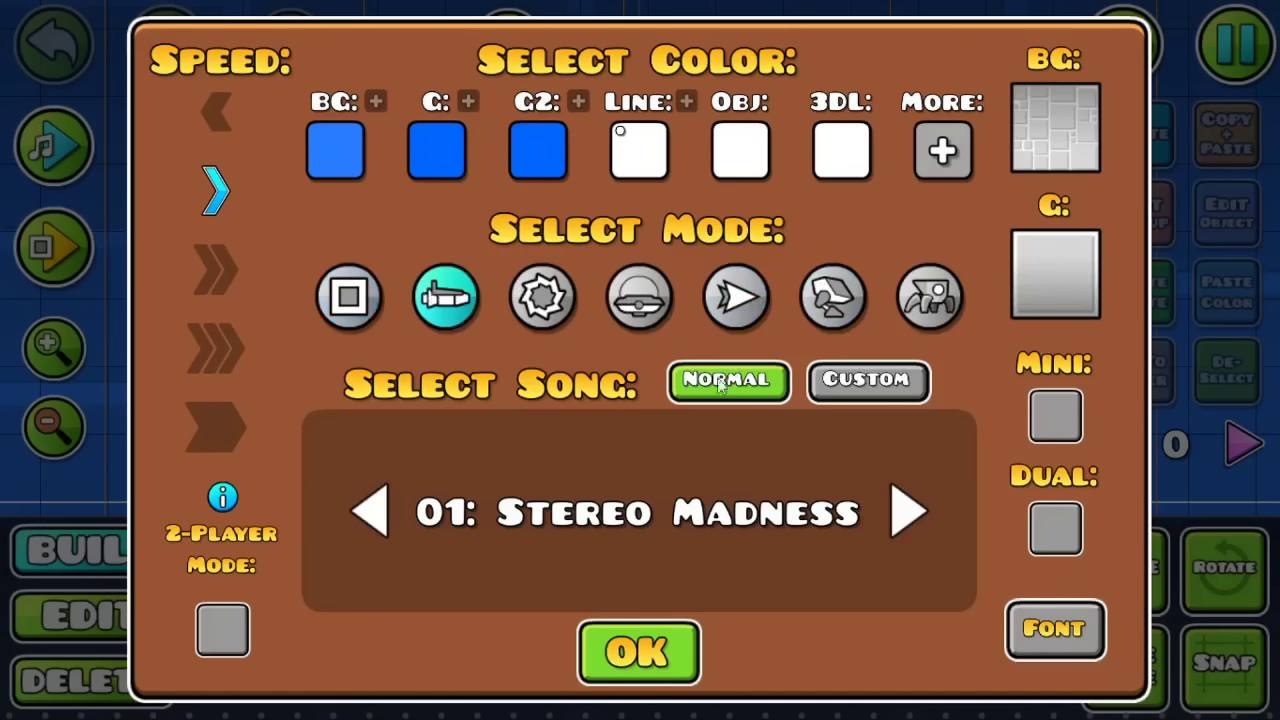
pyautogui.click(858, 388)
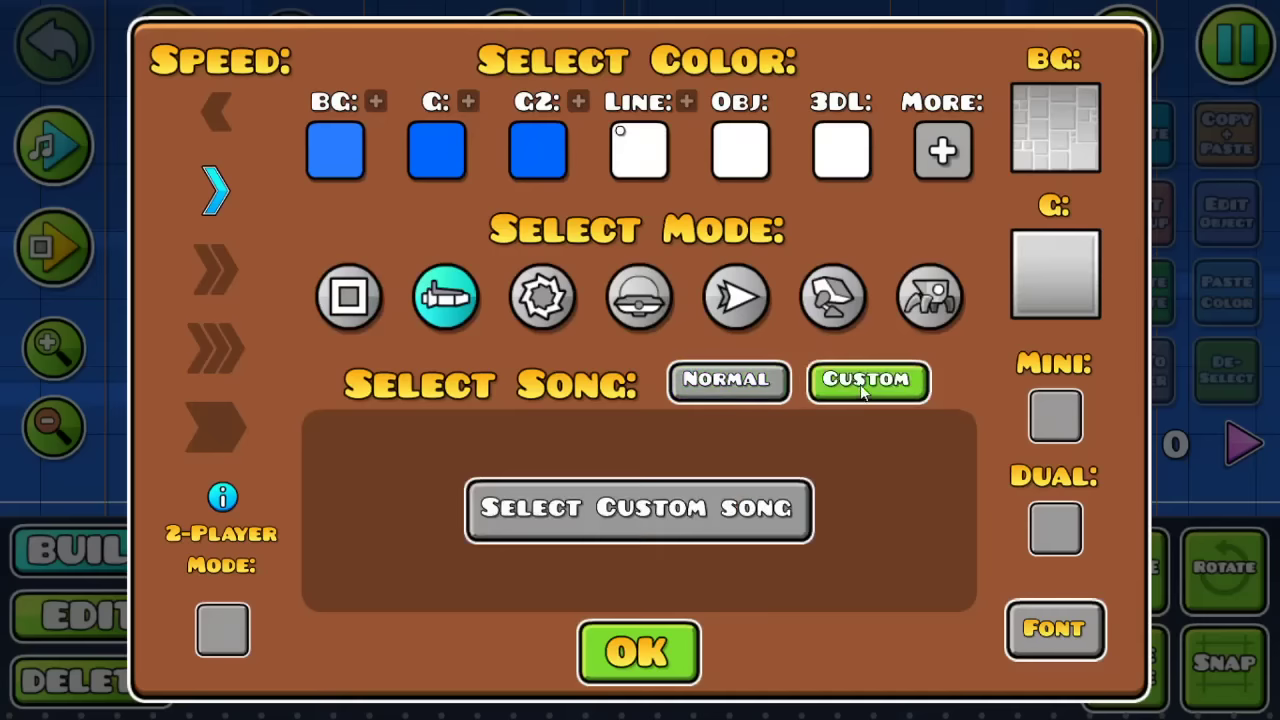
pyautogui.click(787, 507)
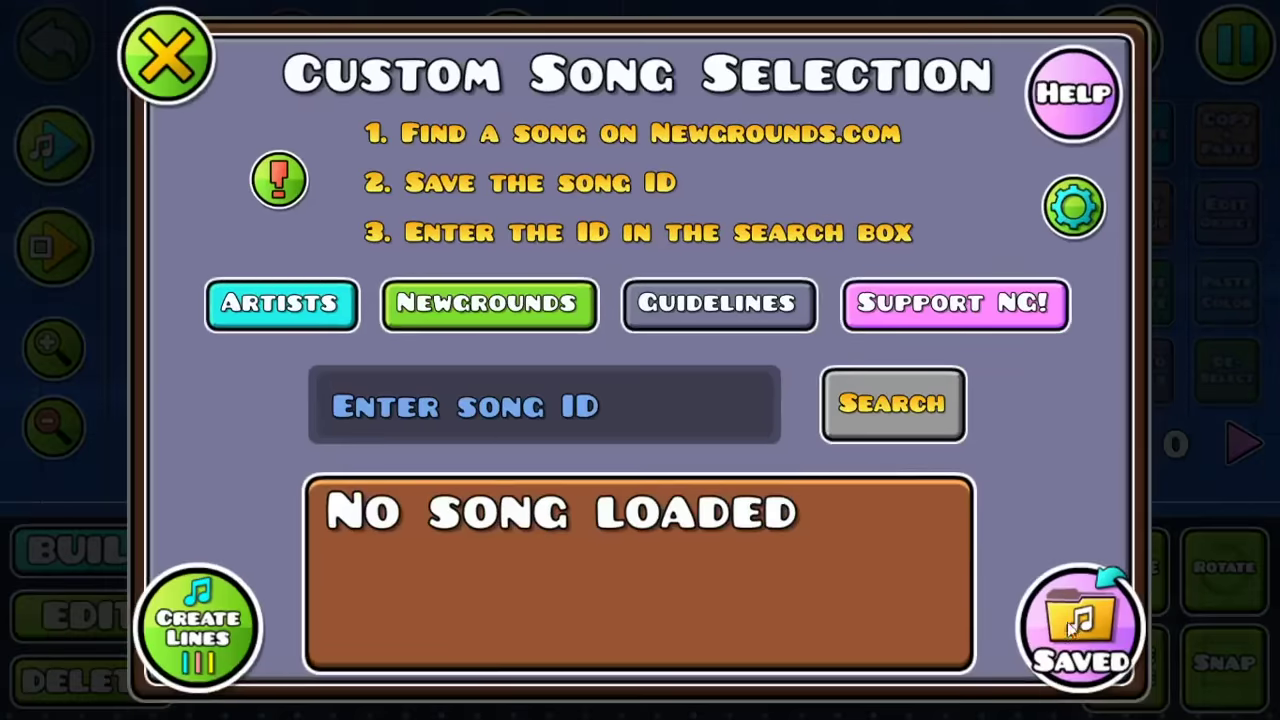
# Open the Saved downloaded songs list and browse the first pages
pyautogui.click(1076, 615)
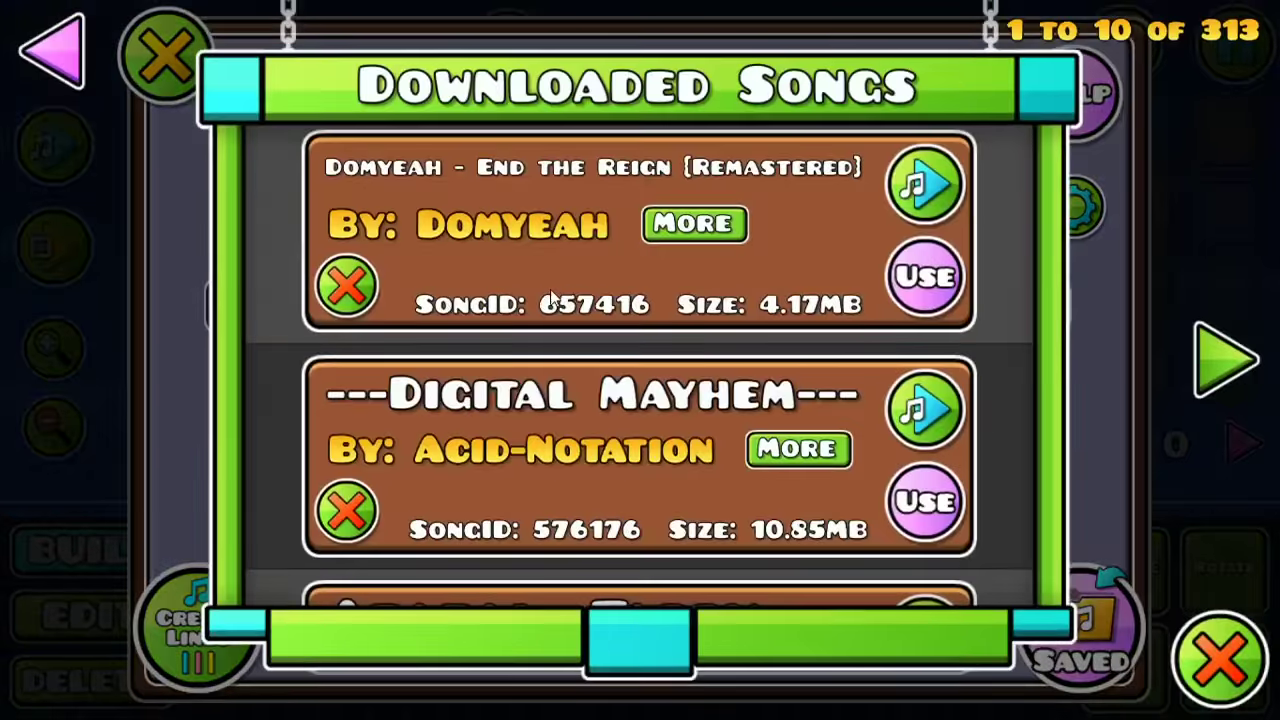
pyautogui.scroll(-5, 550, 298)
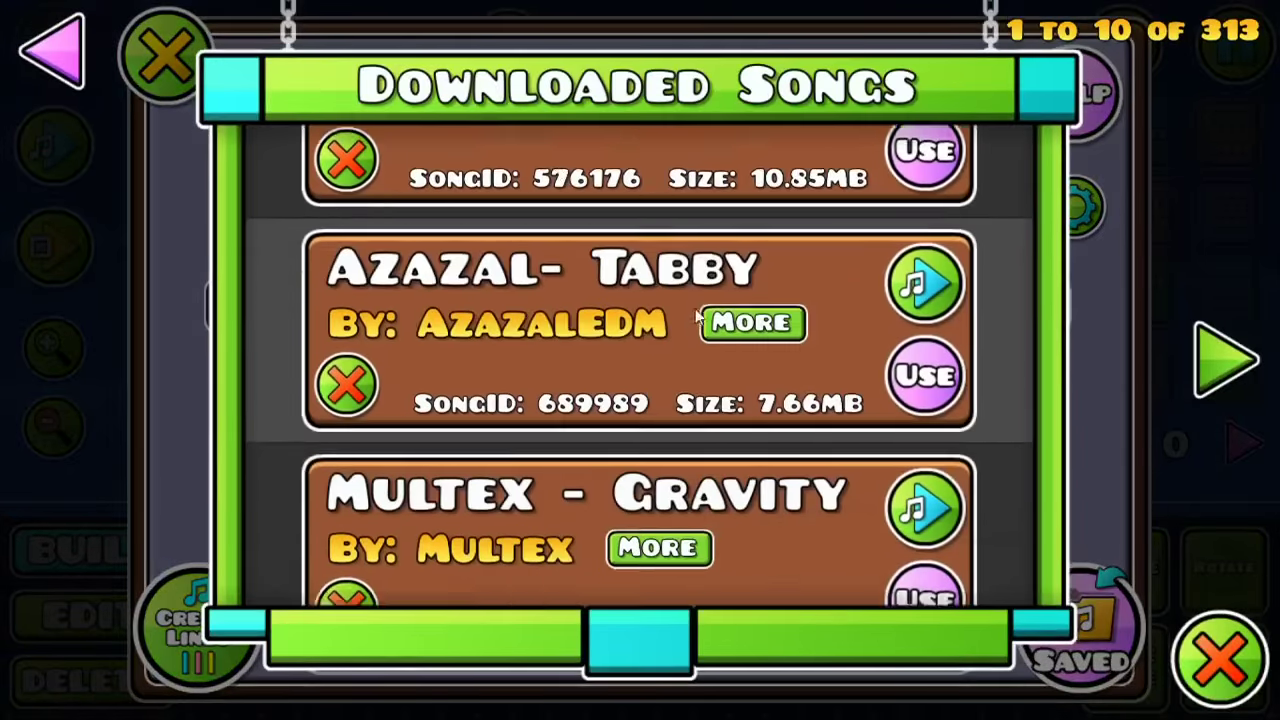
pyautogui.scroll(-6, 698, 313)
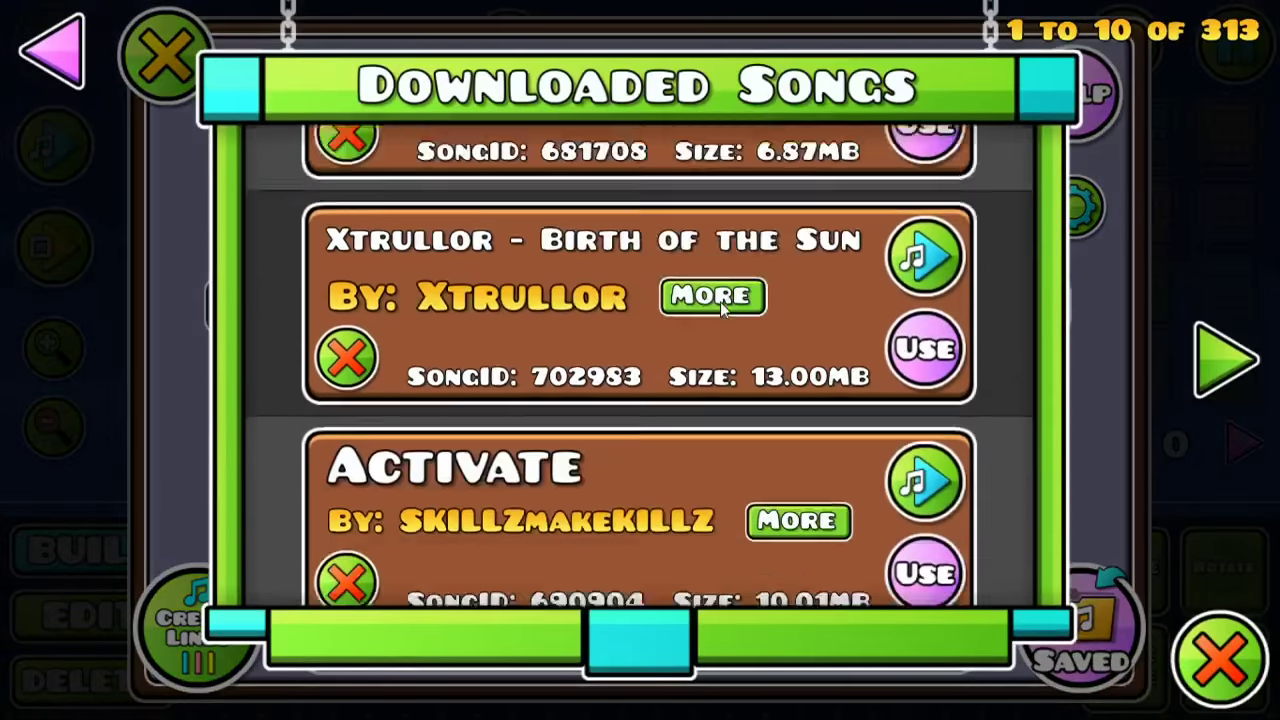
pyautogui.scroll(-6, 721, 301)
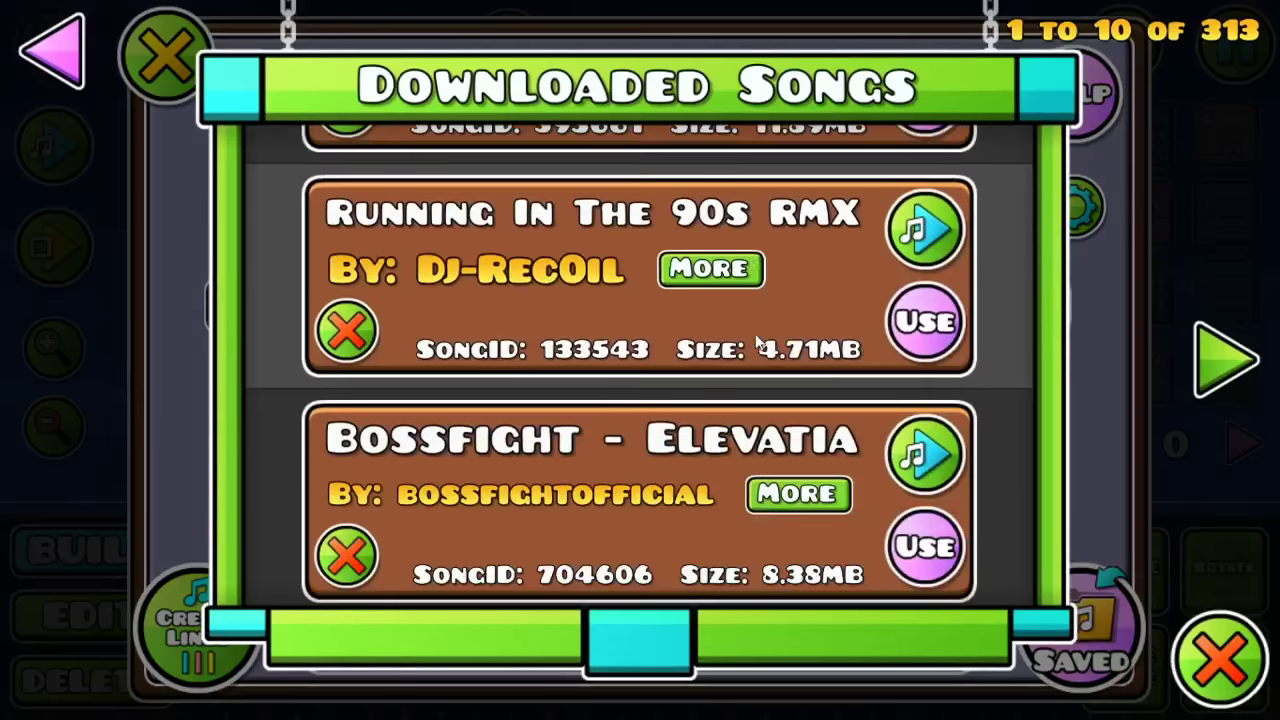
pyautogui.click(1240, 380)
pyautogui.scroll(-5, 905, 240)
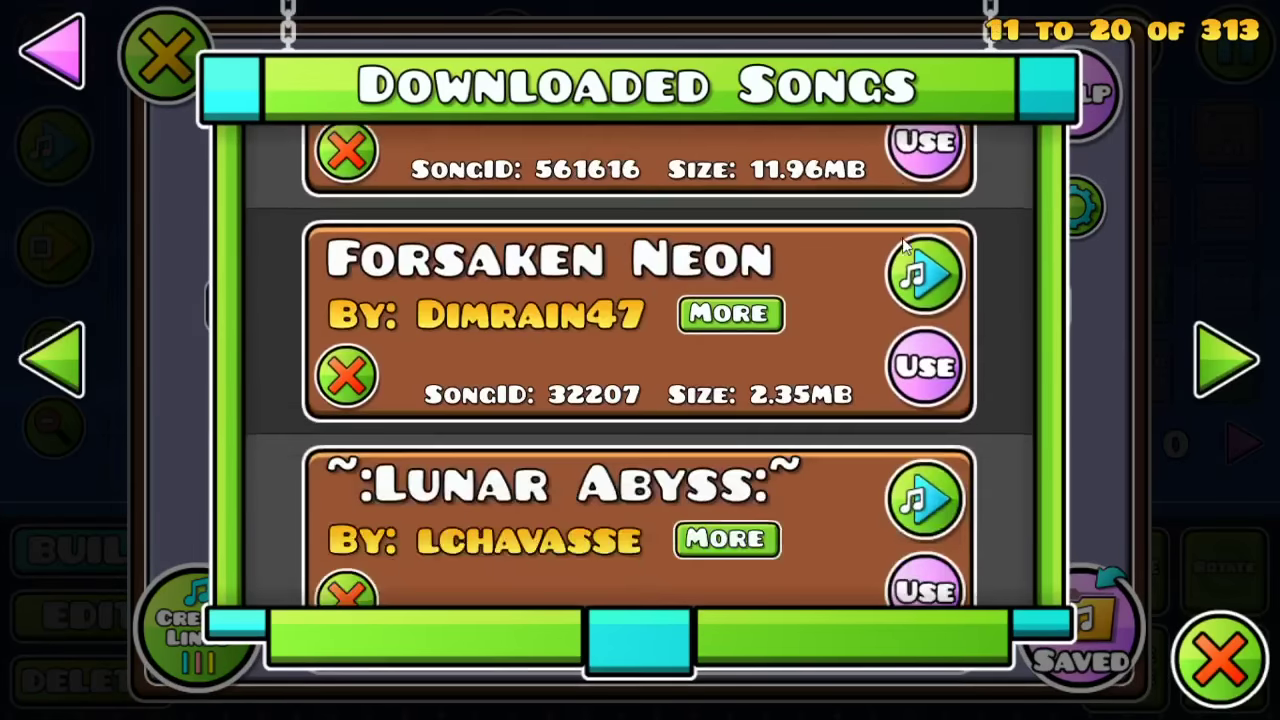
pyautogui.scroll(-5, 905, 240)
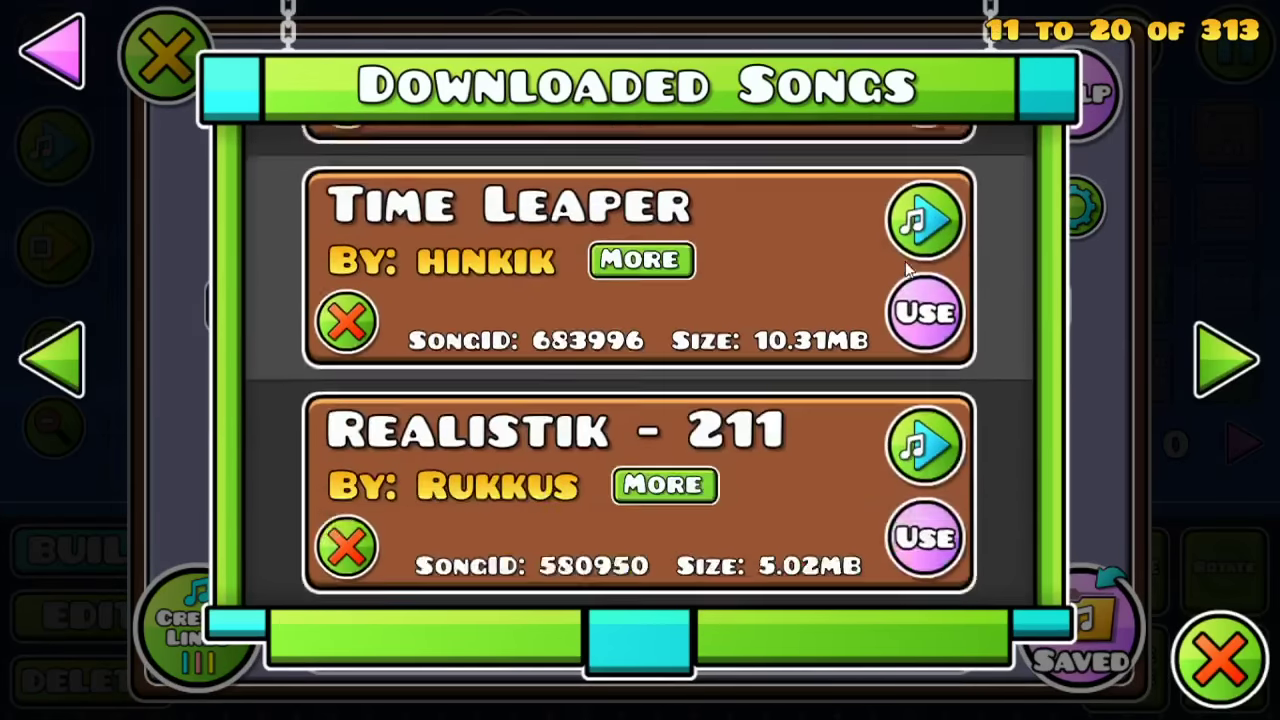
pyautogui.scroll(-6, 722, 374)
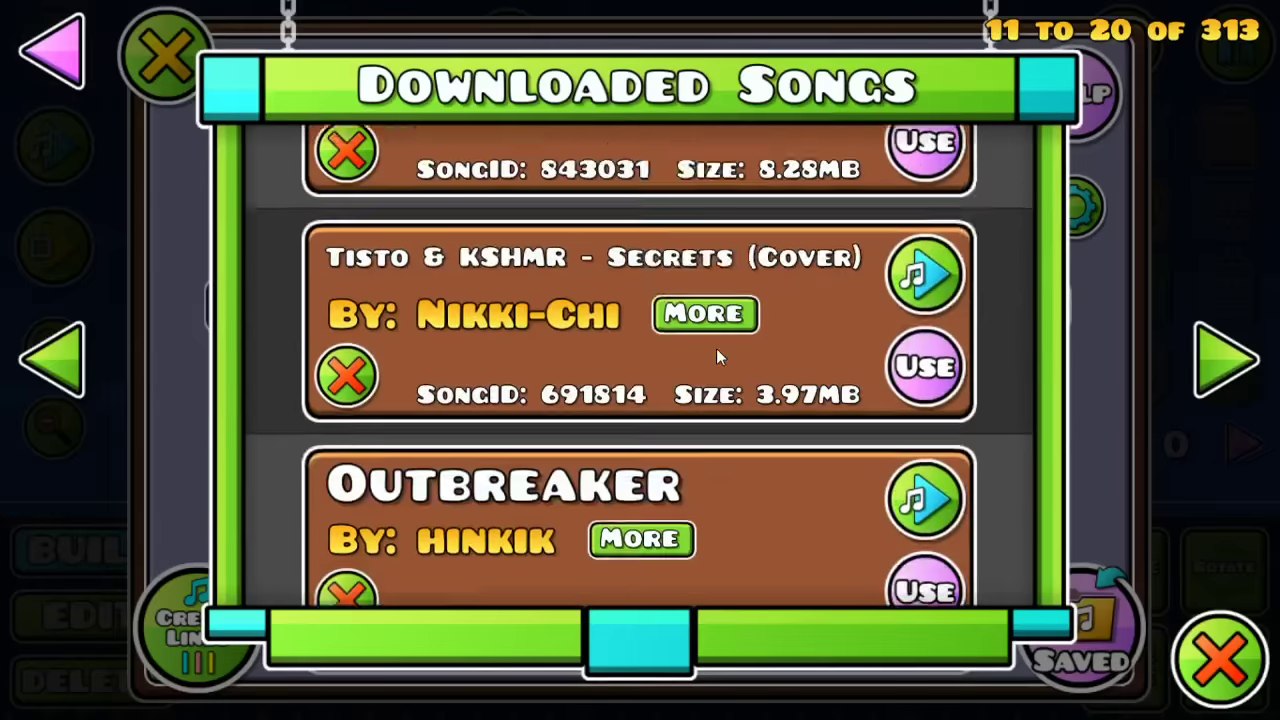
# Page further through downloaded songs and use Ground Zero as the level's song
pyautogui.click(1228, 360)
pyautogui.scroll(-2, 783, 190)
pyautogui.scroll(-5, 783, 187)
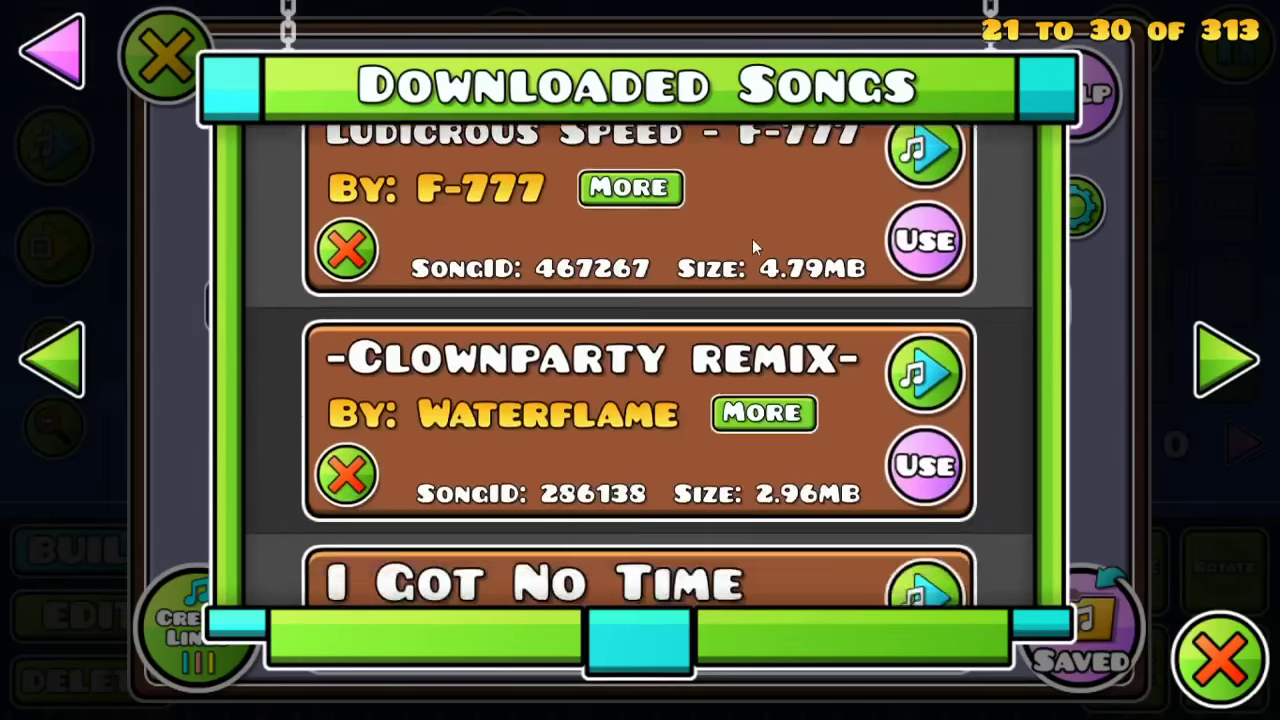
pyautogui.scroll(-6, 751, 240)
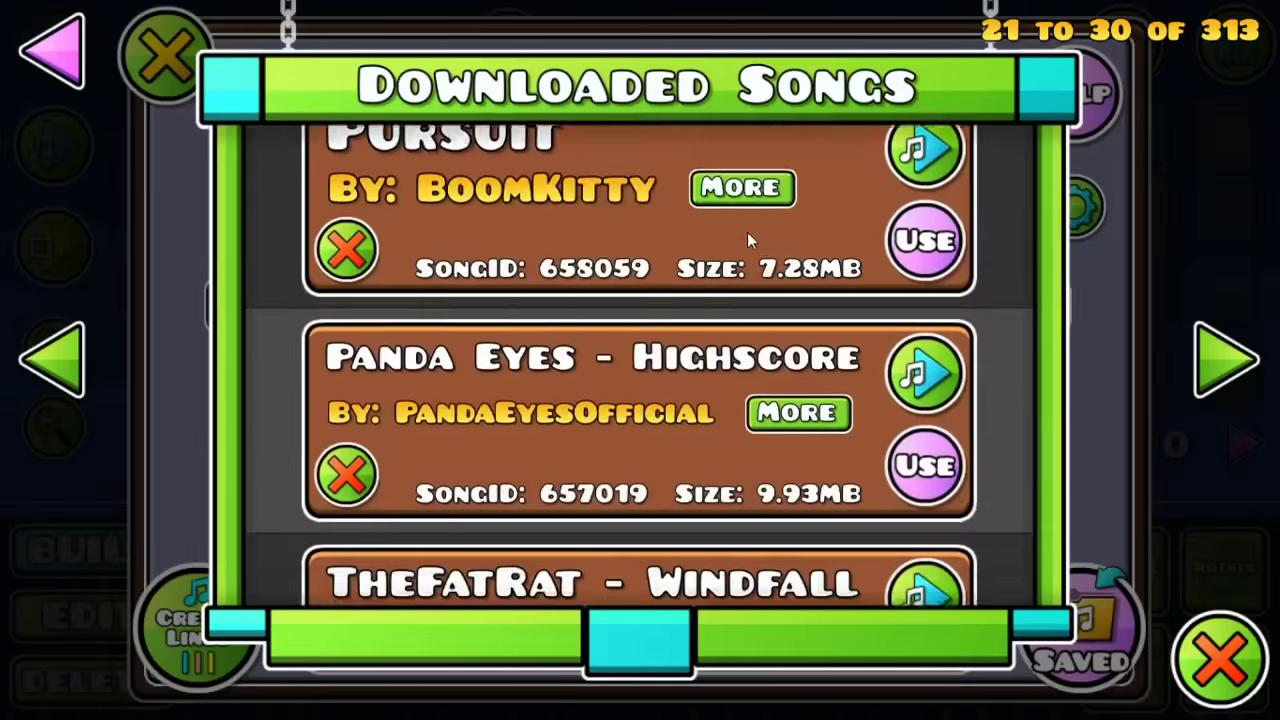
pyautogui.scroll(-2, 746, 230)
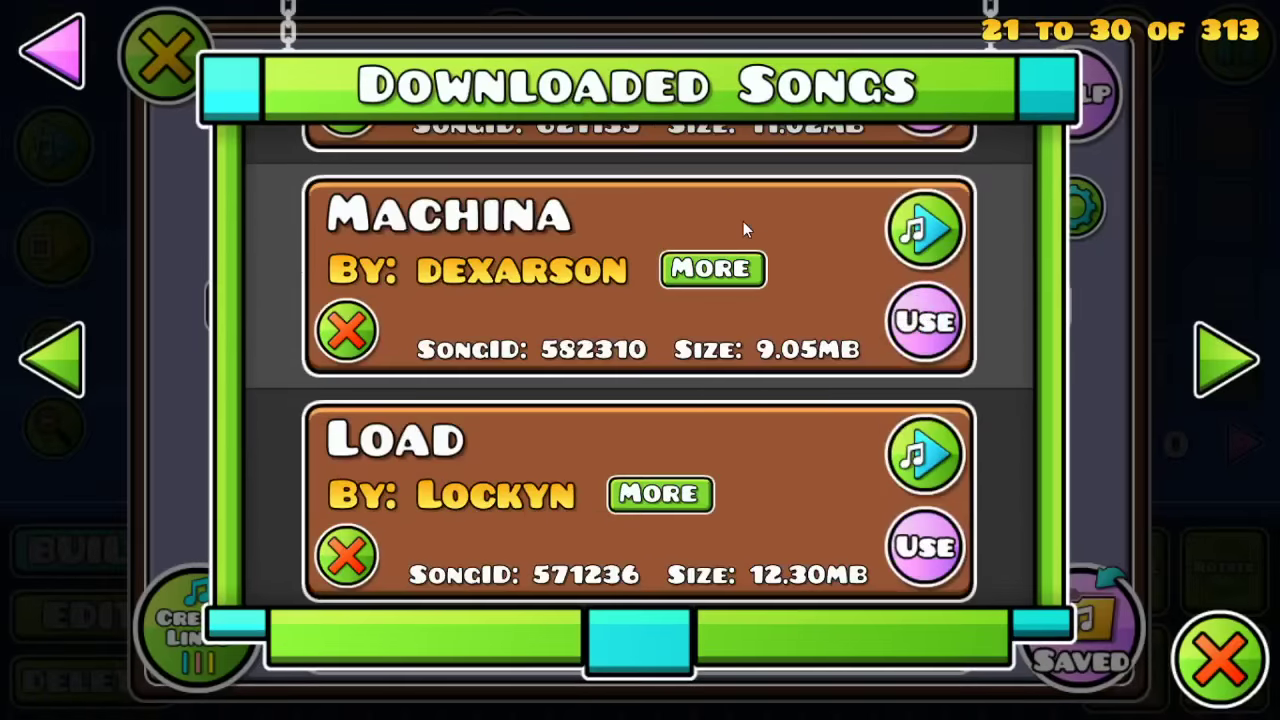
pyautogui.click(1230, 348)
pyautogui.scroll(-6, 584, 222)
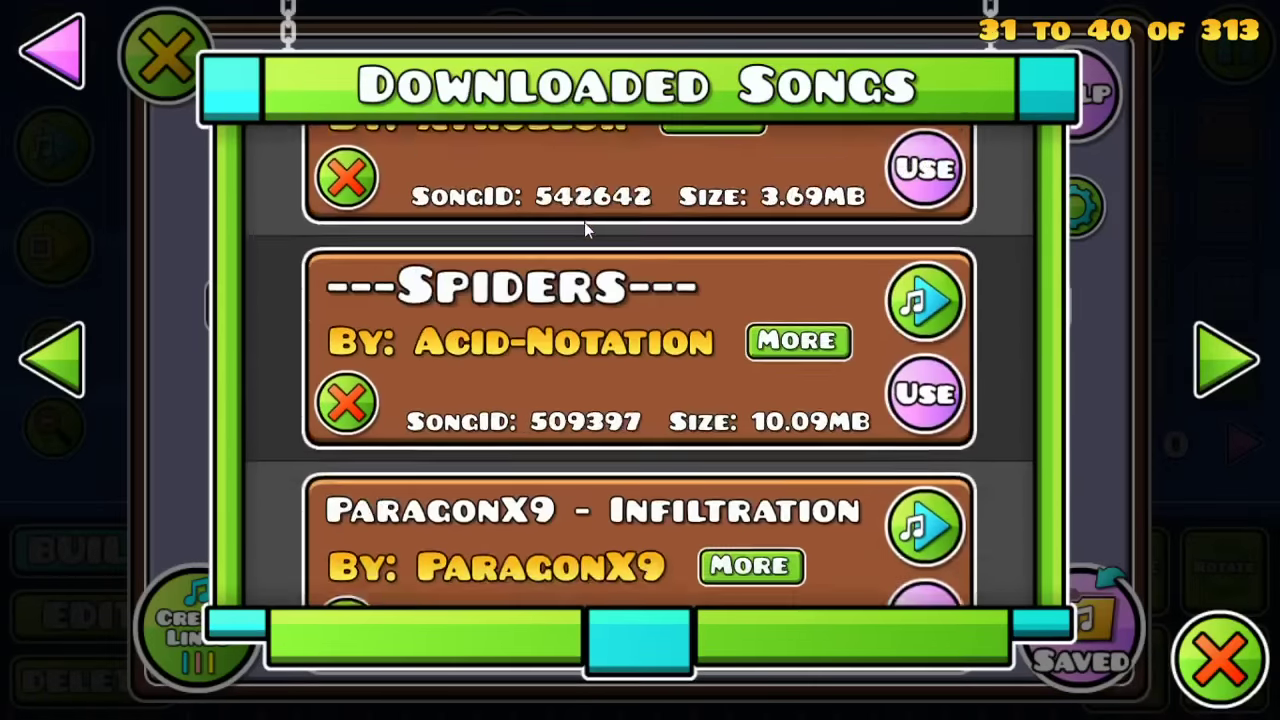
pyautogui.scroll(-6, 584, 215)
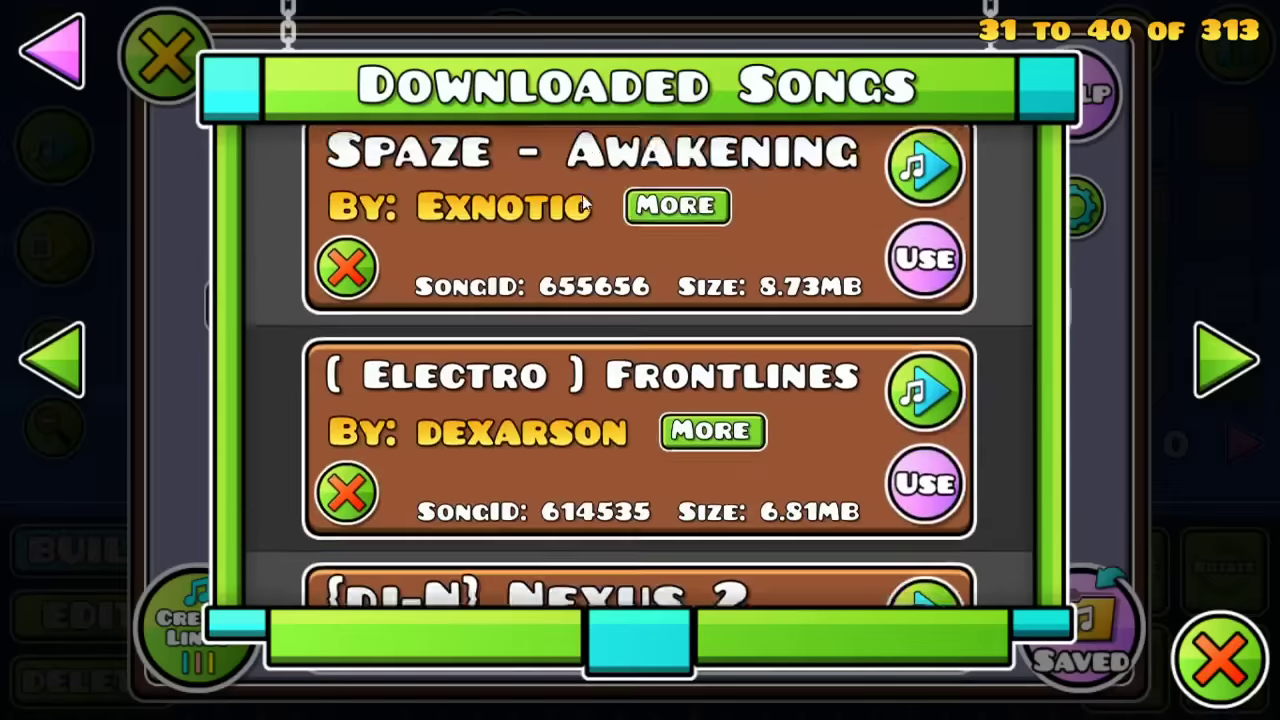
pyautogui.scroll(-6, 582, 194)
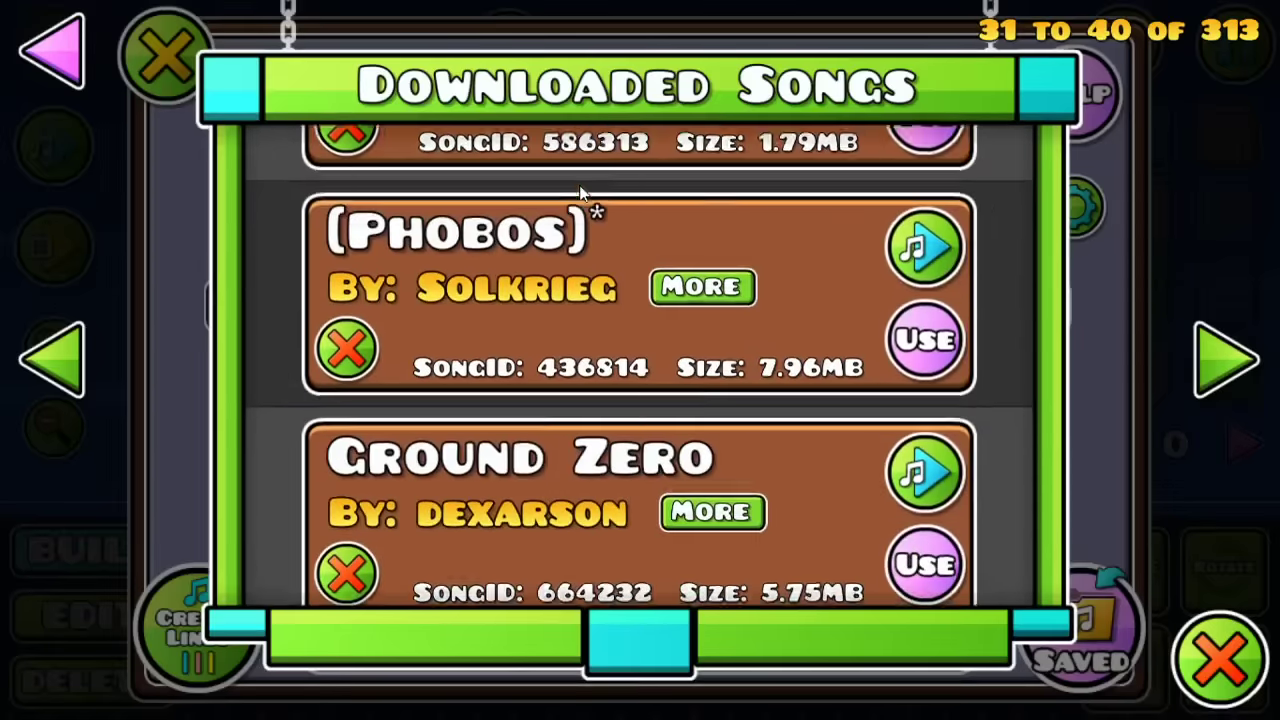
pyautogui.scroll(-3, 580, 188)
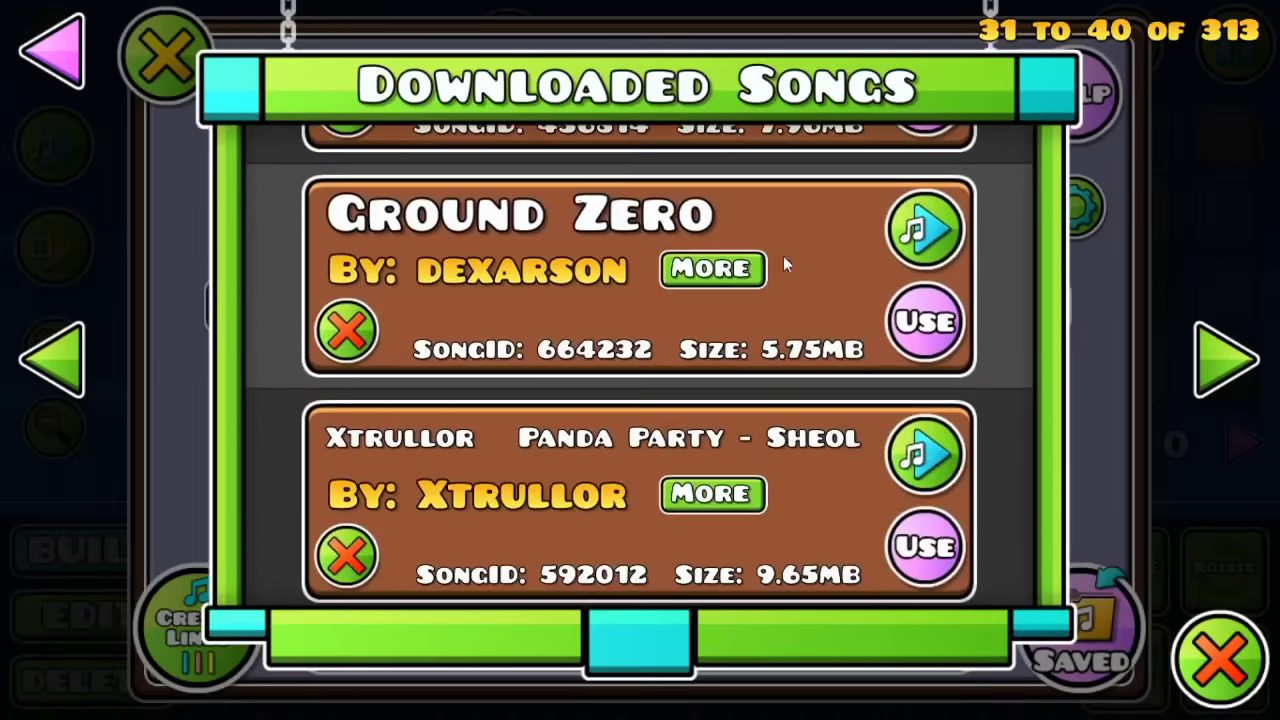
pyautogui.click(926, 322)
pyautogui.press('Escape')
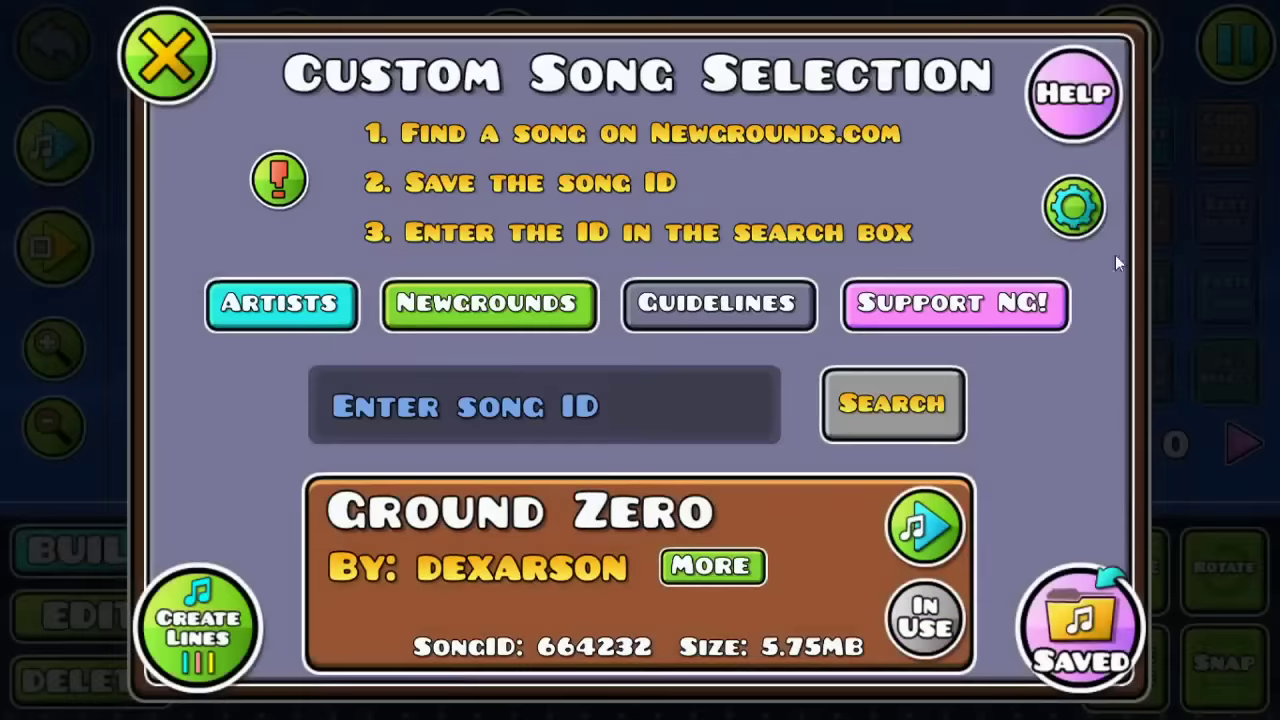
# Set the Ground Zero start offset to 65 and preview playback from it
pyautogui.click(1074, 212)
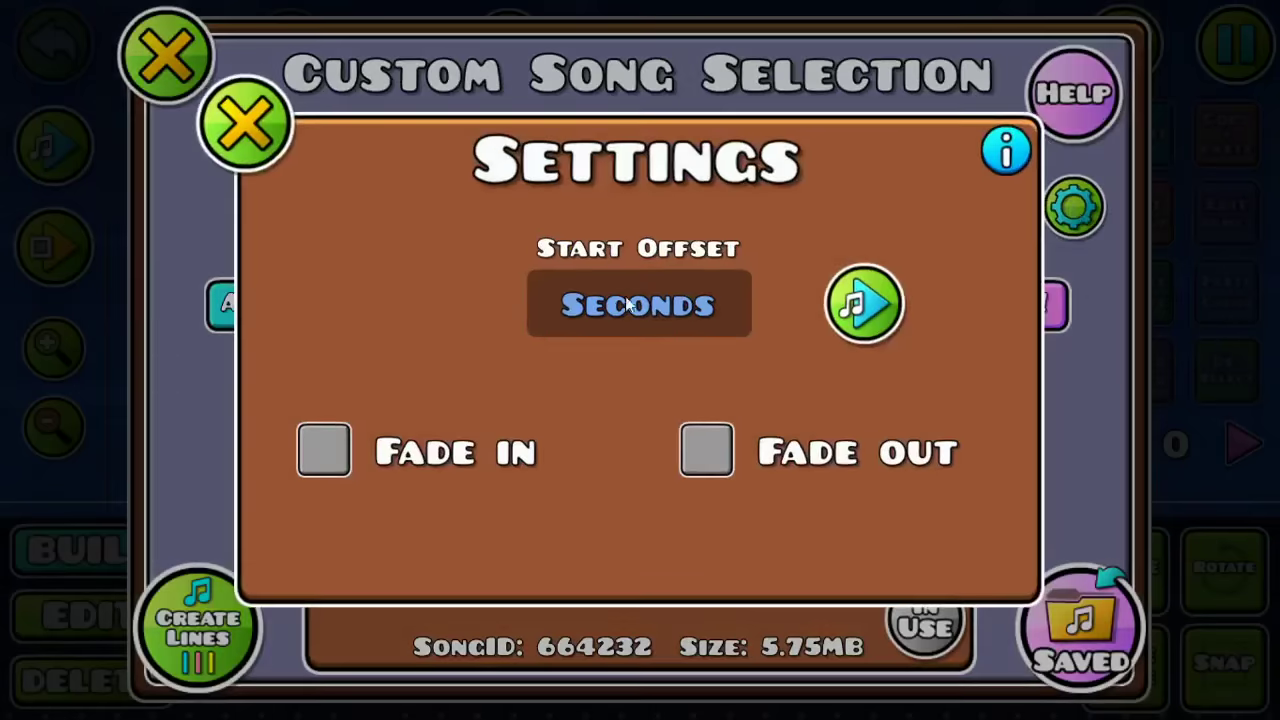
pyautogui.click(625, 305)
pyautogui.write('65')
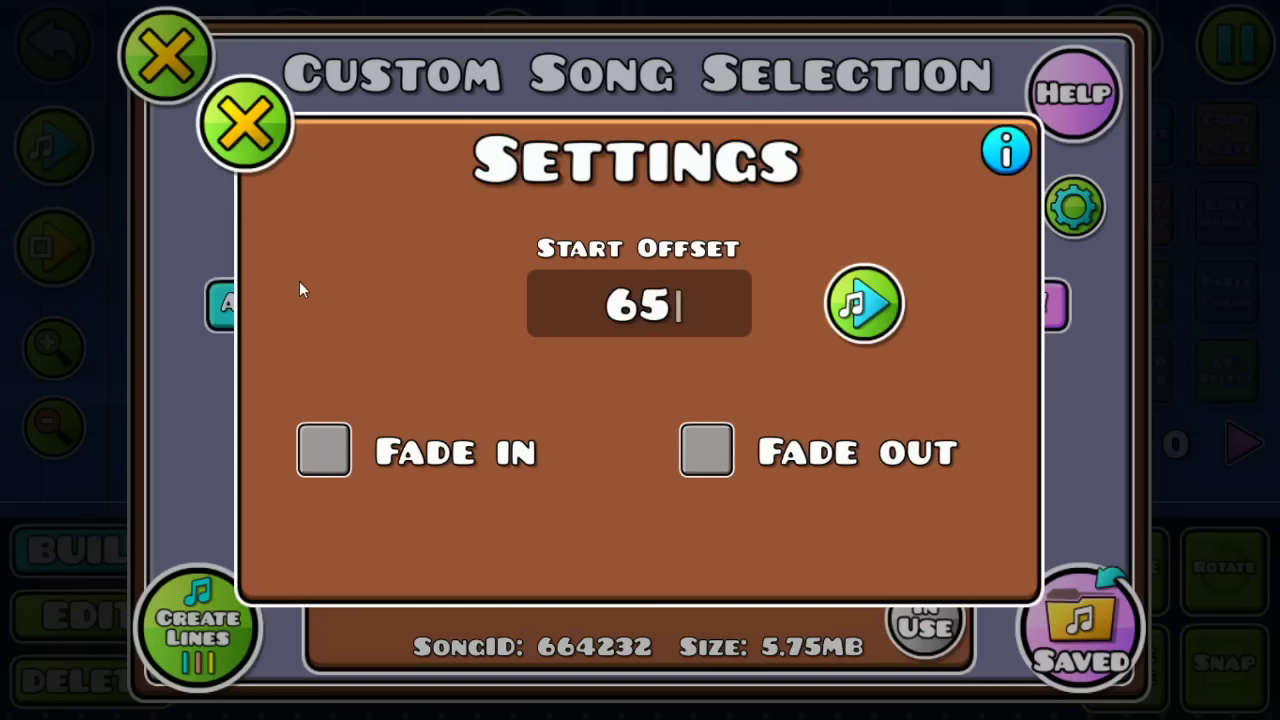
pyautogui.press('BackSpace')
pyautogui.press('BackSpace')
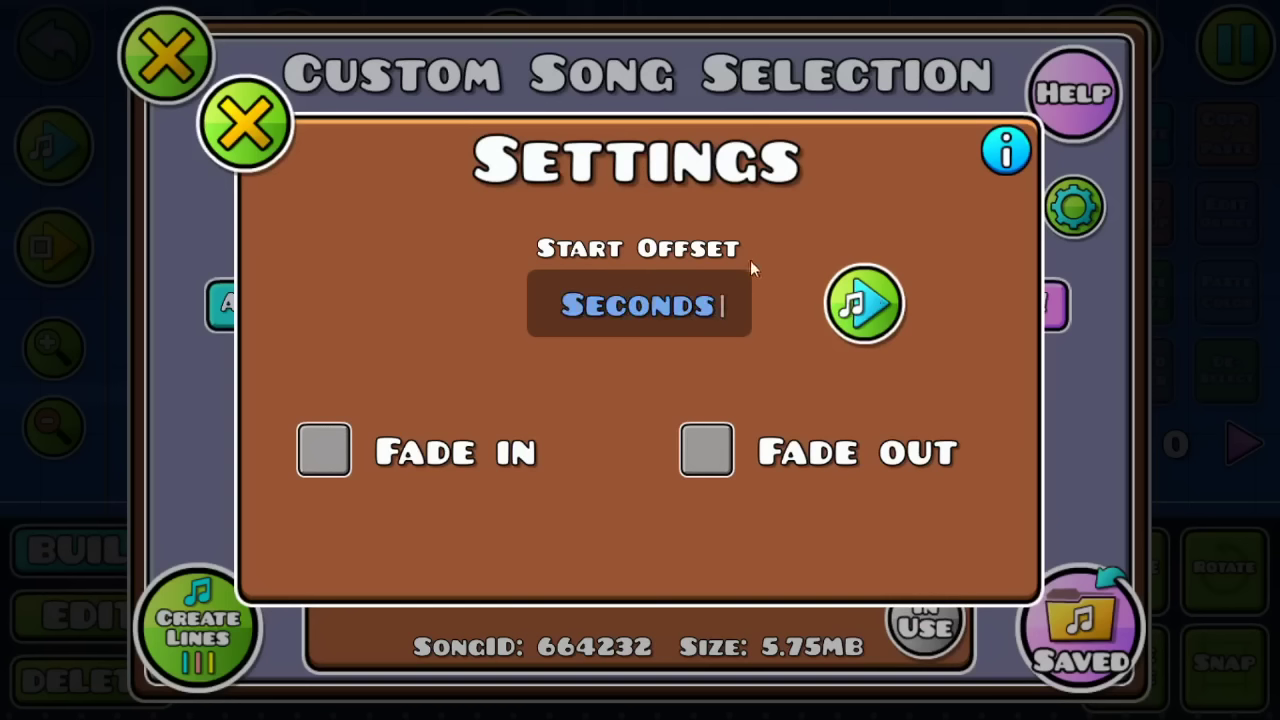
pyautogui.click(850, 318)
pyautogui.write('65')
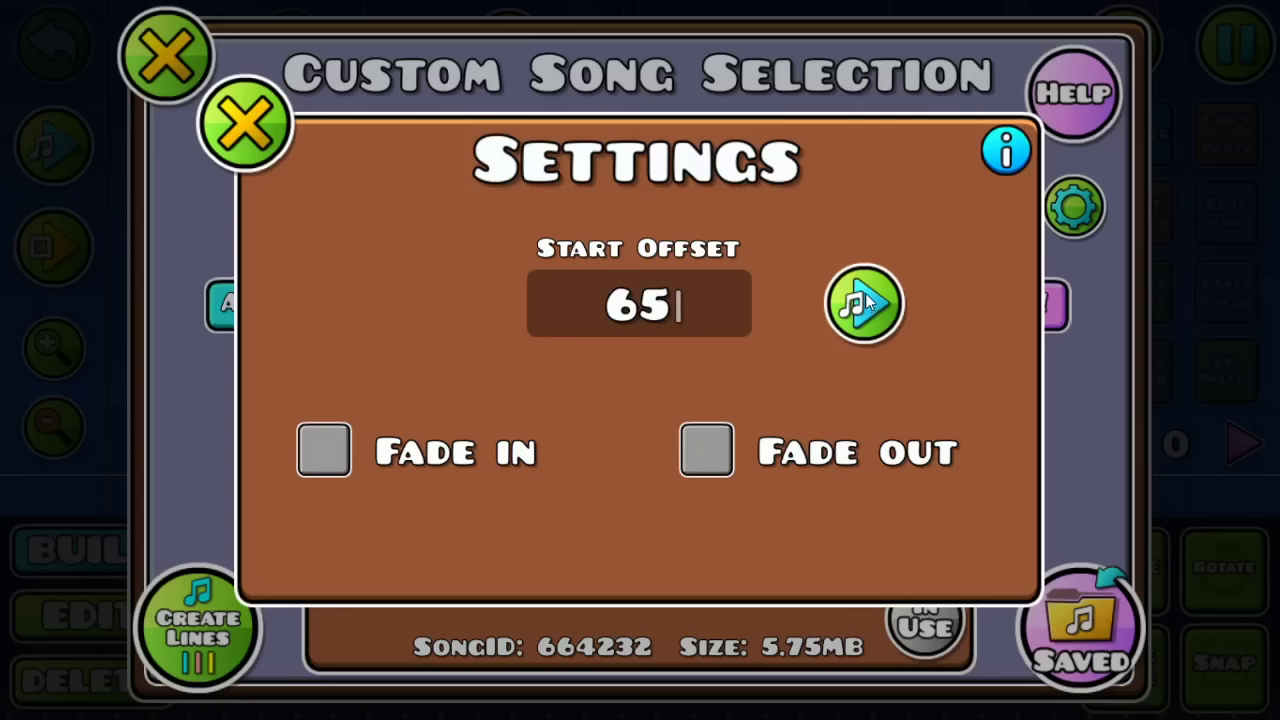
pyautogui.click(862, 300)
# Close the song dialogs and return to the level editor
pyautogui.click(238, 98)
pyautogui.click(160, 52)
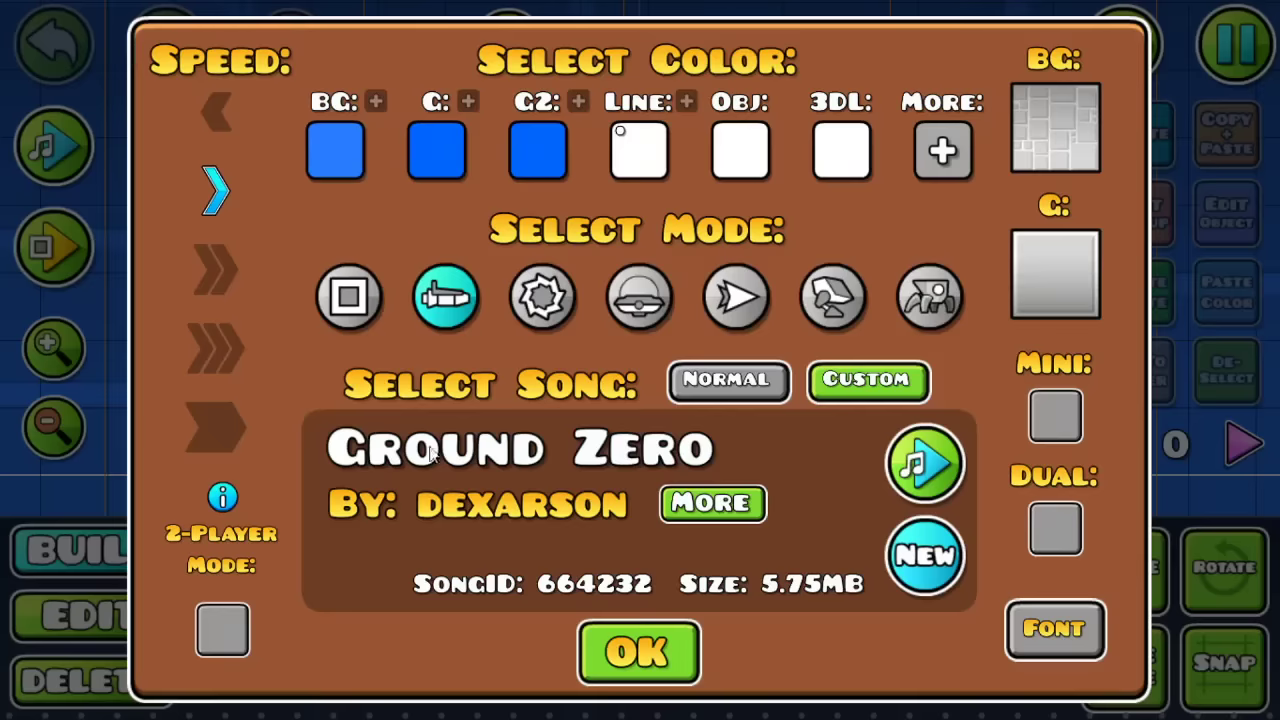
pyautogui.click(620, 662)
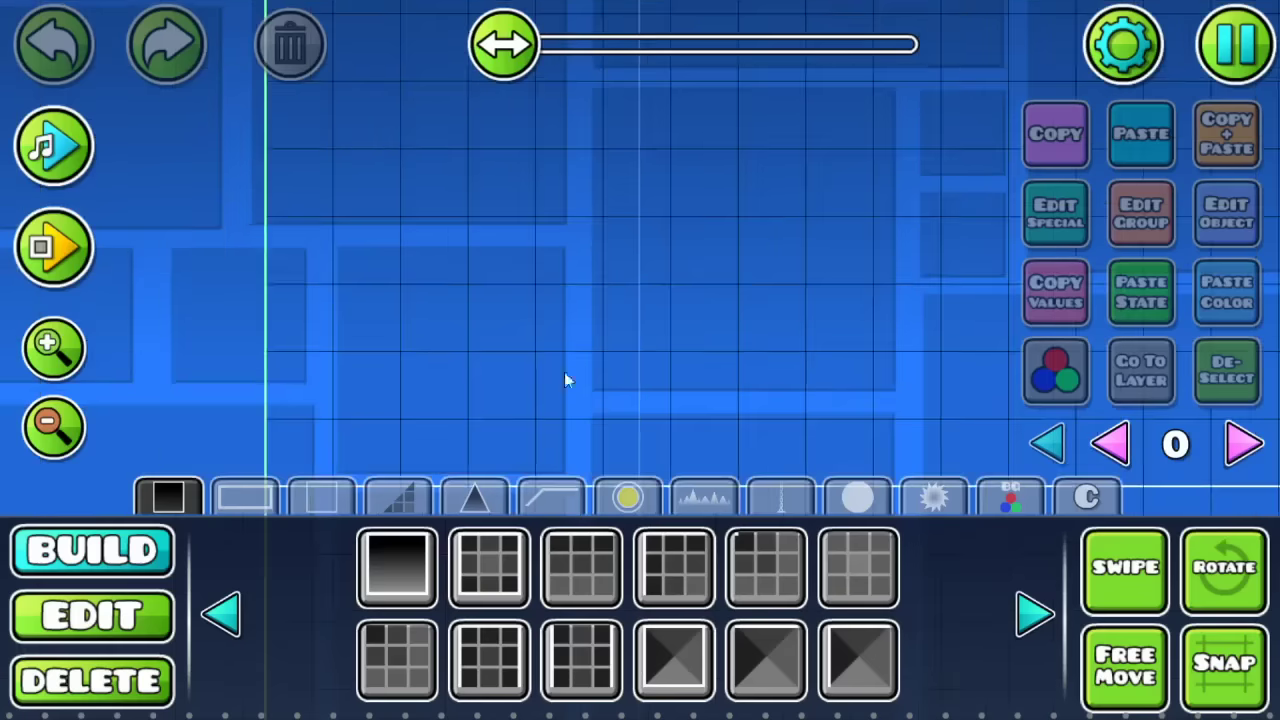
# Zoom out and pick the plain block from the Build palette
pyautogui.click(54, 424)
pyautogui.click(54, 424)
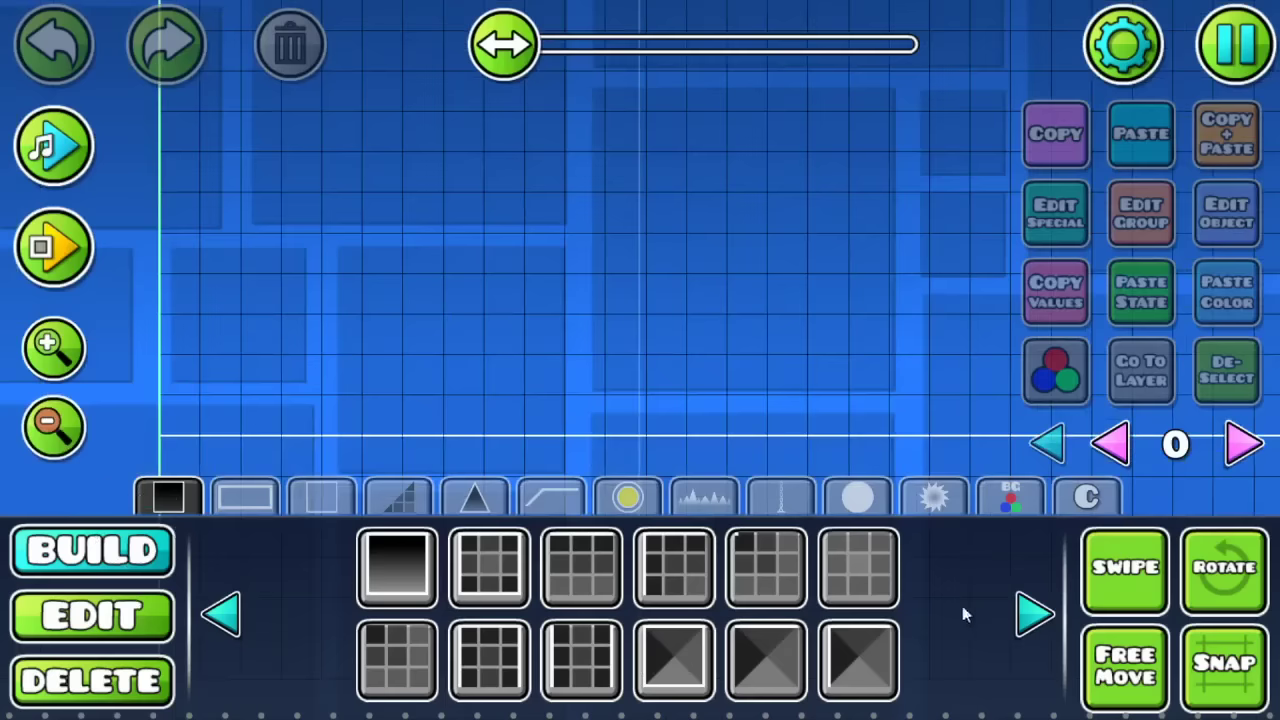
pyautogui.click(1033, 614)
pyautogui.click(1033, 614)
pyautogui.click(1033, 614)
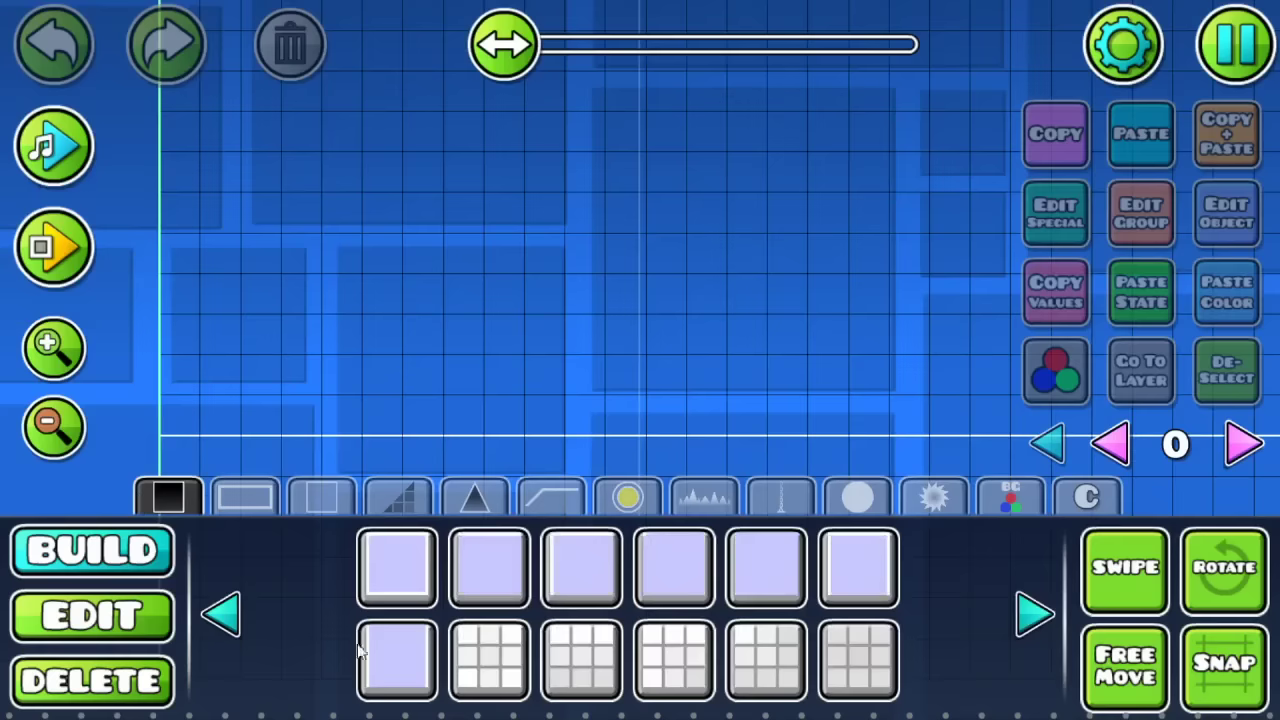
pyautogui.click(773, 560)
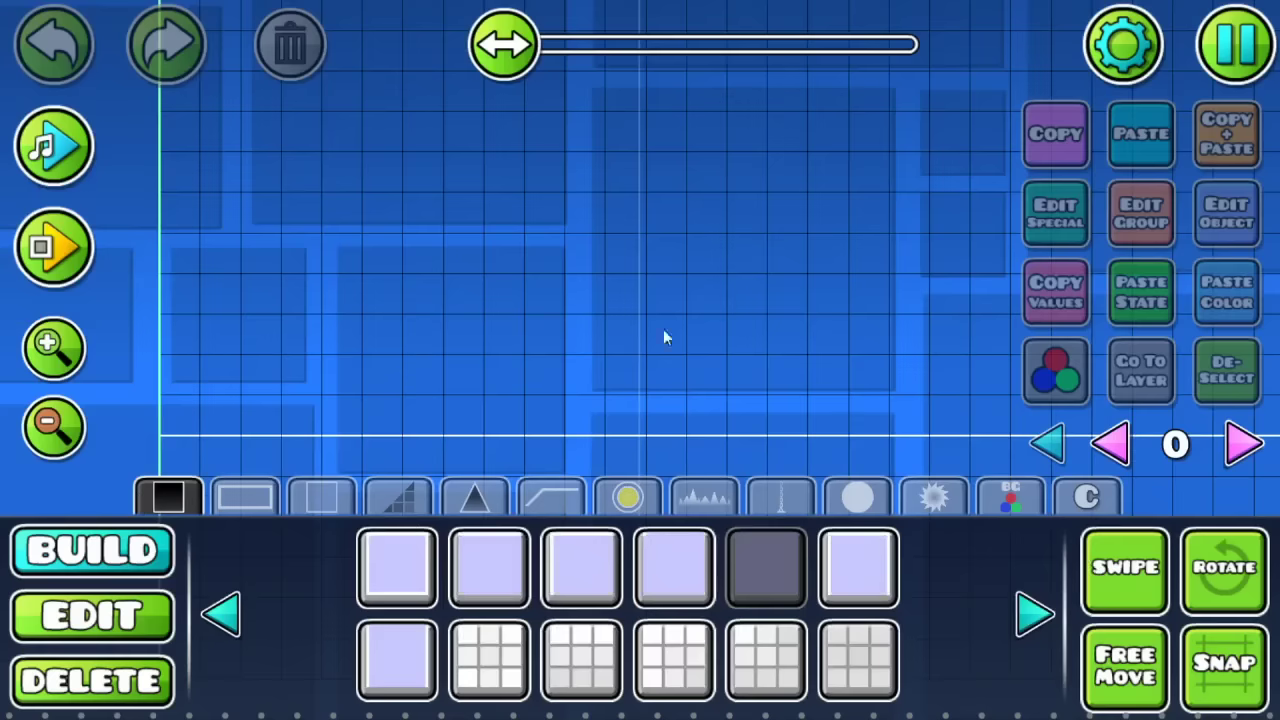
# With Swipe enabled, place a vertical column of about eight blocks mid-level
pyautogui.scroll(1, 730, 402)
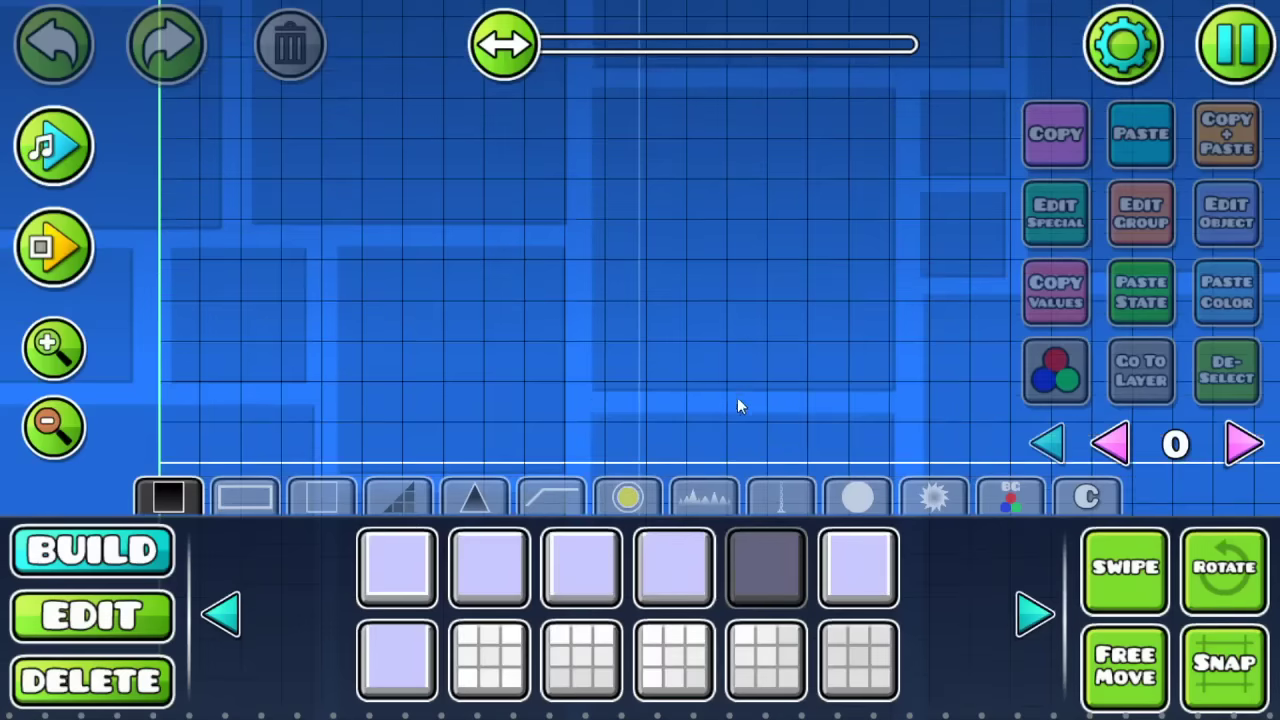
pyautogui.click(1125, 566)
pyautogui.moveTo(748, 387); pyautogui.dragTo(742, 133)
pyautogui.click(40, 25)
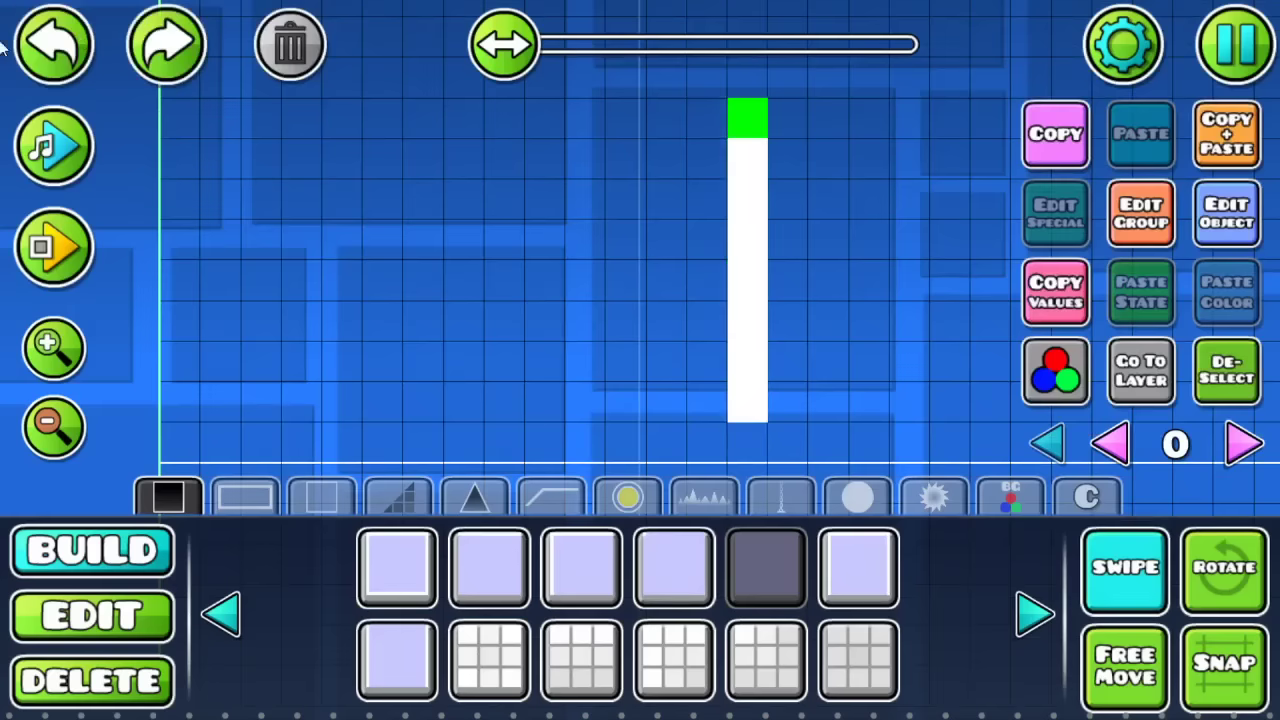
pyautogui.click(140, 56)
pyautogui.click(189, 60)
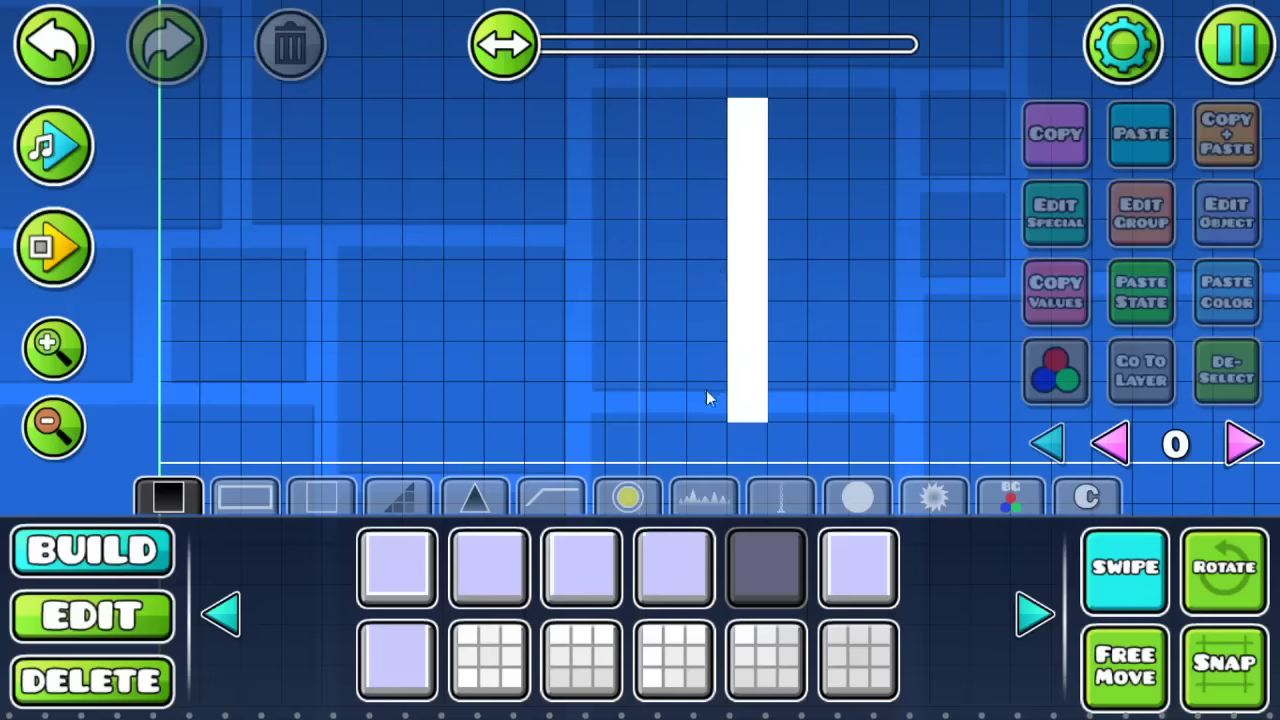
pyautogui.click(60, 617)
# Delete the column's bottom block and add a horizontal copy to form a cross
pyautogui.click(742, 412)
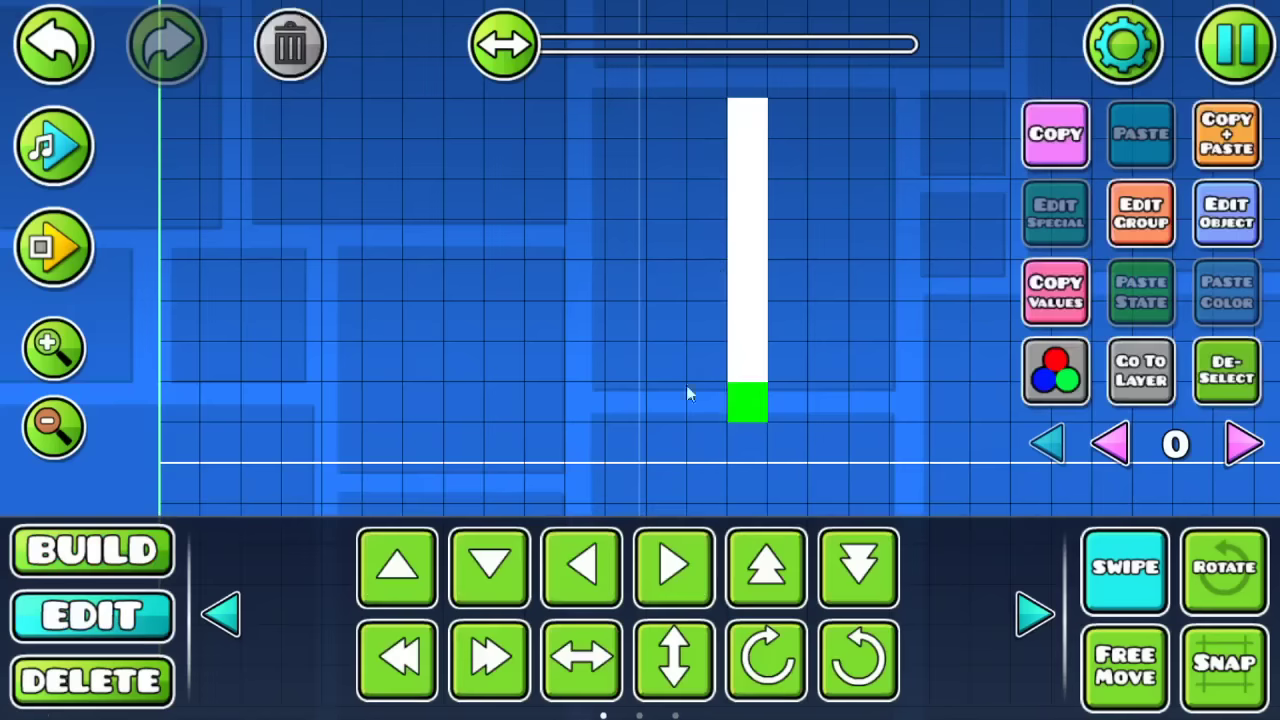
pyautogui.click(291, 30)
pyautogui.moveTo(882, 94); pyautogui.dragTo(614, 388)
pyautogui.click(1225, 152)
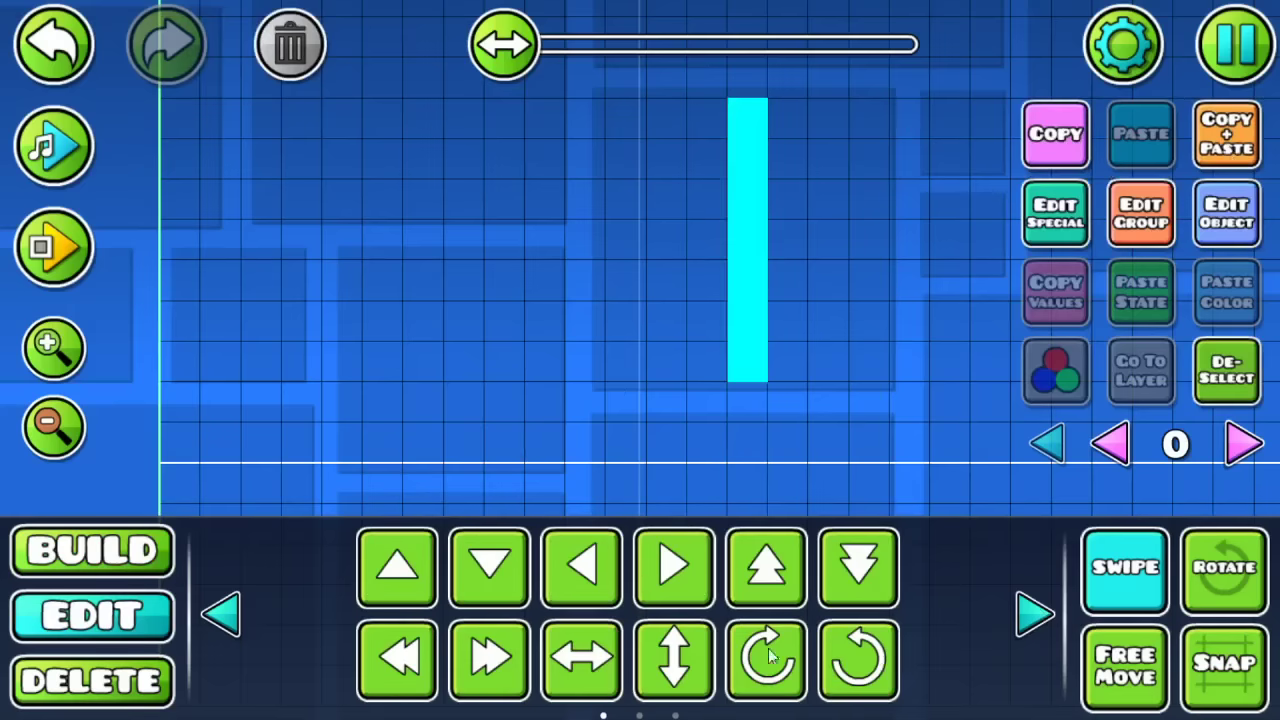
pyautogui.click(850, 662)
pyautogui.click(848, 662)
pyautogui.click(795, 666)
pyautogui.click(795, 666)
pyautogui.click(855, 665)
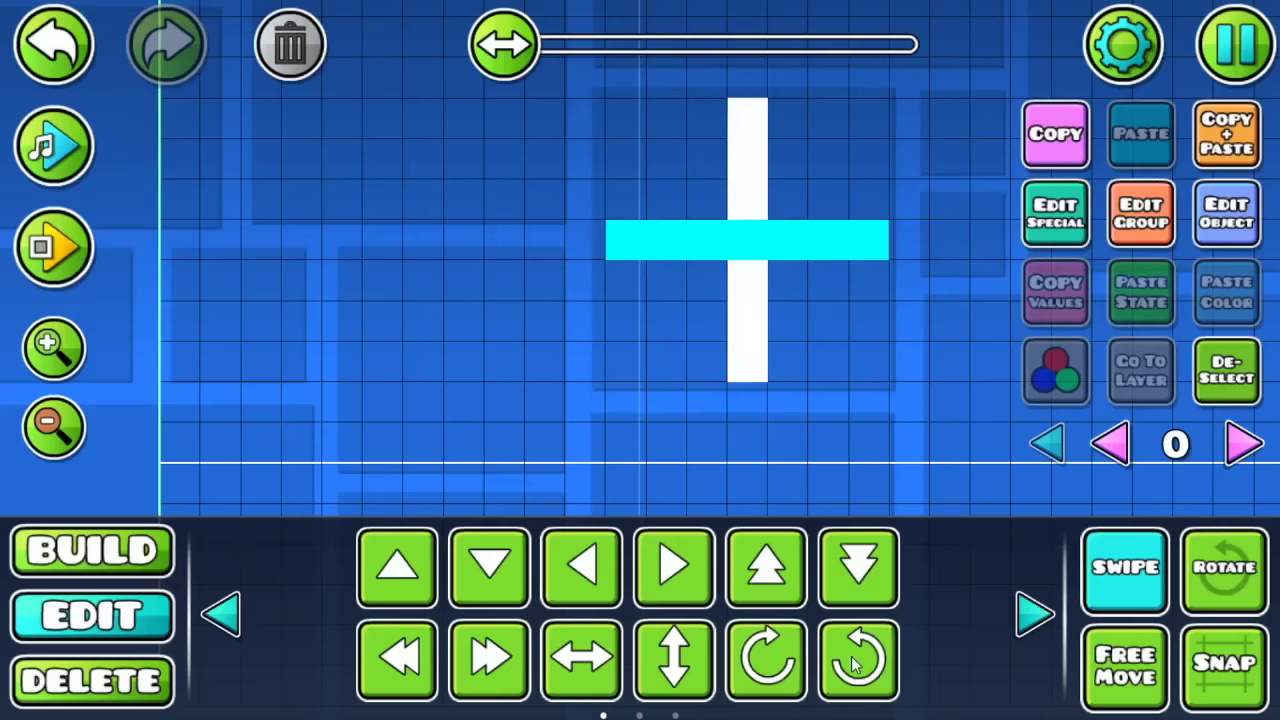
pyautogui.click(1246, 386)
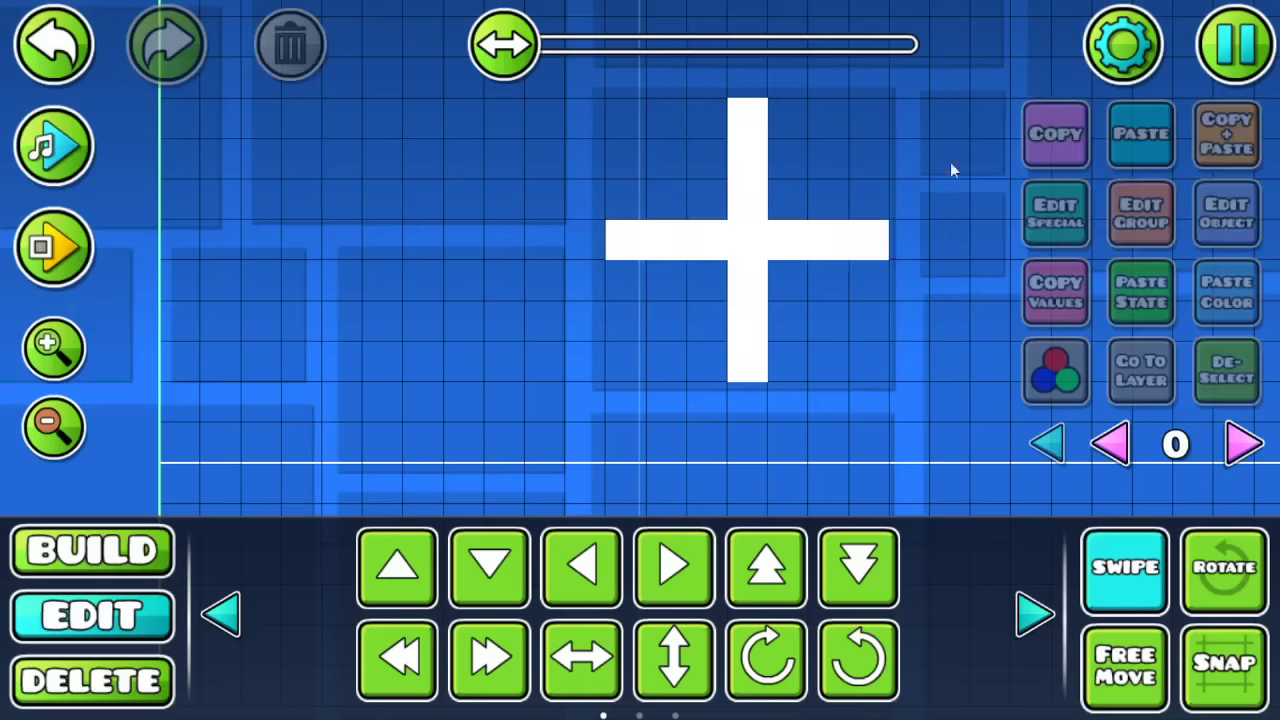
# Assign the whole cross to colour channel 1 and set that channel to black
pyautogui.moveTo(969, 55); pyautogui.dragTo(599, 419)
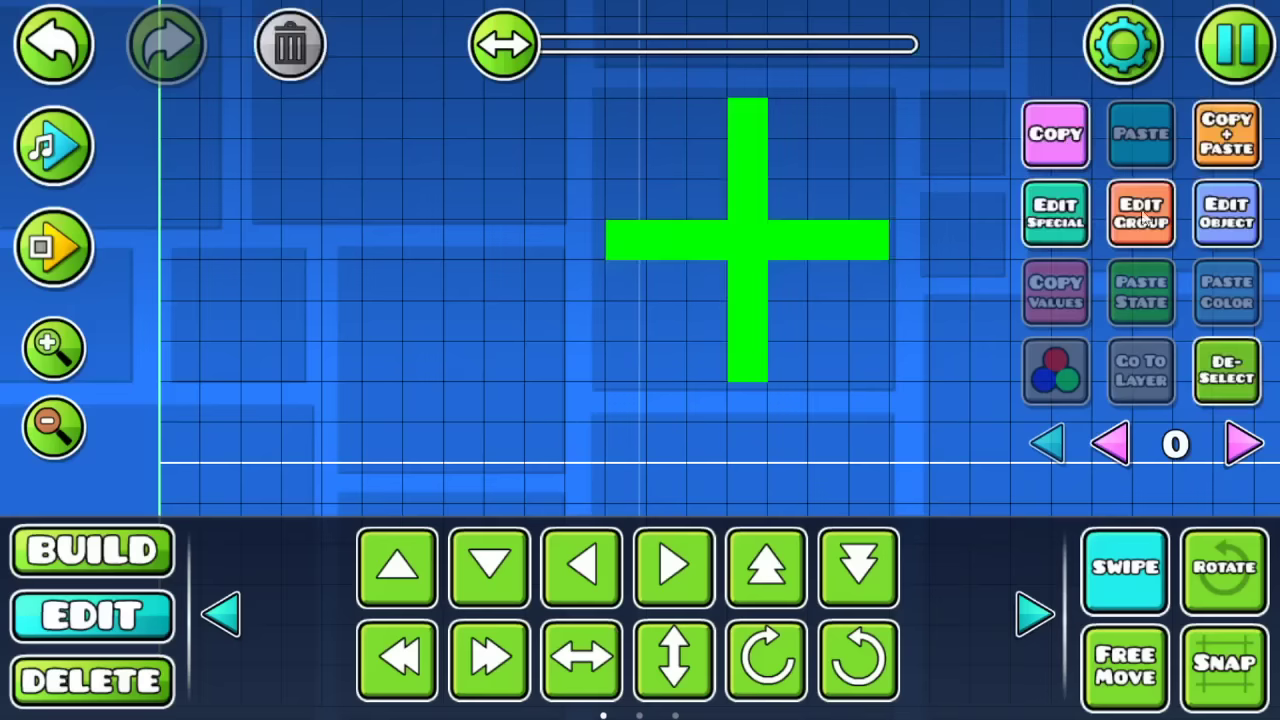
pyautogui.click(1226, 213)
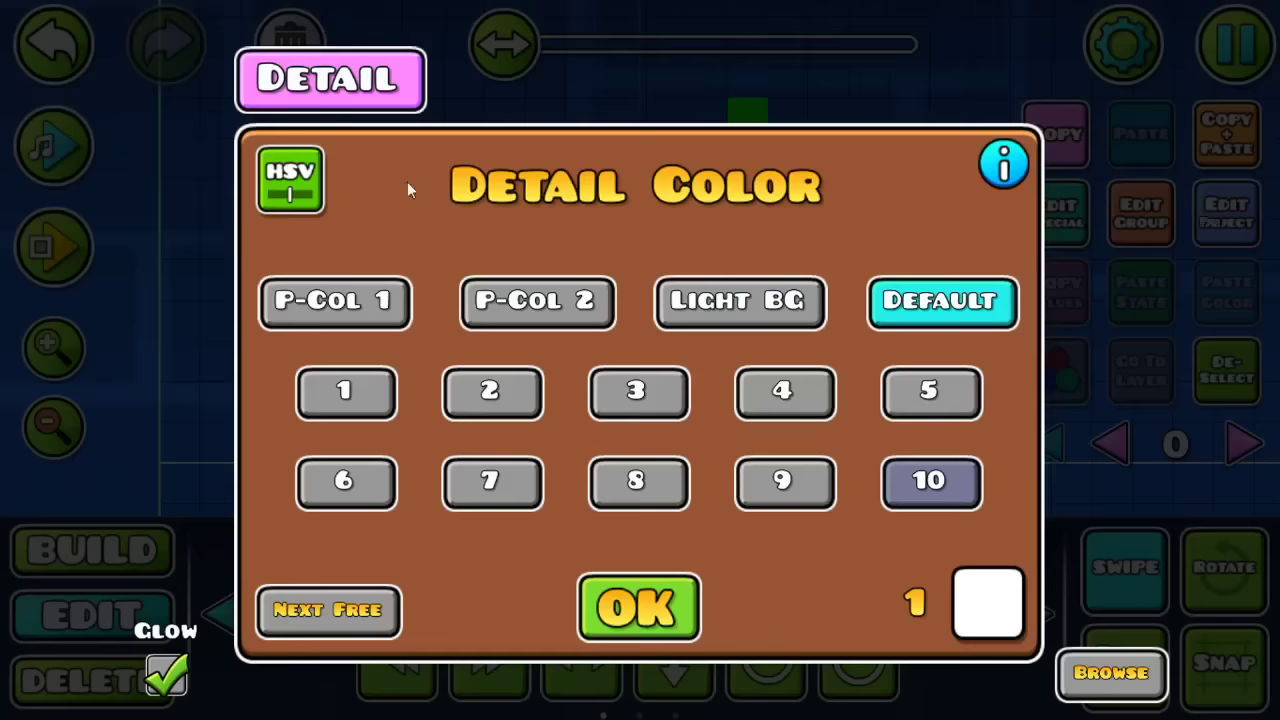
pyautogui.click(366, 394)
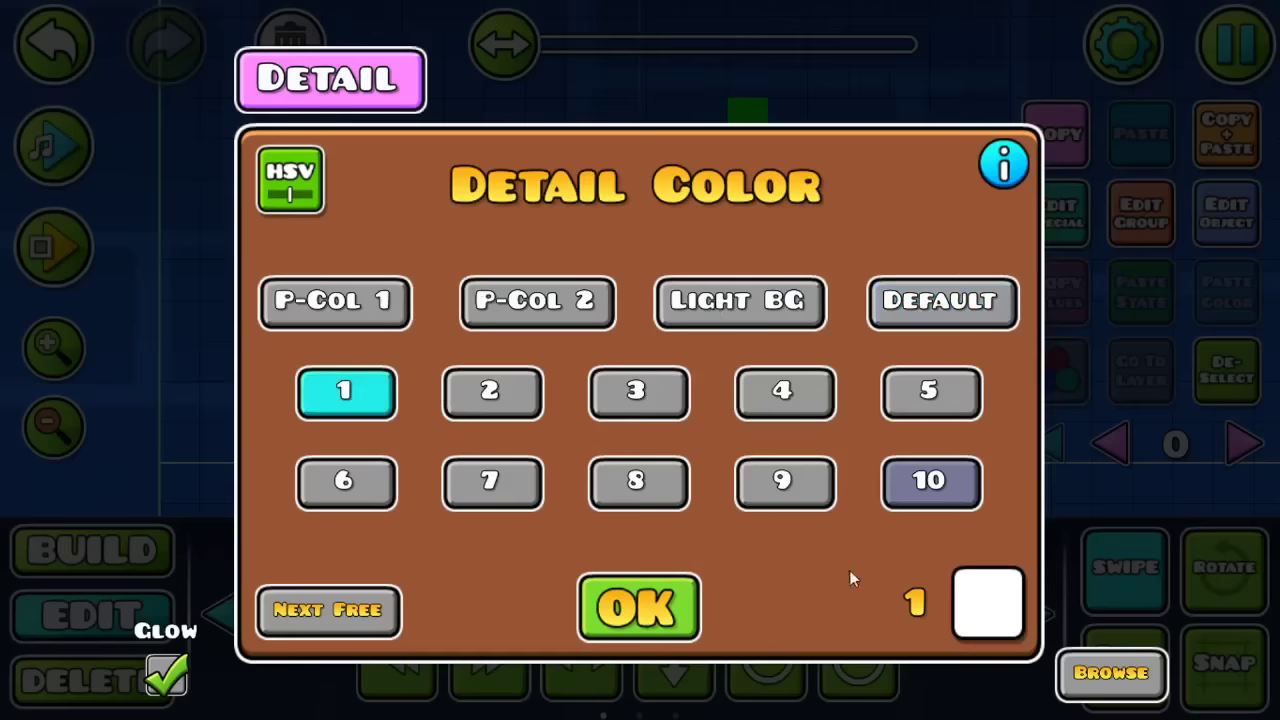
pyautogui.click(492, 392)
pyautogui.click(330, 390)
pyautogui.click(978, 612)
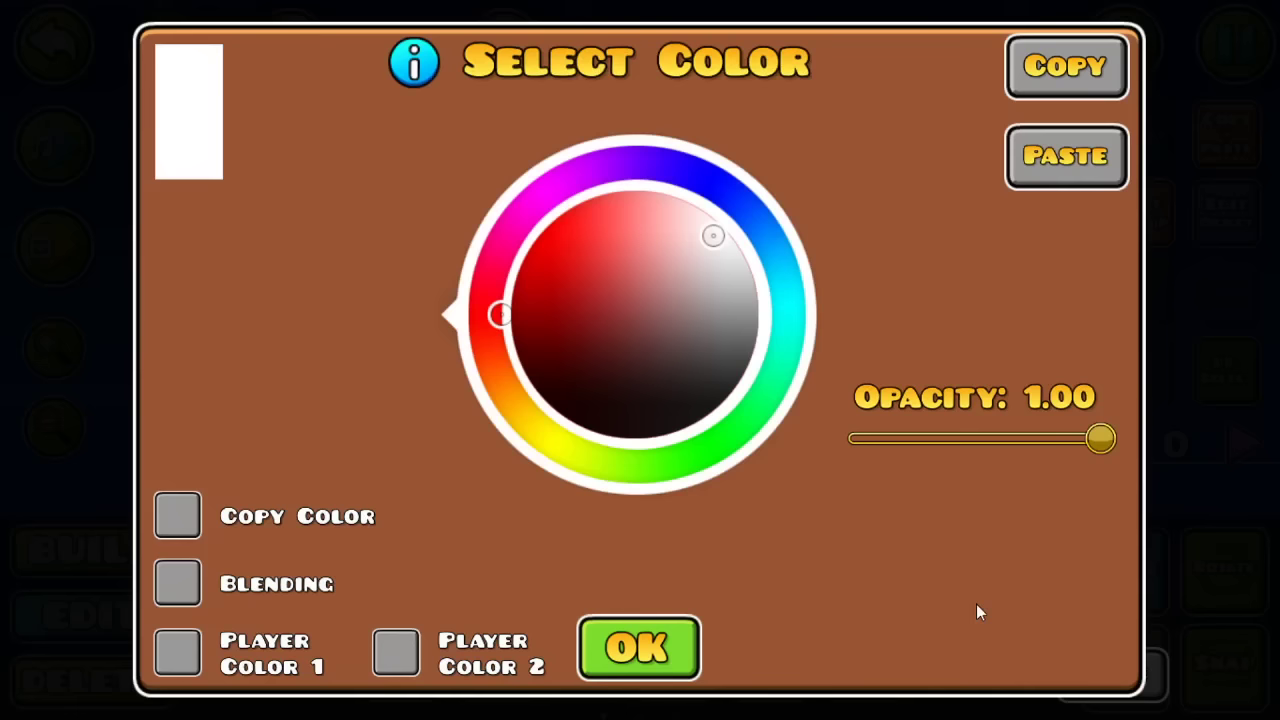
pyautogui.moveTo(639, 313); pyautogui.dragTo(639, 438)
pyautogui.click(639, 647)
pyautogui.click(637, 606)
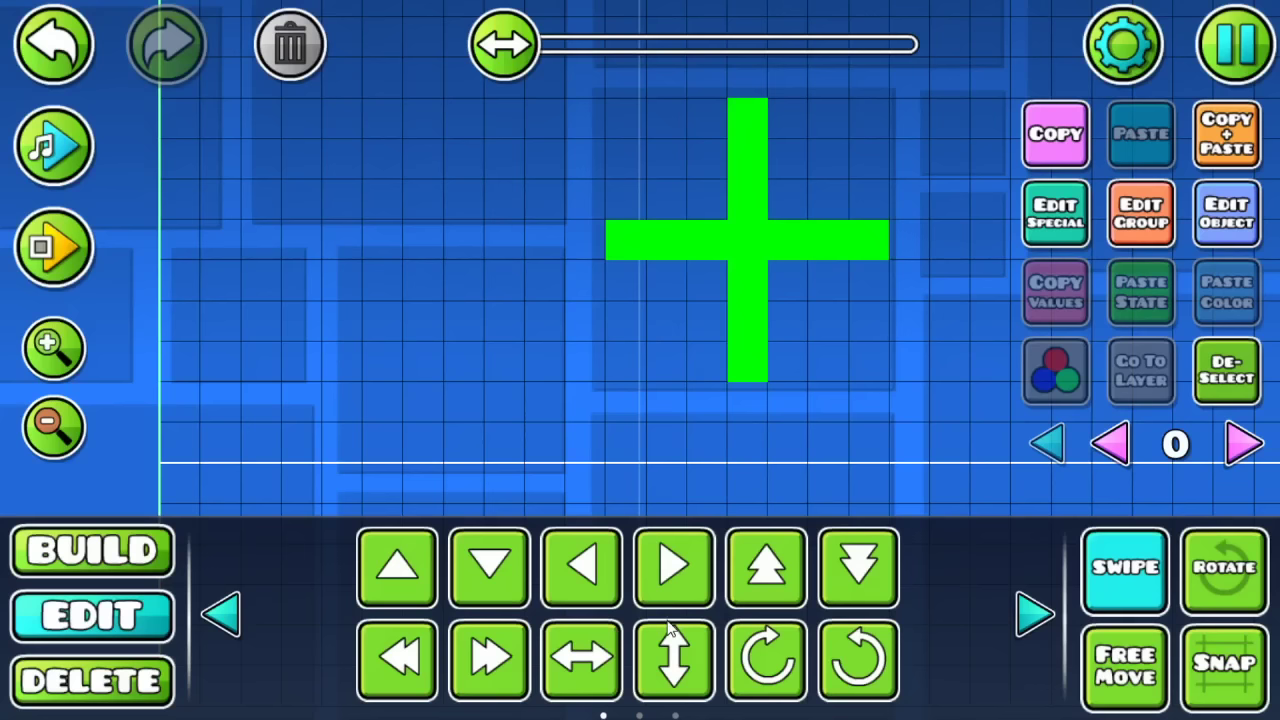
# Centre the black cross in view and select all of it
pyautogui.click(1222, 370)
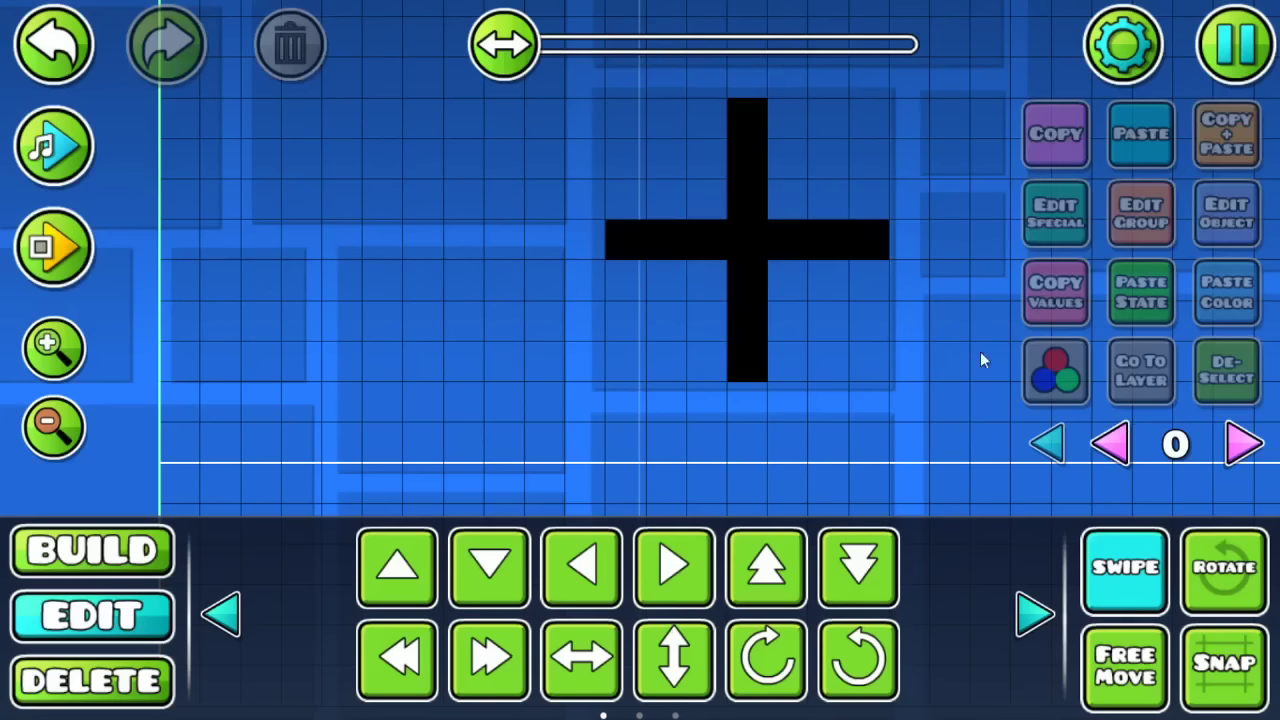
pyautogui.click(1112, 590)
pyautogui.moveTo(826, 374); pyautogui.dragTo(586, 380)
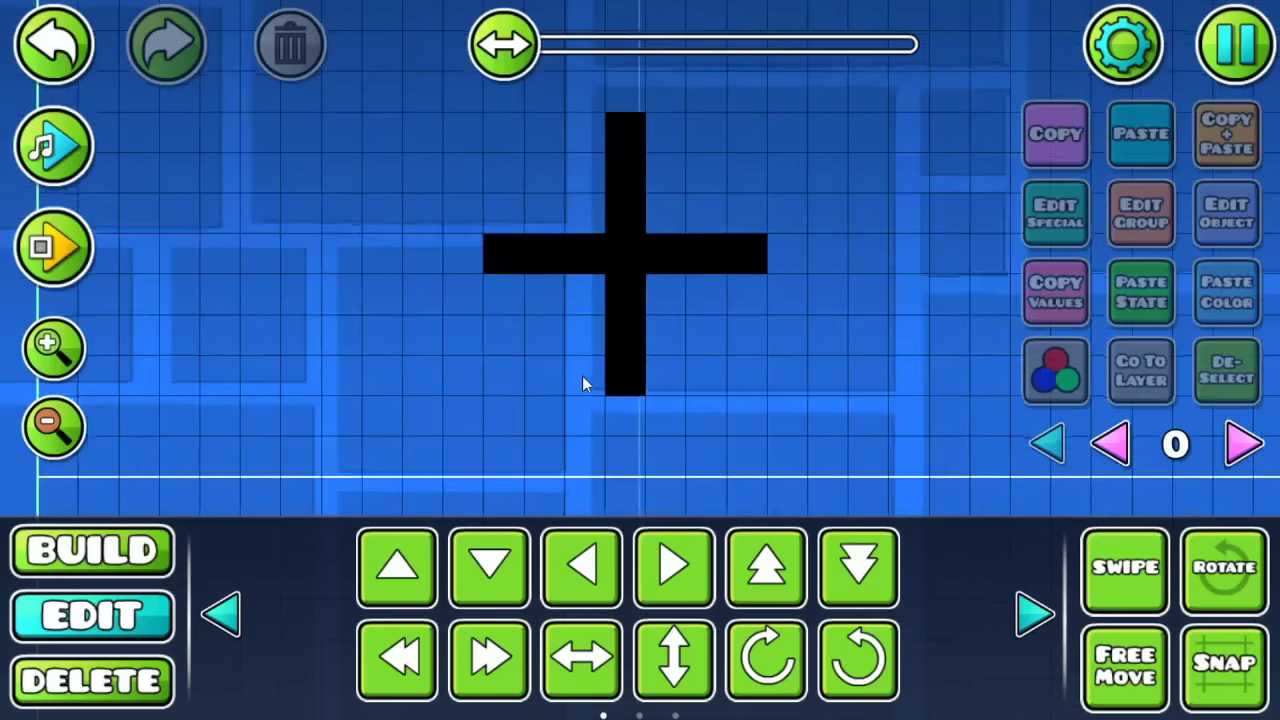
pyautogui.click(1108, 562)
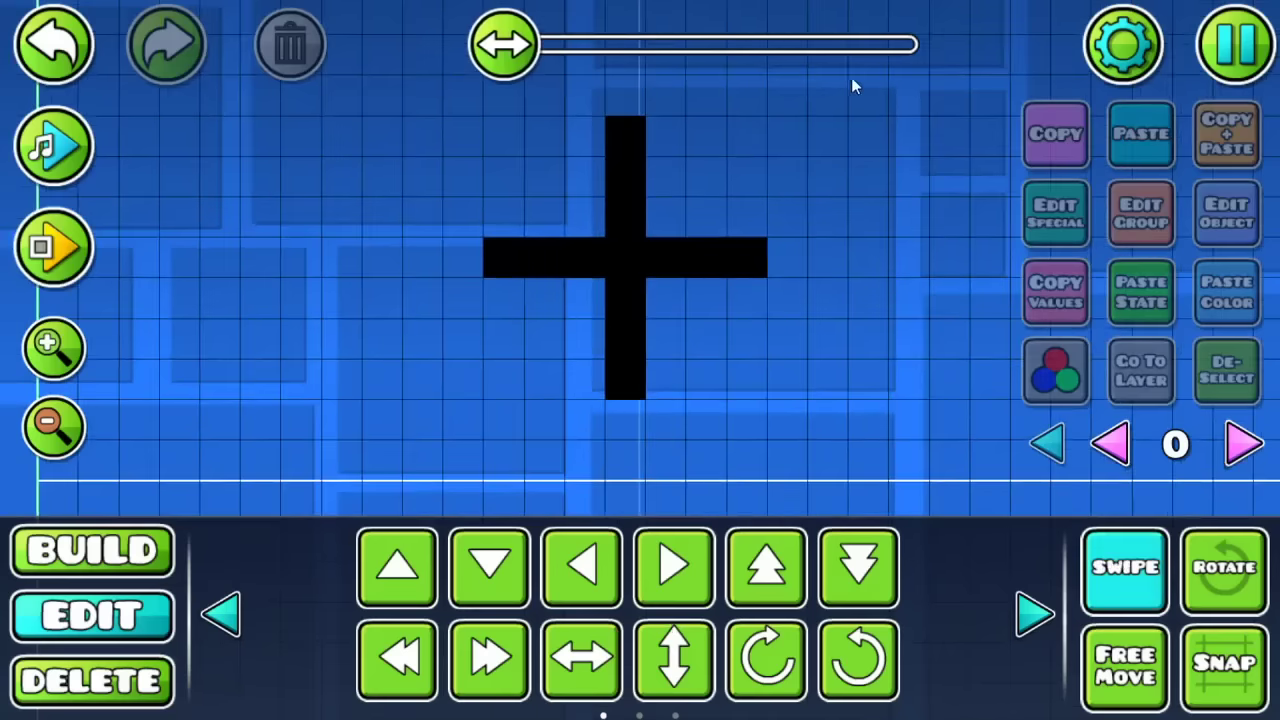
pyautogui.moveTo(847, 123); pyautogui.dragTo(472, 428)
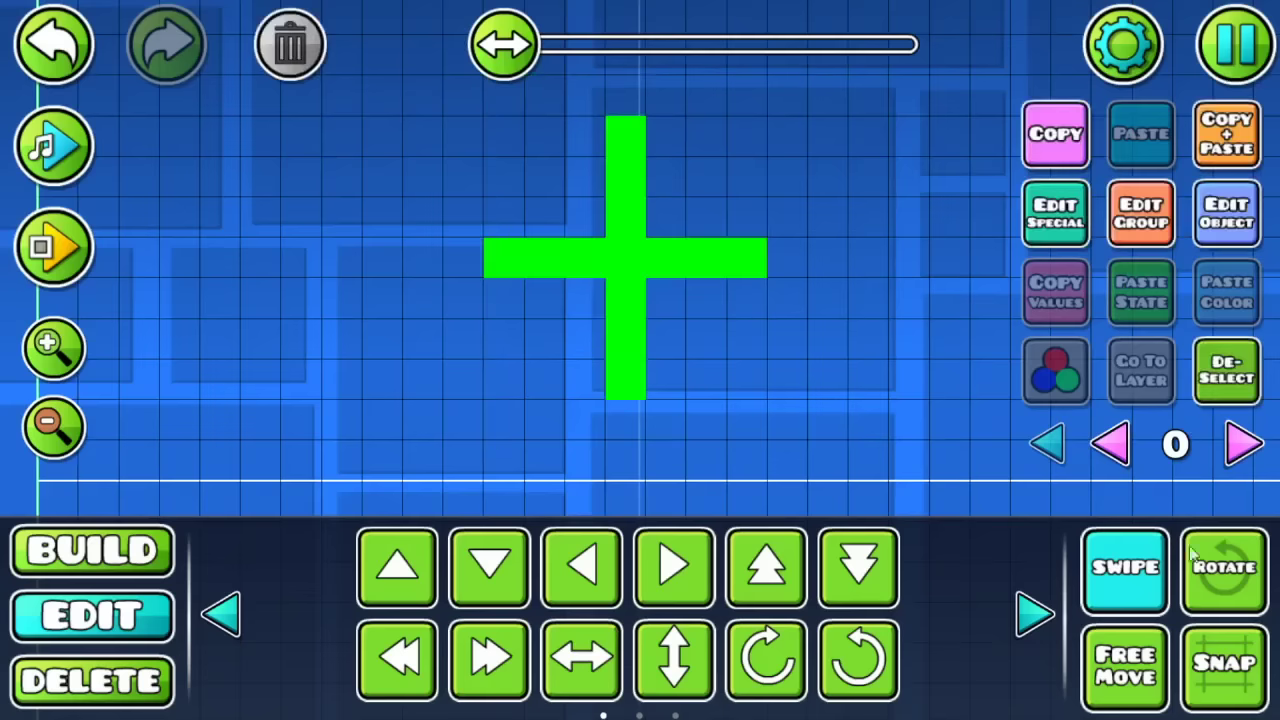
pyautogui.click(1222, 376)
pyautogui.click(1132, 566)
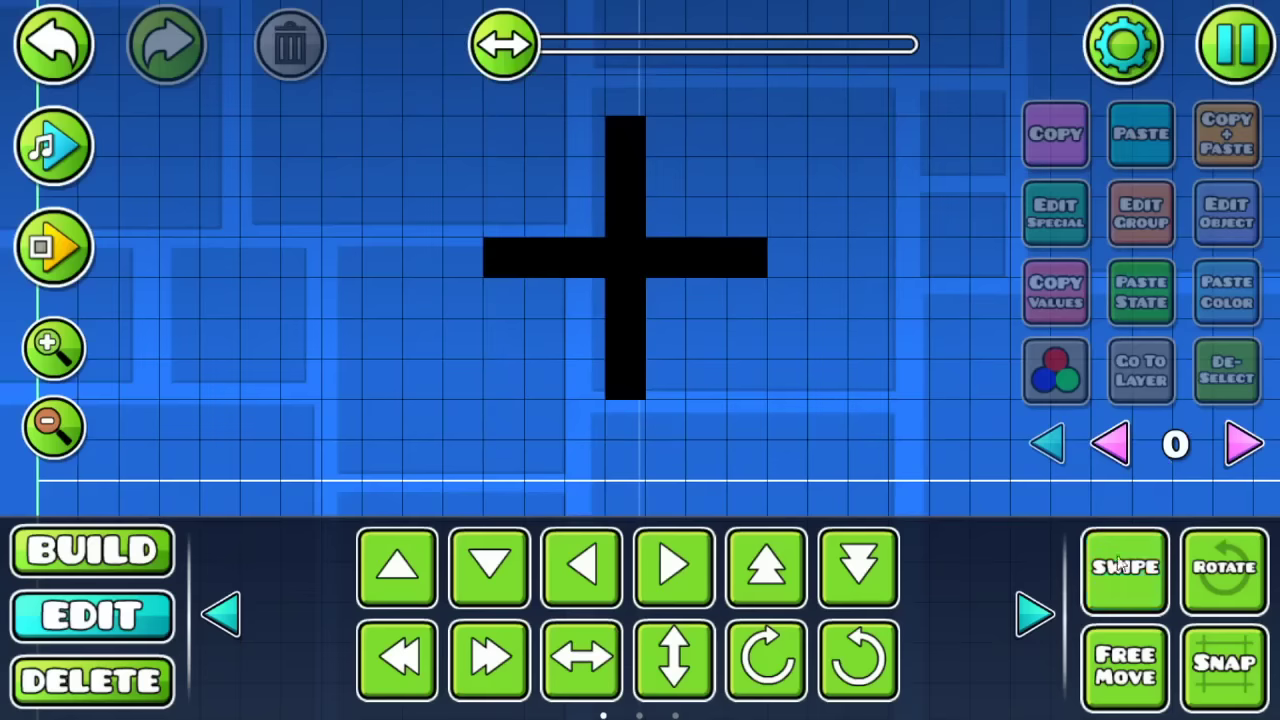
pyautogui.click(1128, 566)
pyautogui.moveTo(920, 105); pyautogui.dragTo(395, 432)
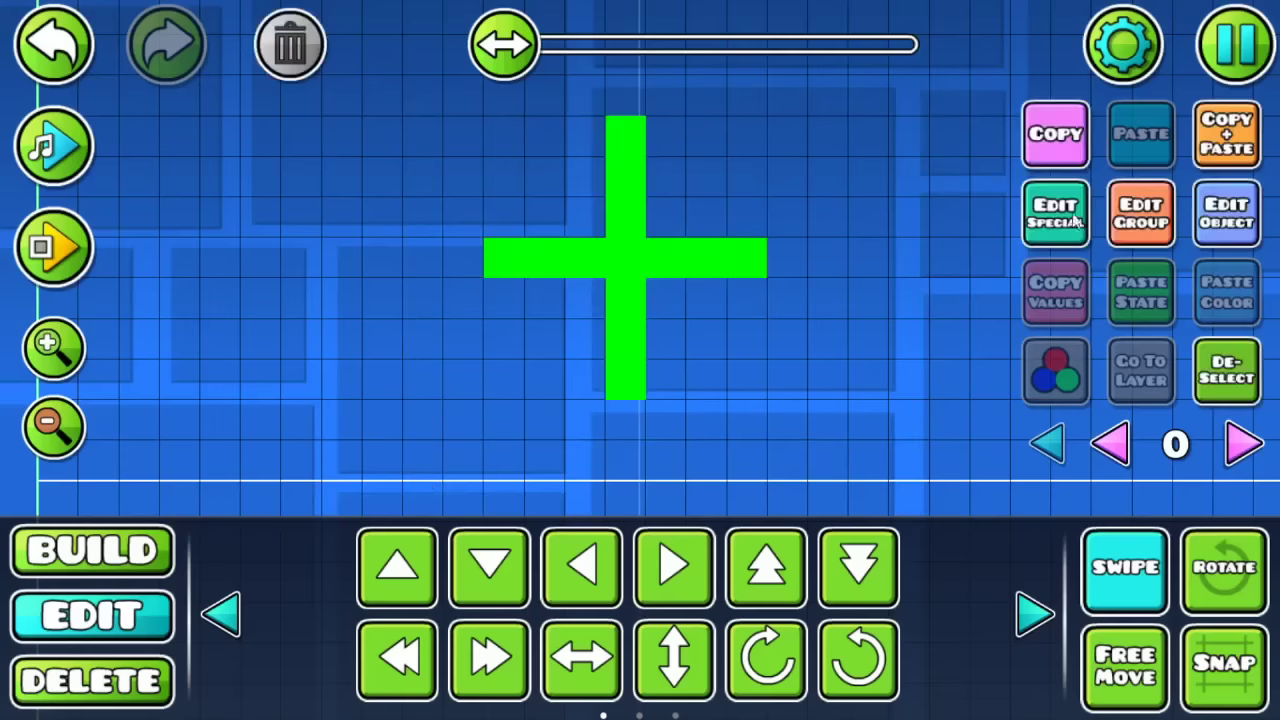
# Duplicate the cross and rotate the copy to fill out the circle
pyautogui.click(1240, 135)
pyautogui.click(1230, 600)
pyautogui.moveTo(762, 258); pyautogui.dragTo(706, 374)
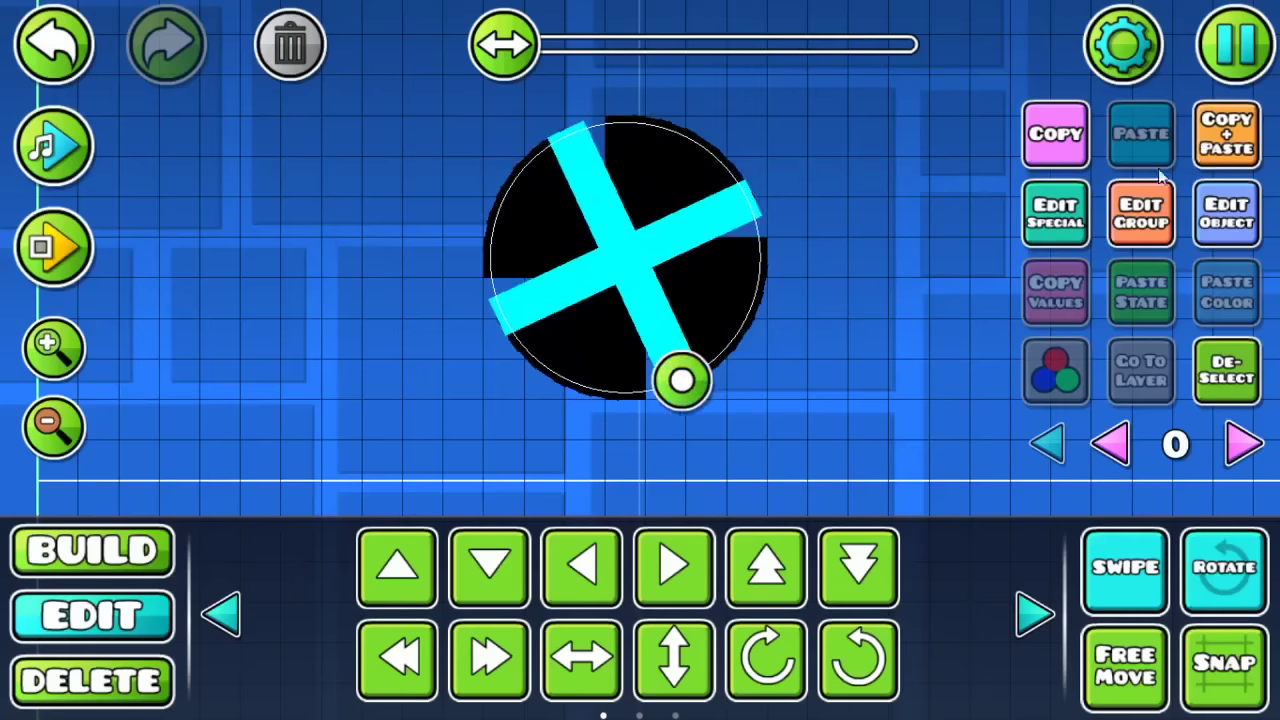
pyautogui.moveTo(703, 384); pyautogui.dragTo(656, 390)
pyautogui.click(1226, 370)
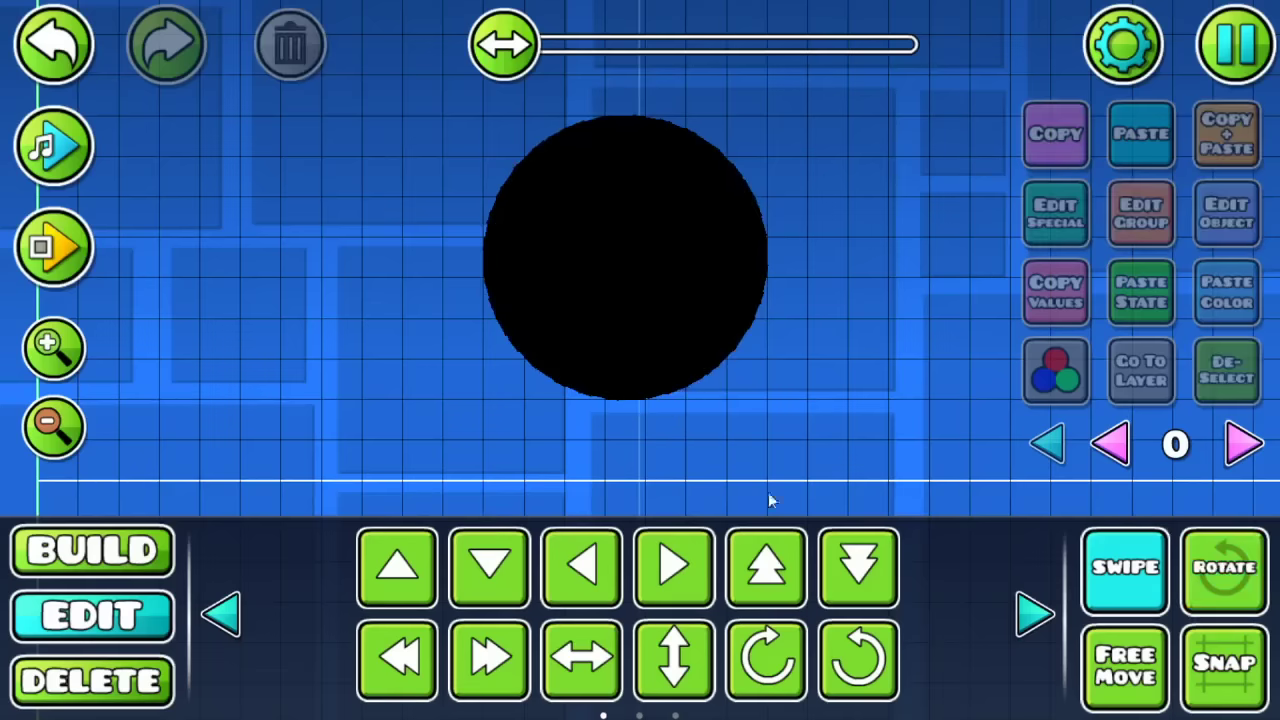
# Switch to layer 1 and page the decoration palette to the curved shapes
pyautogui.click(155, 558)
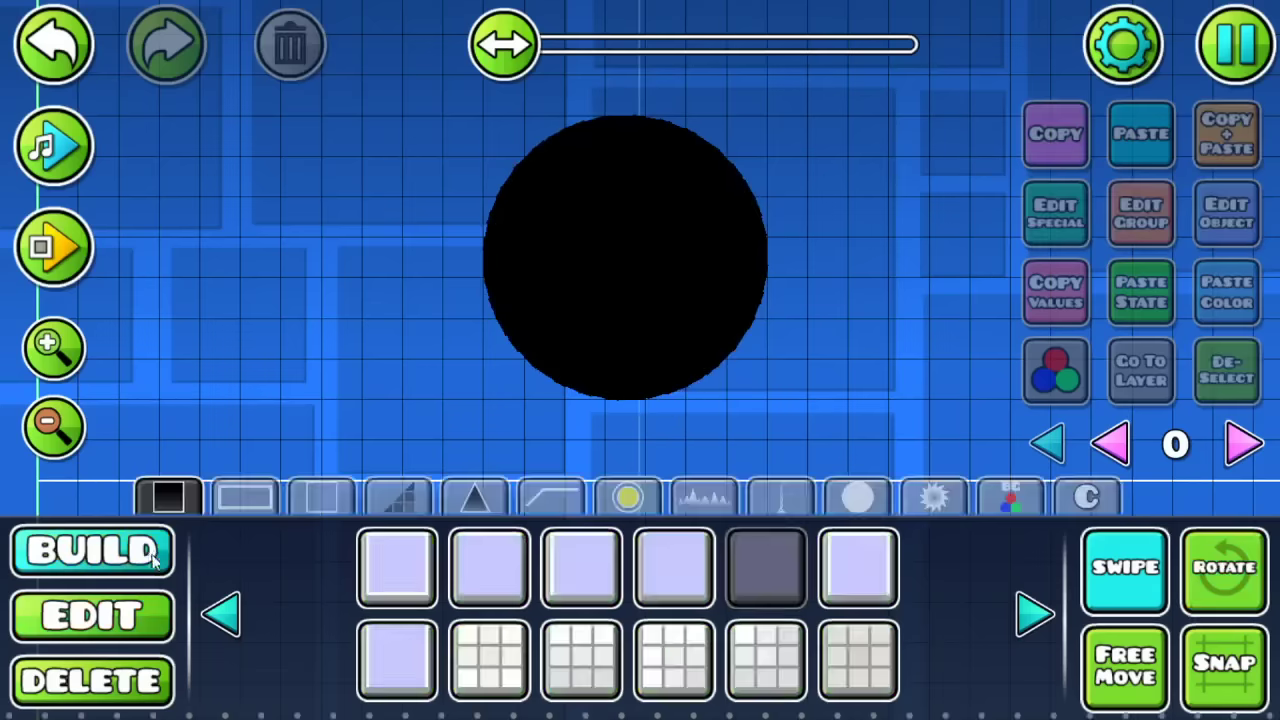
pyautogui.click(1240, 444)
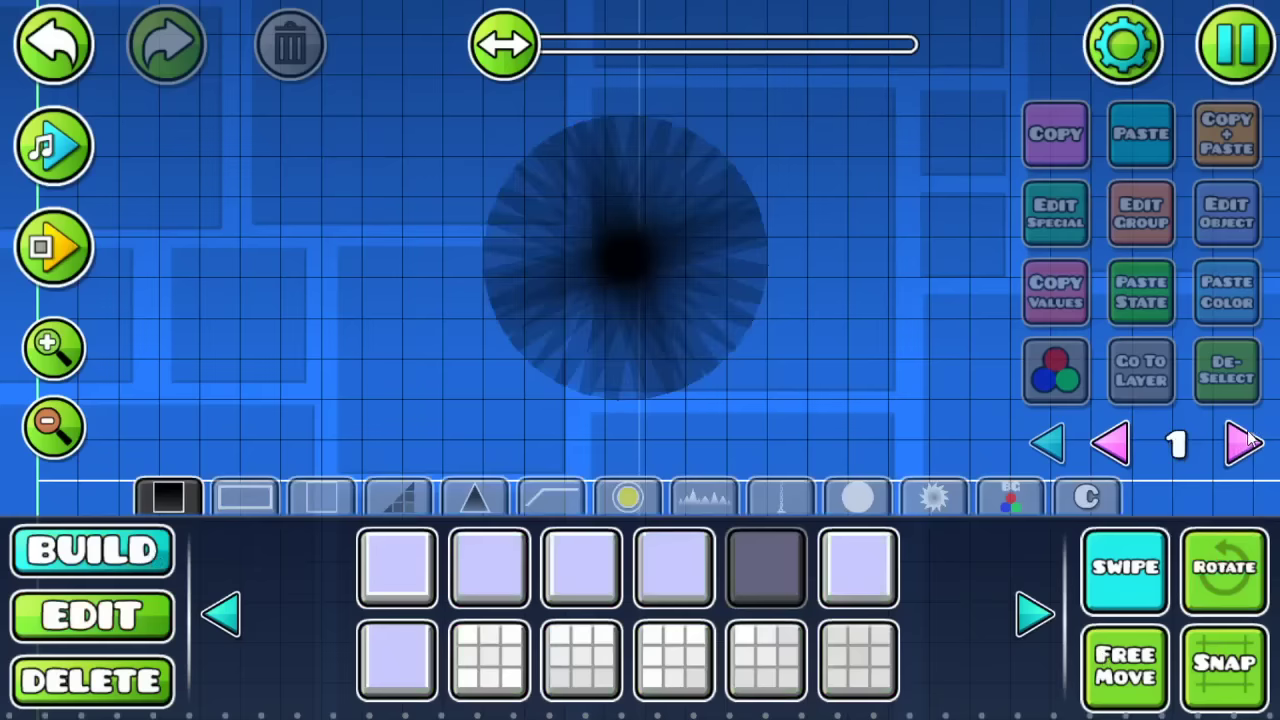
pyautogui.click(780, 500)
pyautogui.click(1032, 616)
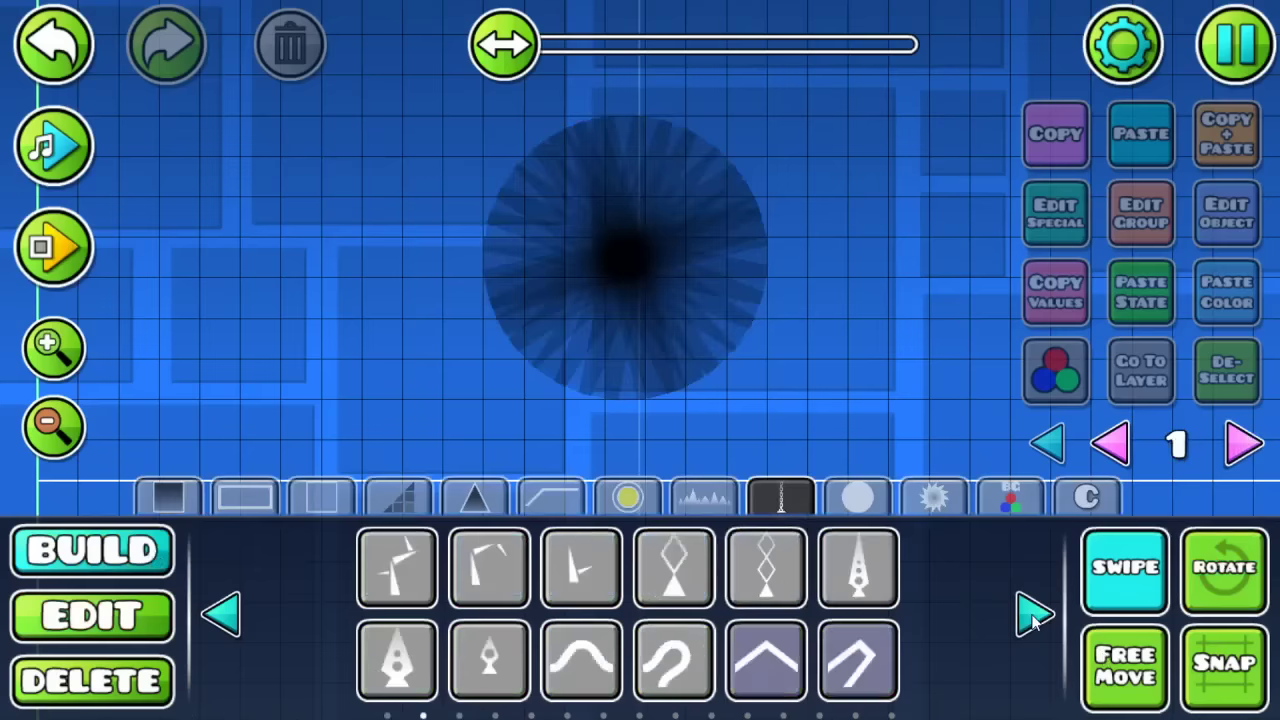
pyautogui.click(1032, 616)
pyautogui.click(1032, 616)
pyautogui.click(1032, 616)
pyautogui.click(1032, 616)
pyautogui.click(1032, 616)
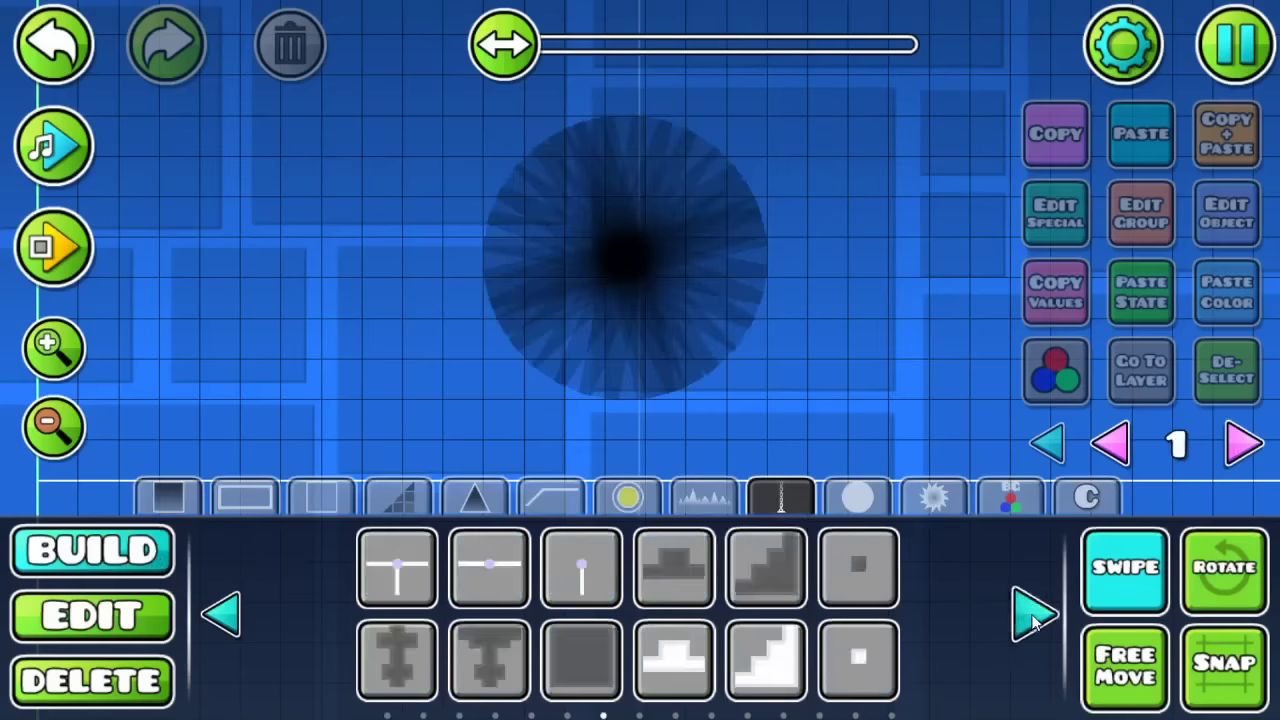
pyautogui.click(1032, 616)
pyautogui.click(1032, 616)
pyautogui.click(1032, 616)
pyautogui.click(1032, 616)
pyautogui.click(1032, 616)
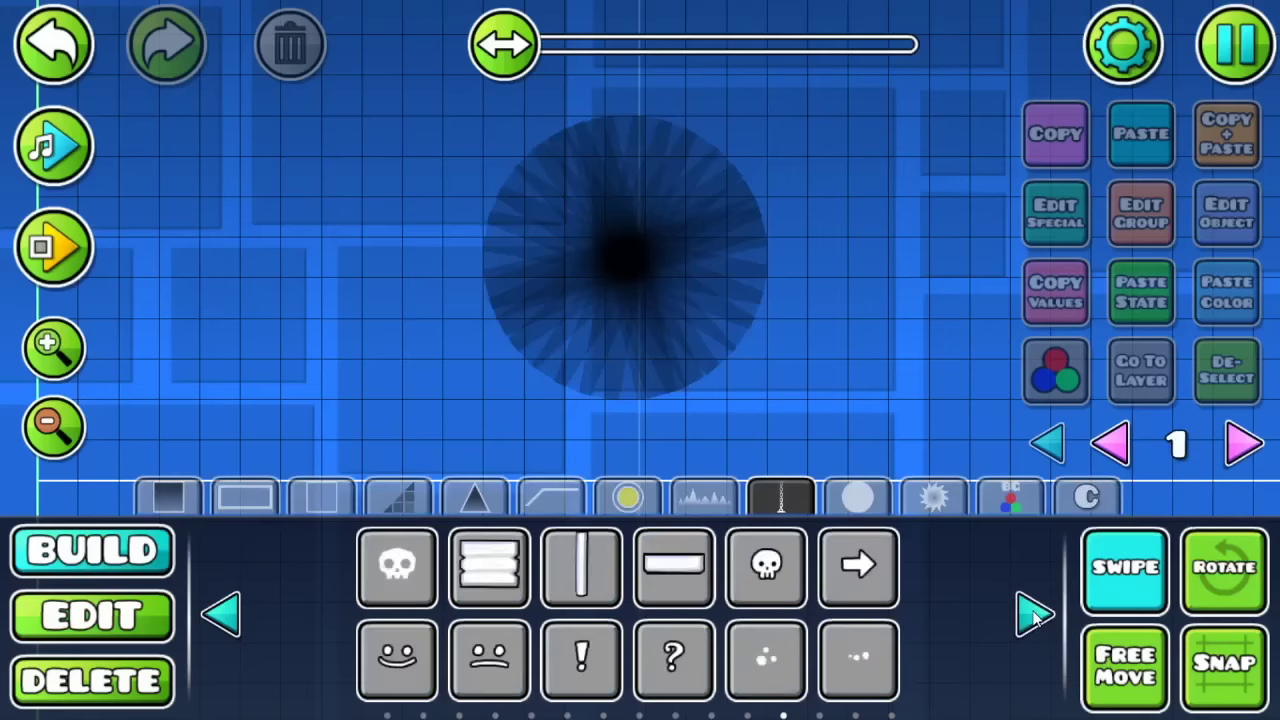
pyautogui.click(1032, 616)
pyautogui.click(1032, 616)
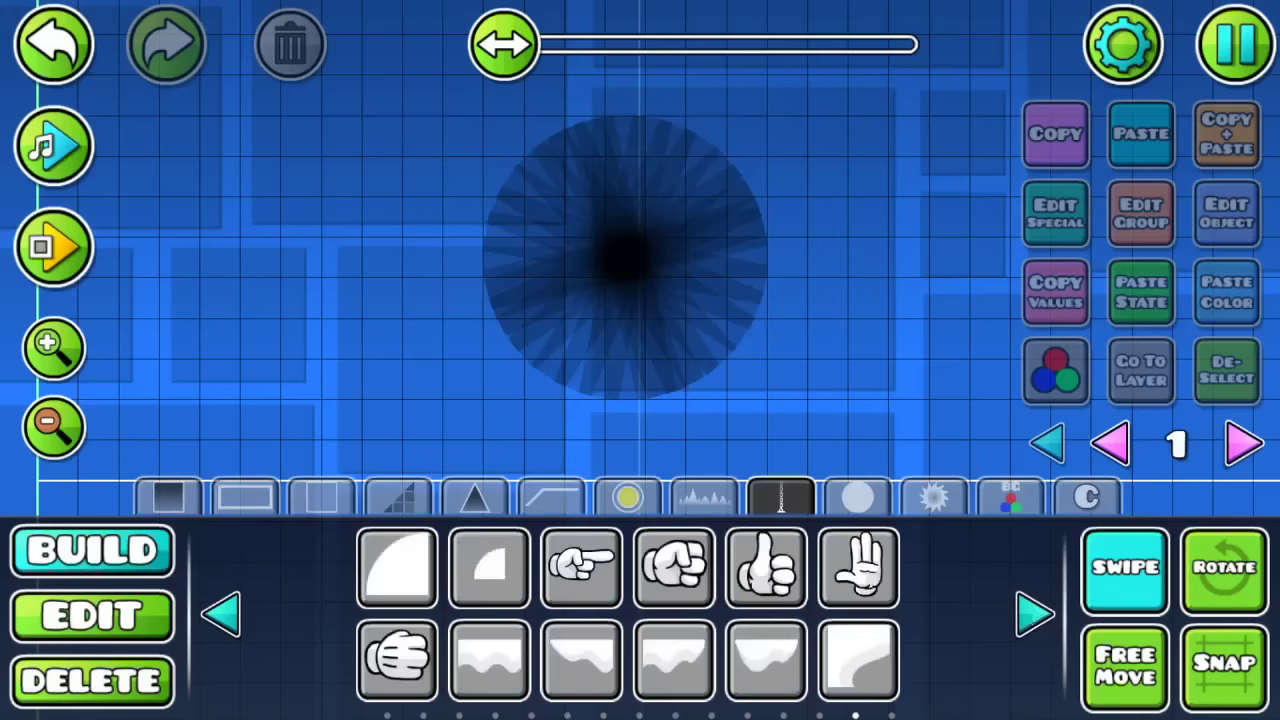
# Place a quarter-circle block to the left of the black circle
pyautogui.click(398, 582)
pyautogui.click(269, 270)
pyautogui.click(92, 615)
# Mirror and duplicate the quarter-circle to form a half-circle
pyautogui.click(800, 505)
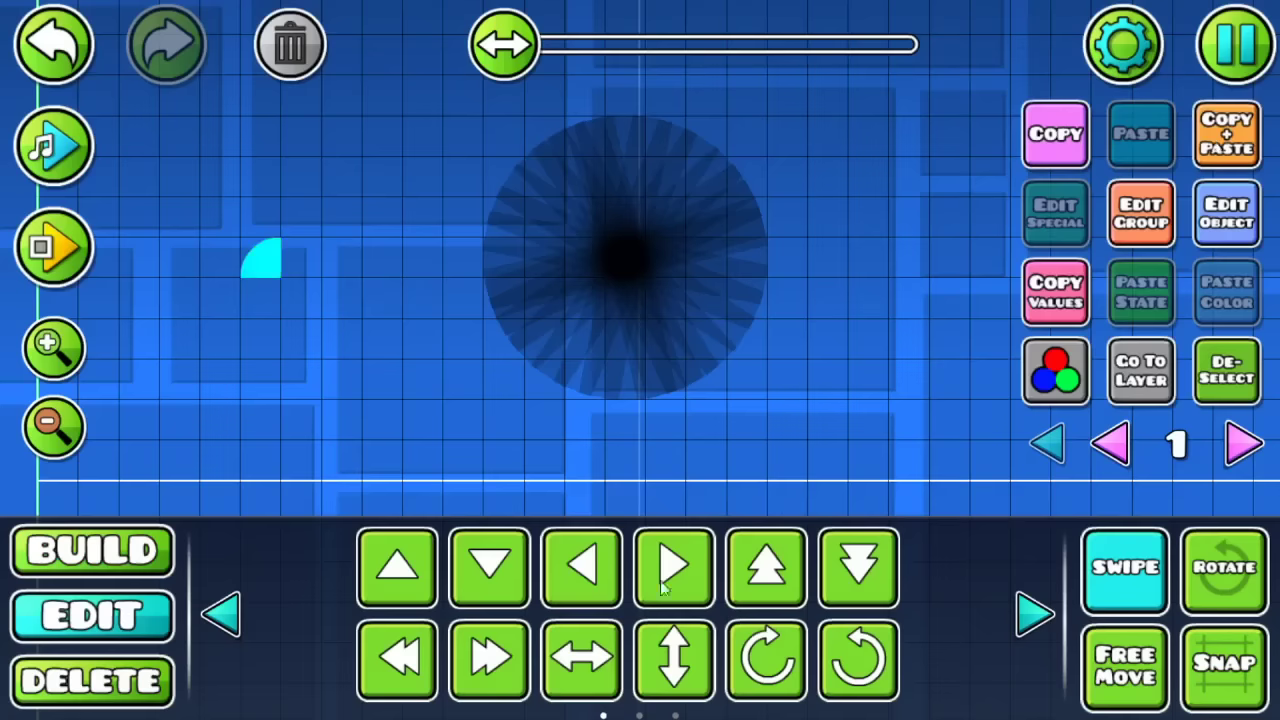
pyautogui.click(580, 672)
pyautogui.hotkey('ctrl', 'd')
pyautogui.click(390, 192)
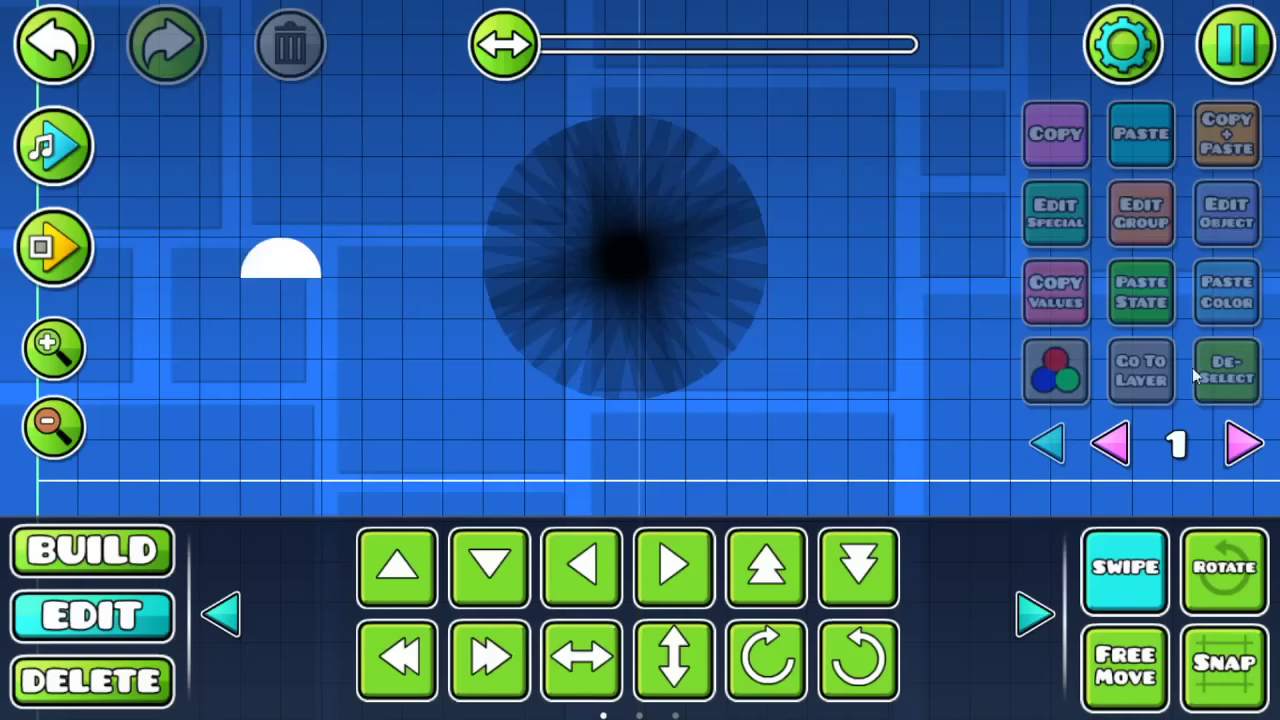
# Put the half-circle on colour channel 2 and make it bright red
pyautogui.moveTo(342, 178); pyautogui.dragTo(236, 292)
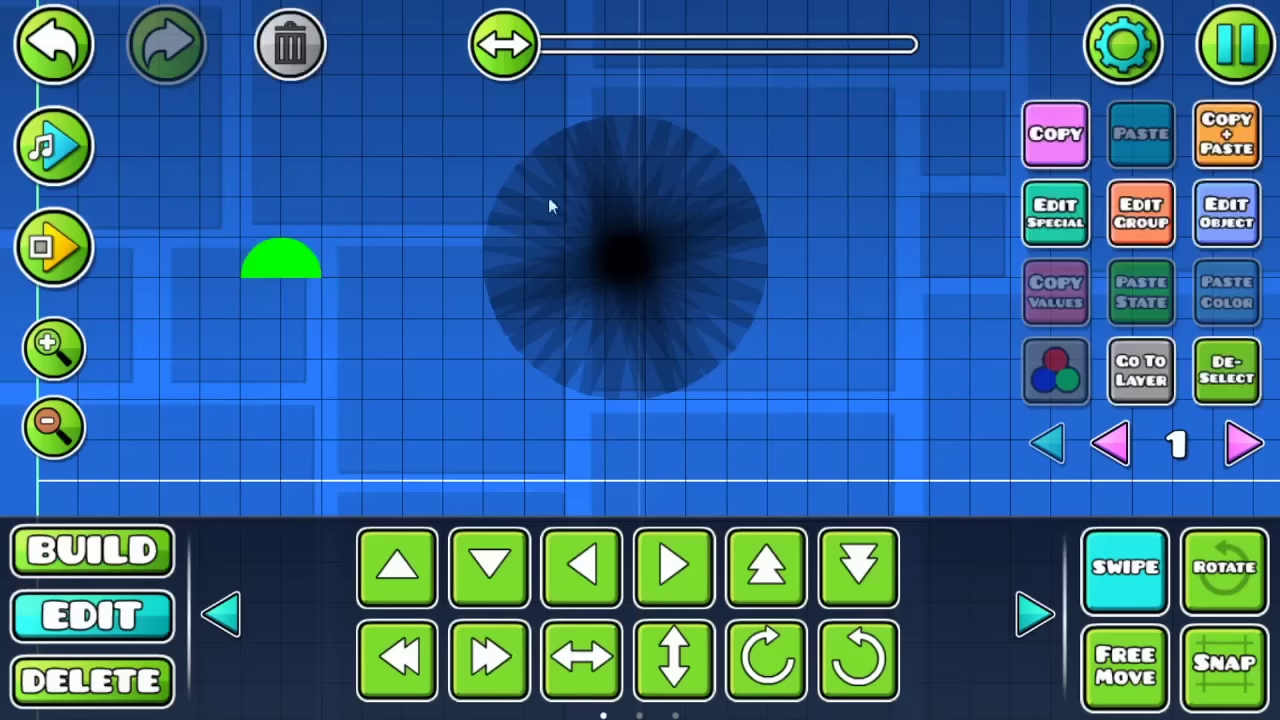
pyautogui.click(1227, 213)
pyautogui.click(489, 390)
pyautogui.click(988, 603)
pyautogui.moveTo(670, 354); pyautogui.dragTo(549, 240)
pyautogui.click(603, 626)
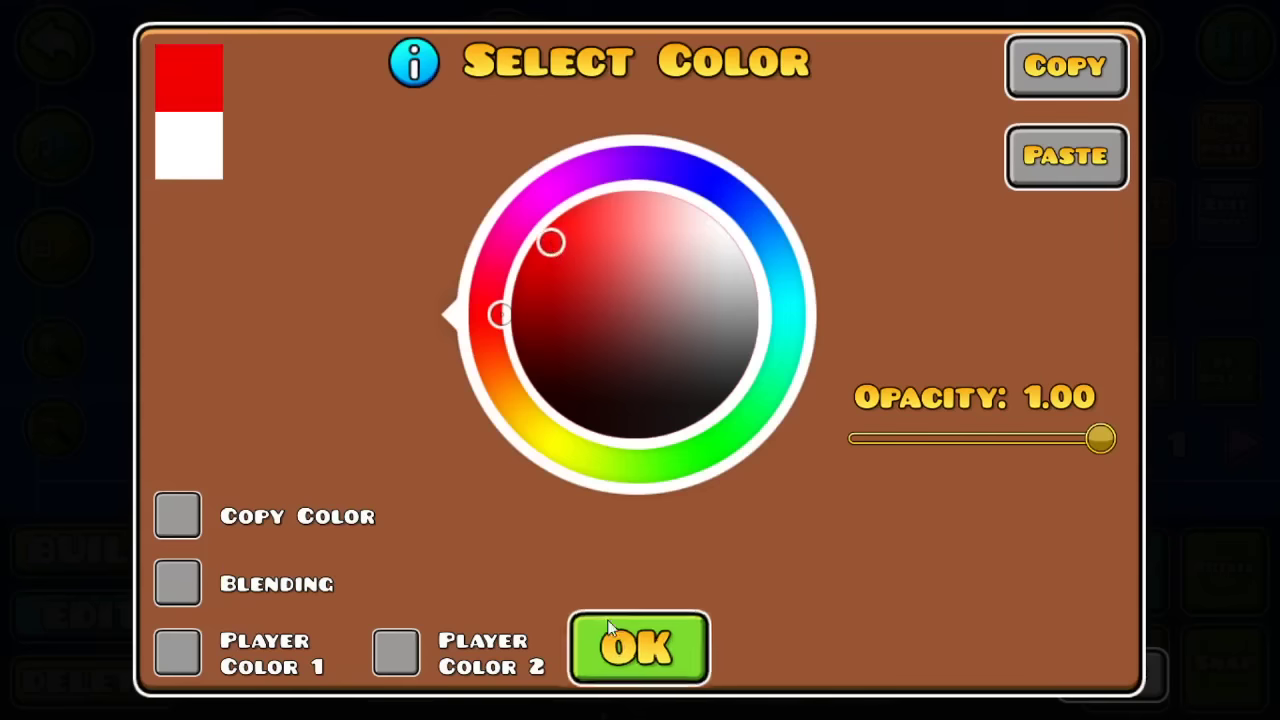
pyautogui.click(610, 622)
pyautogui.click(1224, 567)
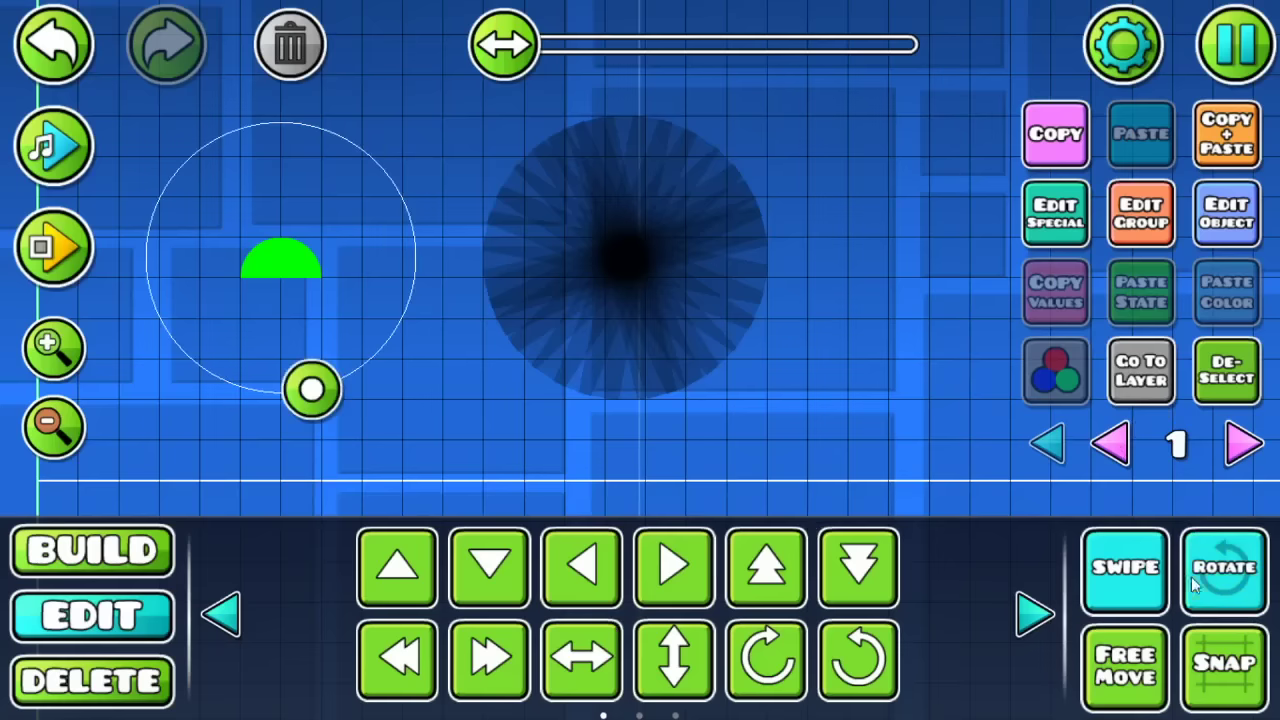
# Tilt the red half-circle and move it up into the circle as the eye
pyautogui.moveTo(318, 392); pyautogui.dragTo(110, 114)
pyautogui.click(1209, 592)
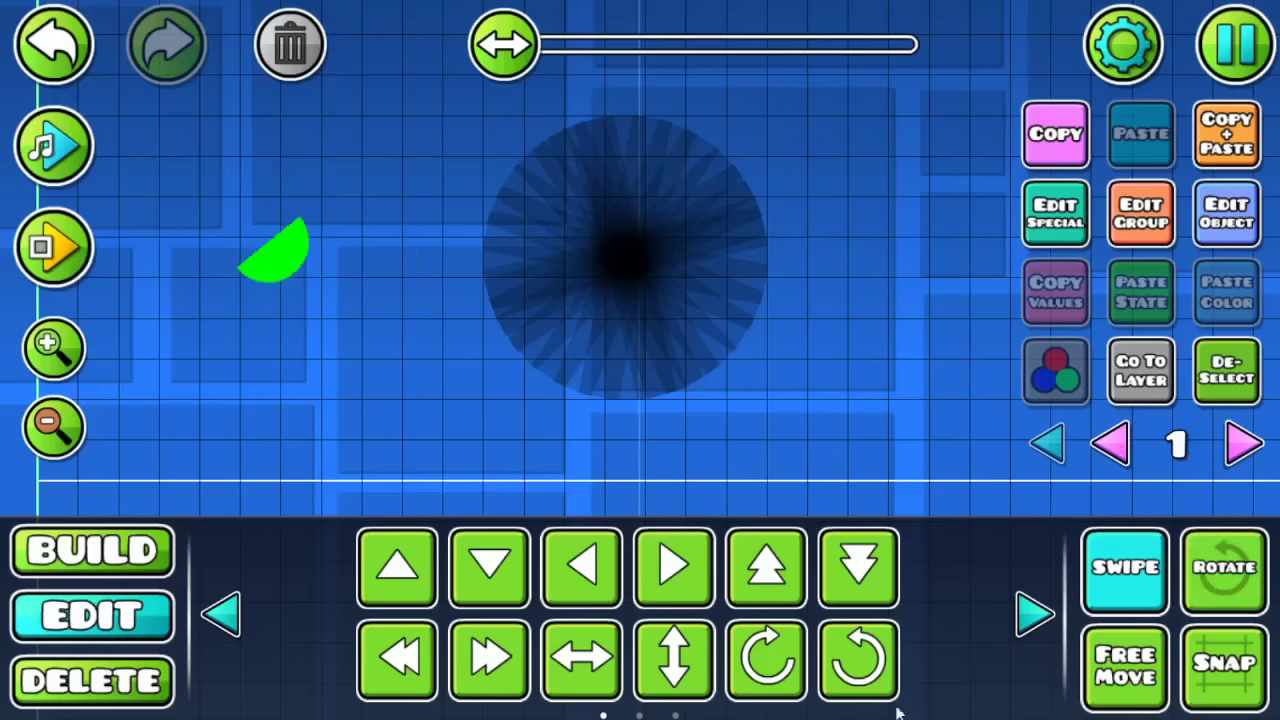
pyautogui.click(512, 655)
pyautogui.click(510, 657)
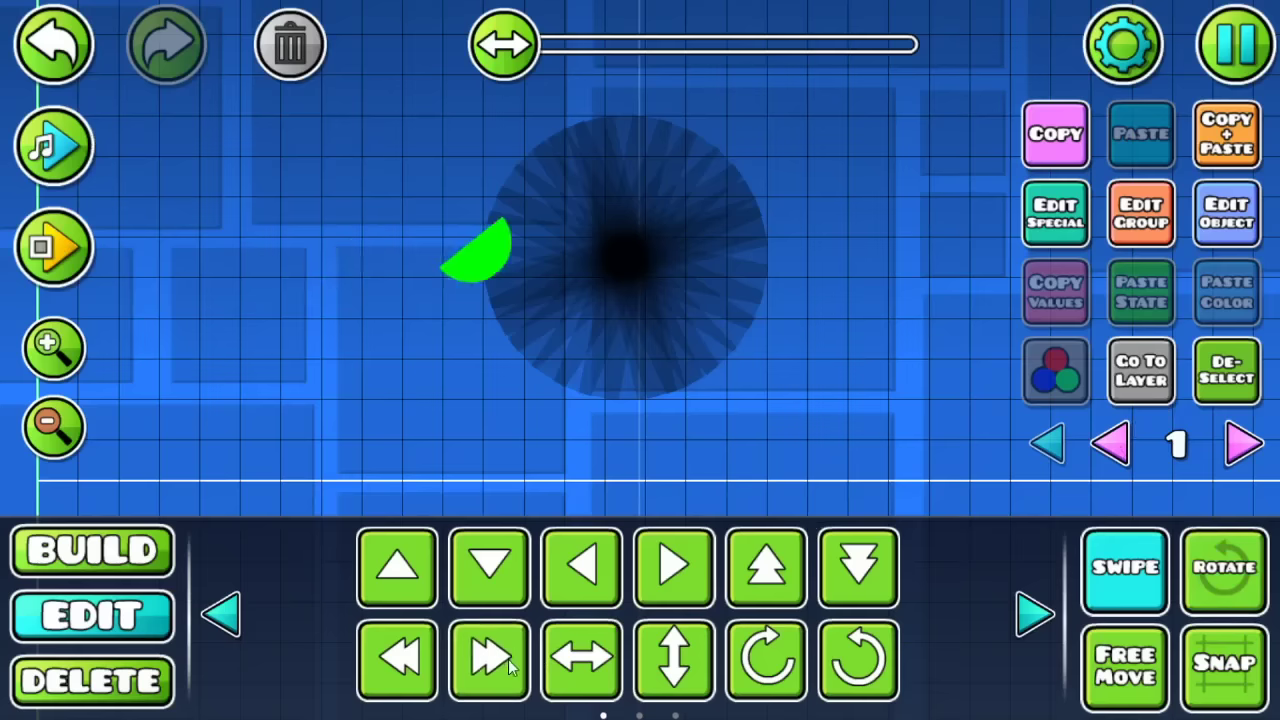
pyautogui.click(509, 660)
pyautogui.click(790, 565)
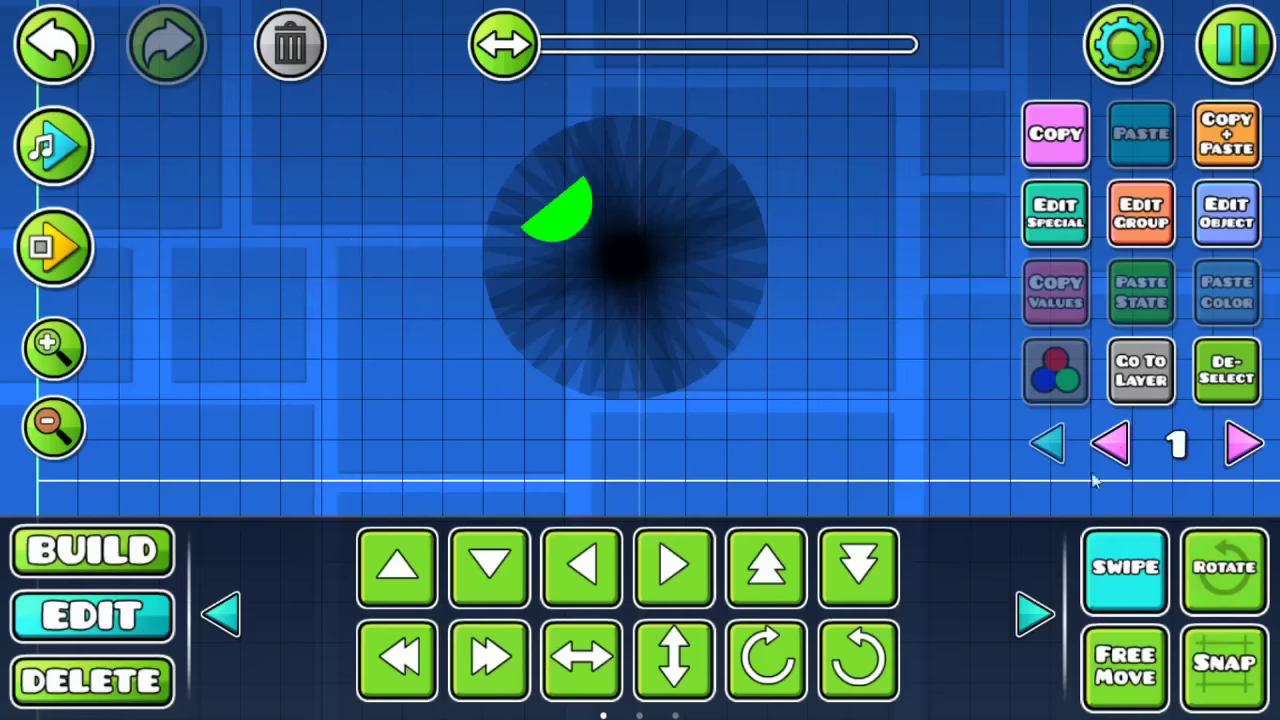
# Show objects on all layers and select the whole boss circle
pyautogui.click(1205, 378)
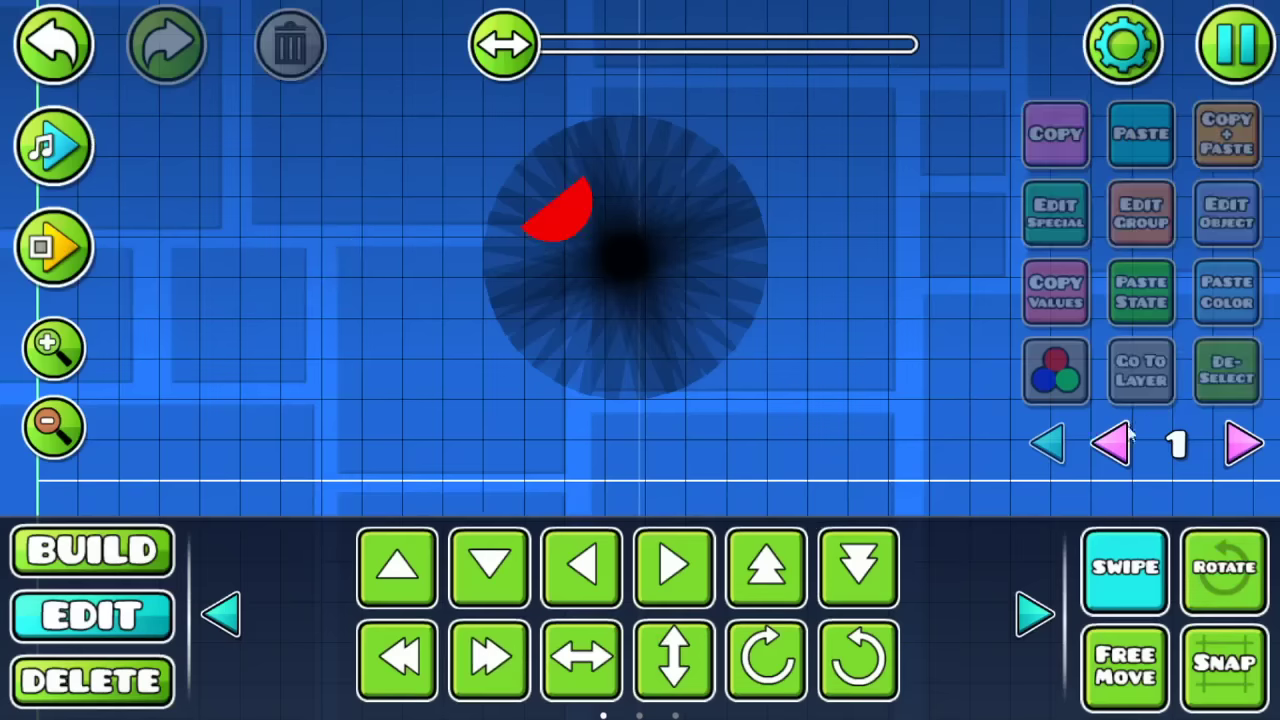
pyautogui.click(1116, 441)
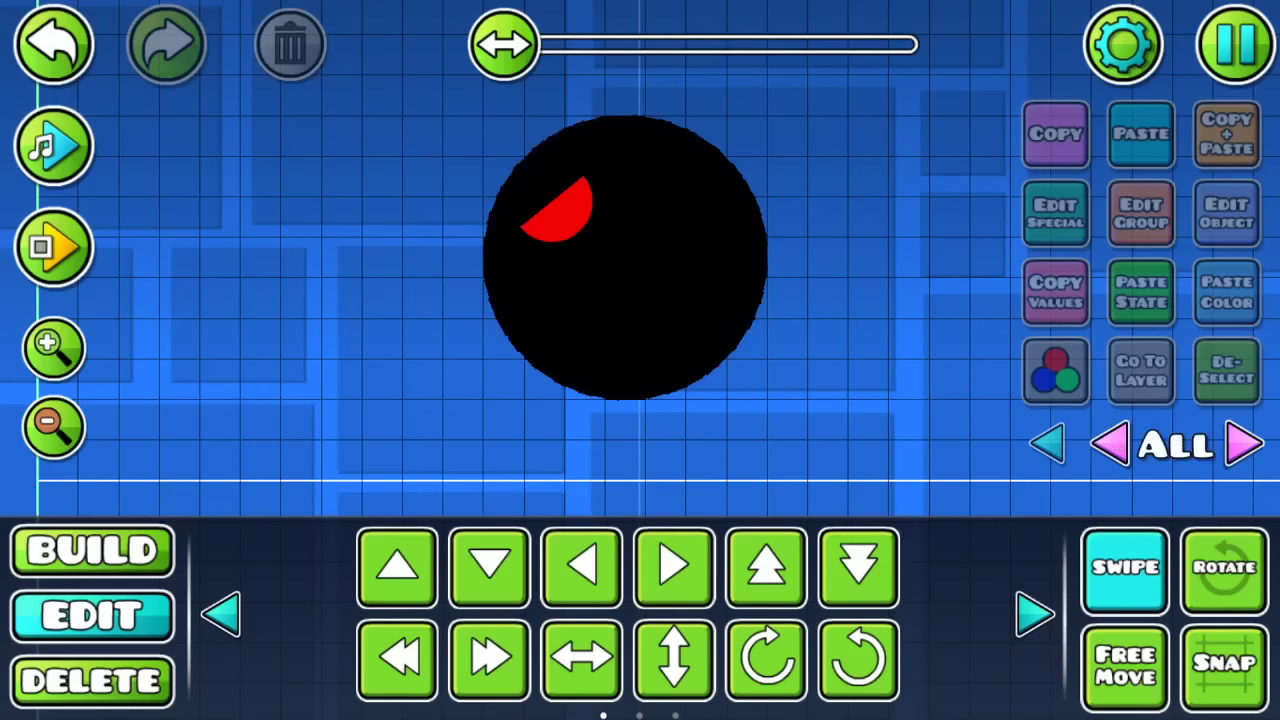
pyautogui.moveTo(829, 125); pyautogui.dragTo(403, 421)
# Add the selected circle objects to Group ID 1 and deselect them
pyautogui.click(1135, 212)
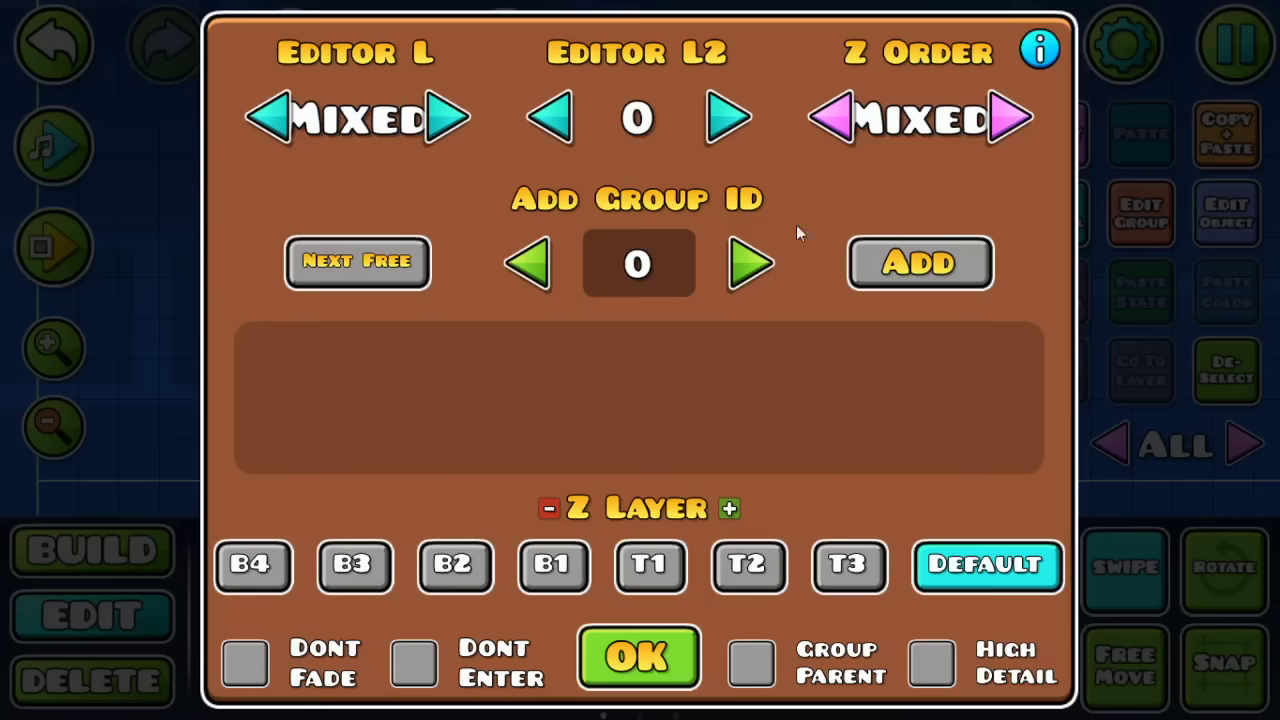
pyautogui.click(750, 263)
pyautogui.click(918, 262)
pyautogui.click(637, 658)
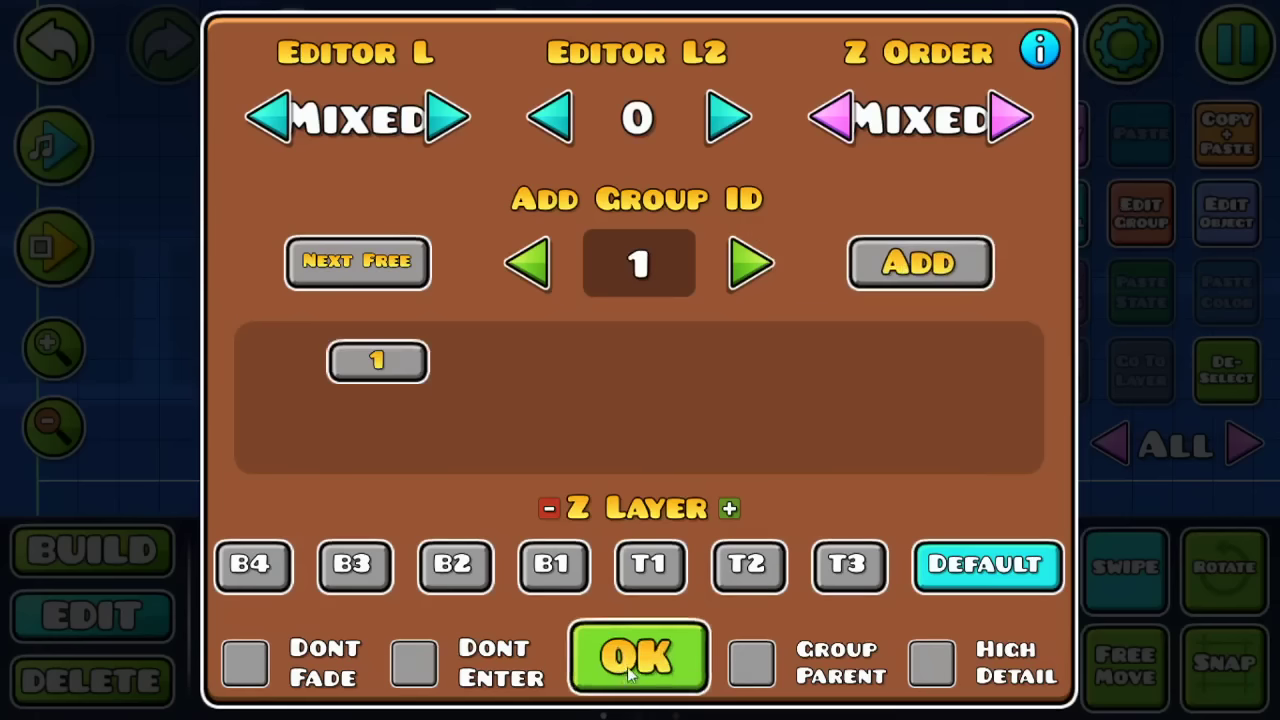
pyautogui.click(1224, 366)
# Toggle the layer view back to all layers, pan, and page Build to the glove-hand objects
pyautogui.click(1243, 444)
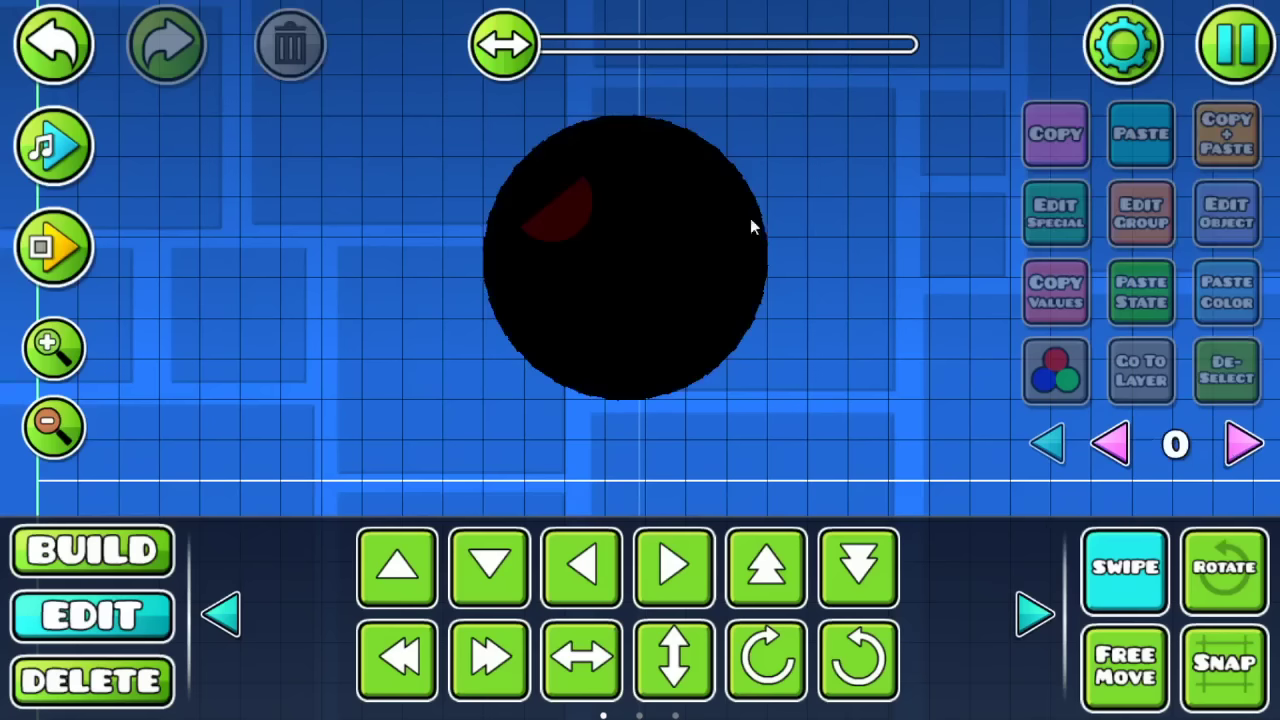
pyautogui.click(1109, 445)
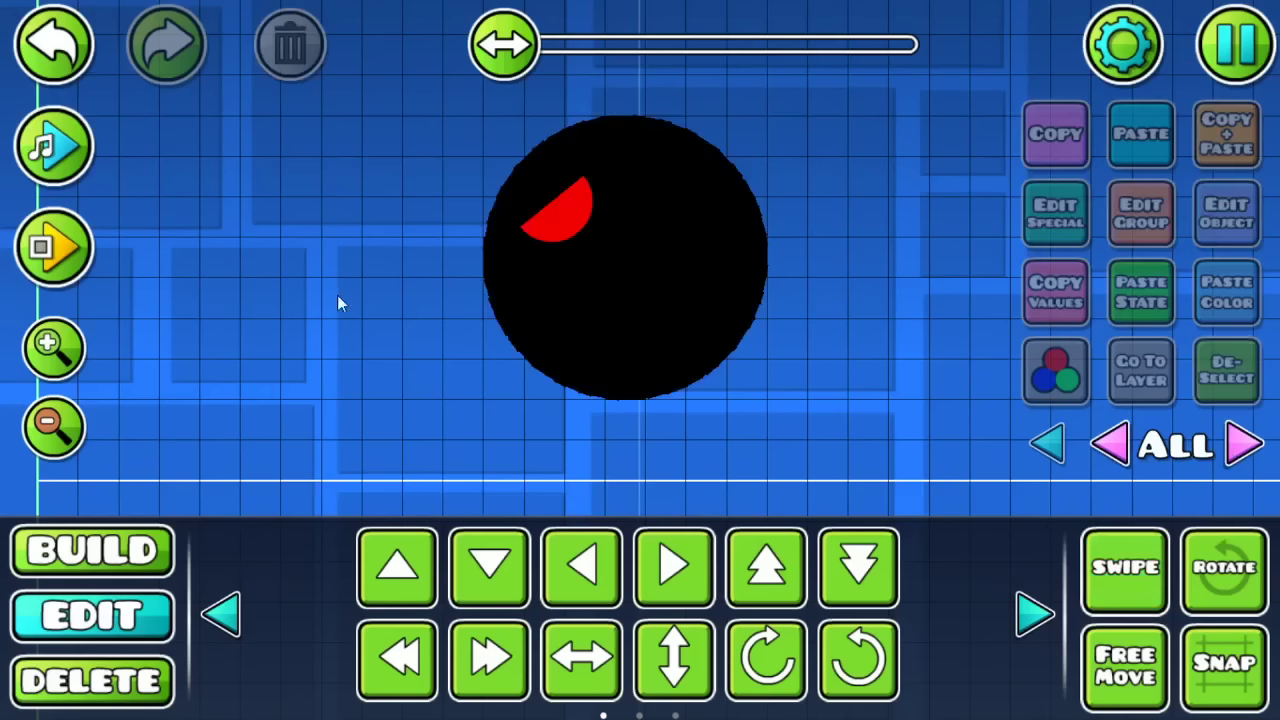
pyautogui.moveTo(454, 318); pyautogui.dragTo(649, 329)
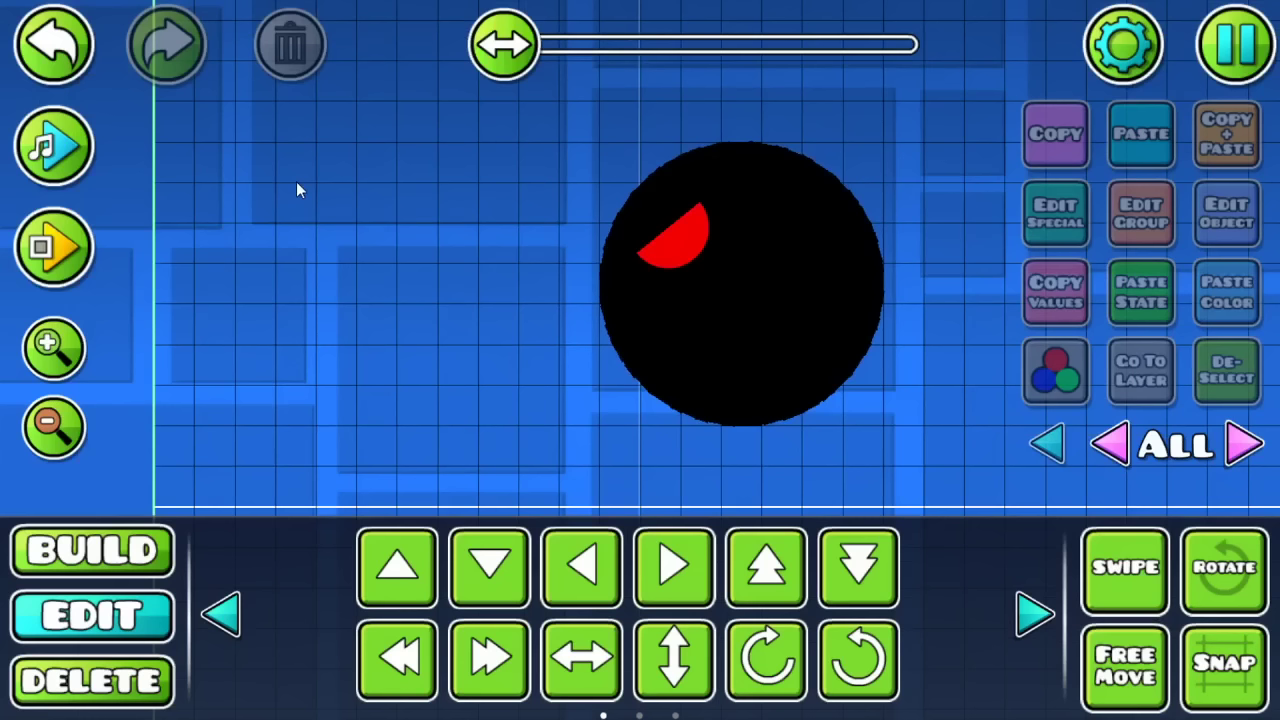
pyautogui.click(136, 556)
pyautogui.click(395, 559)
pyautogui.moveTo(550, 320); pyautogui.dragTo(580, 330)
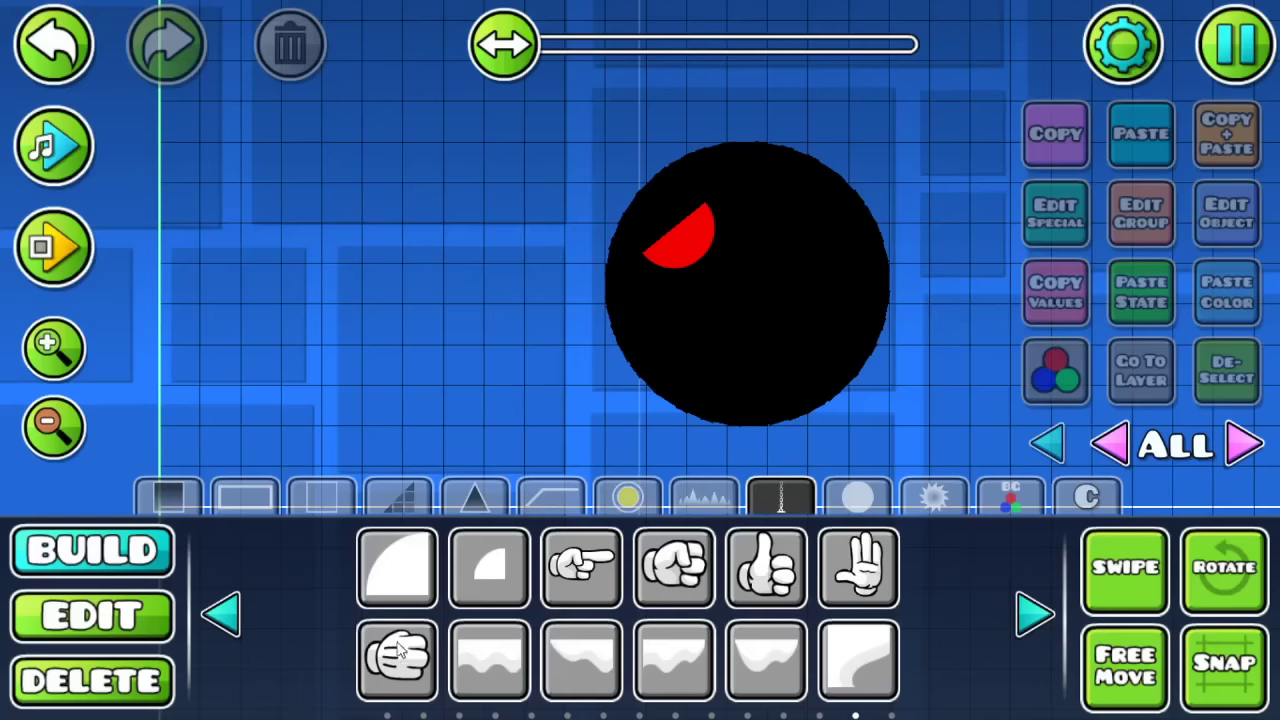
# Place a glove hand left of the circle, flip it horizontally and nudge it right
pyautogui.click(400, 650)
pyautogui.click(517, 400)
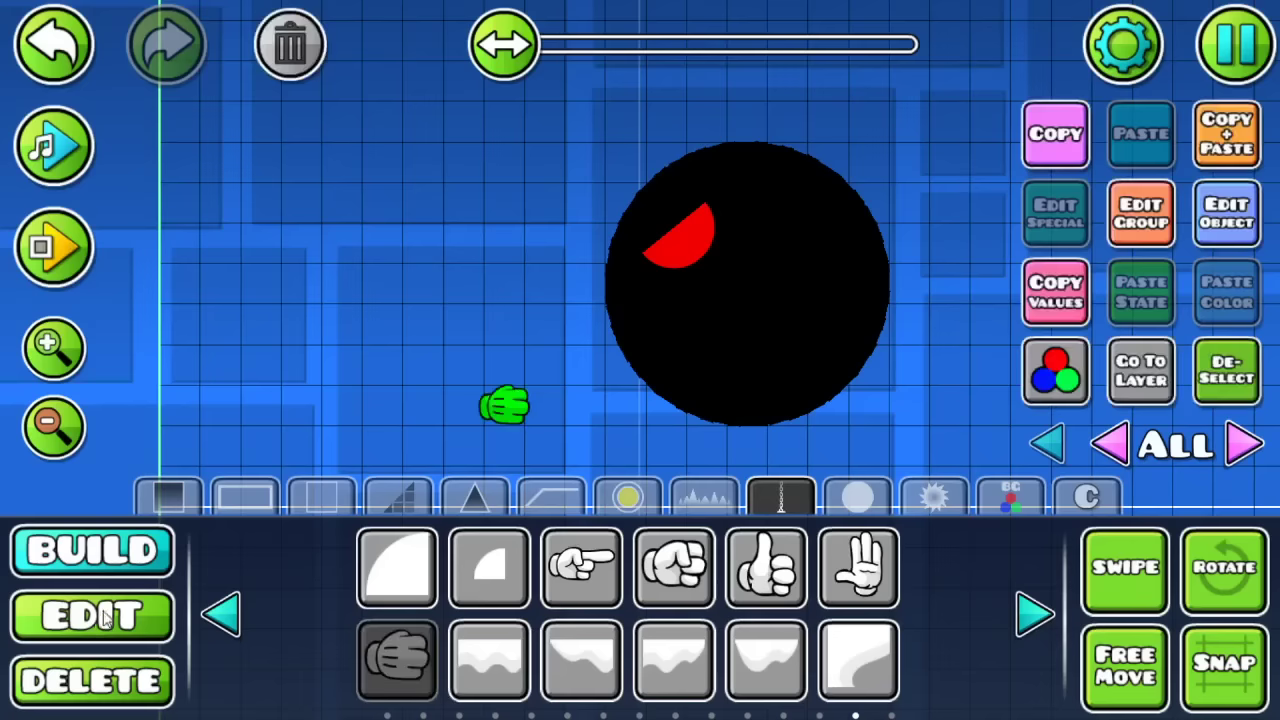
pyautogui.click(100, 615)
pyautogui.click(581, 657)
pyautogui.click(490, 652)
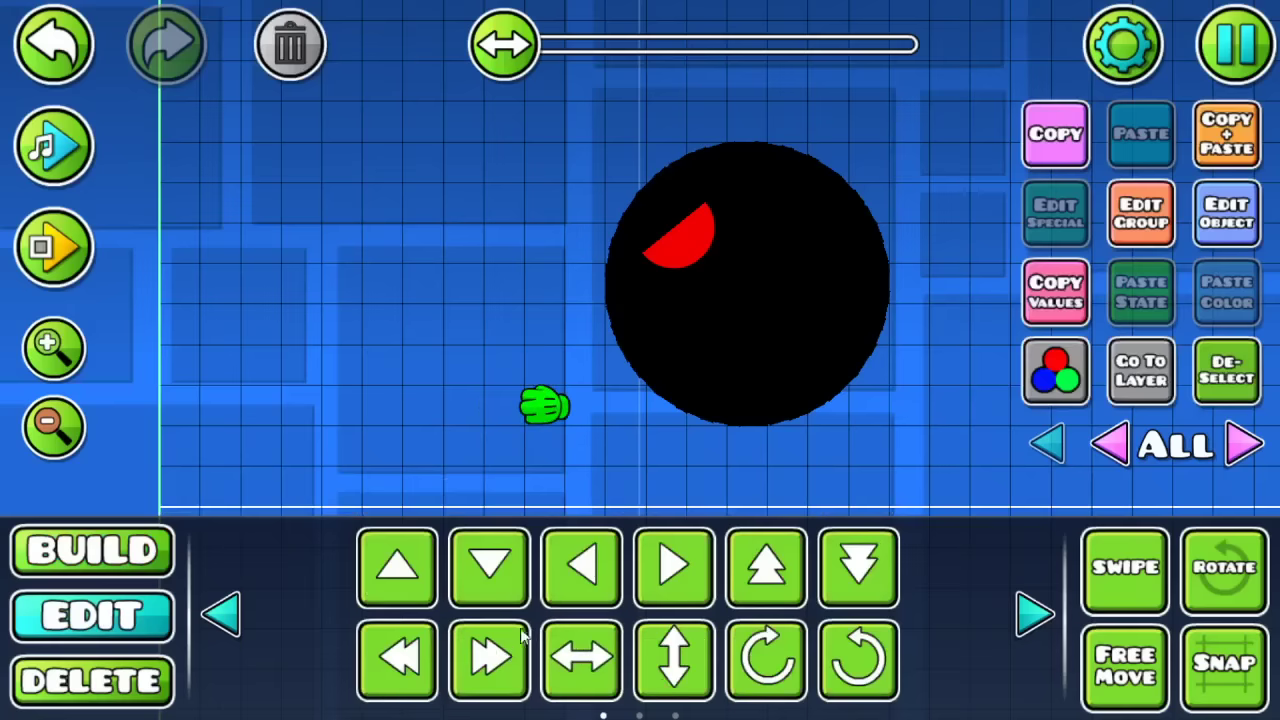
# Scale the glove hand to 2.00
pyautogui.click(221, 618)
pyautogui.click(396, 560)
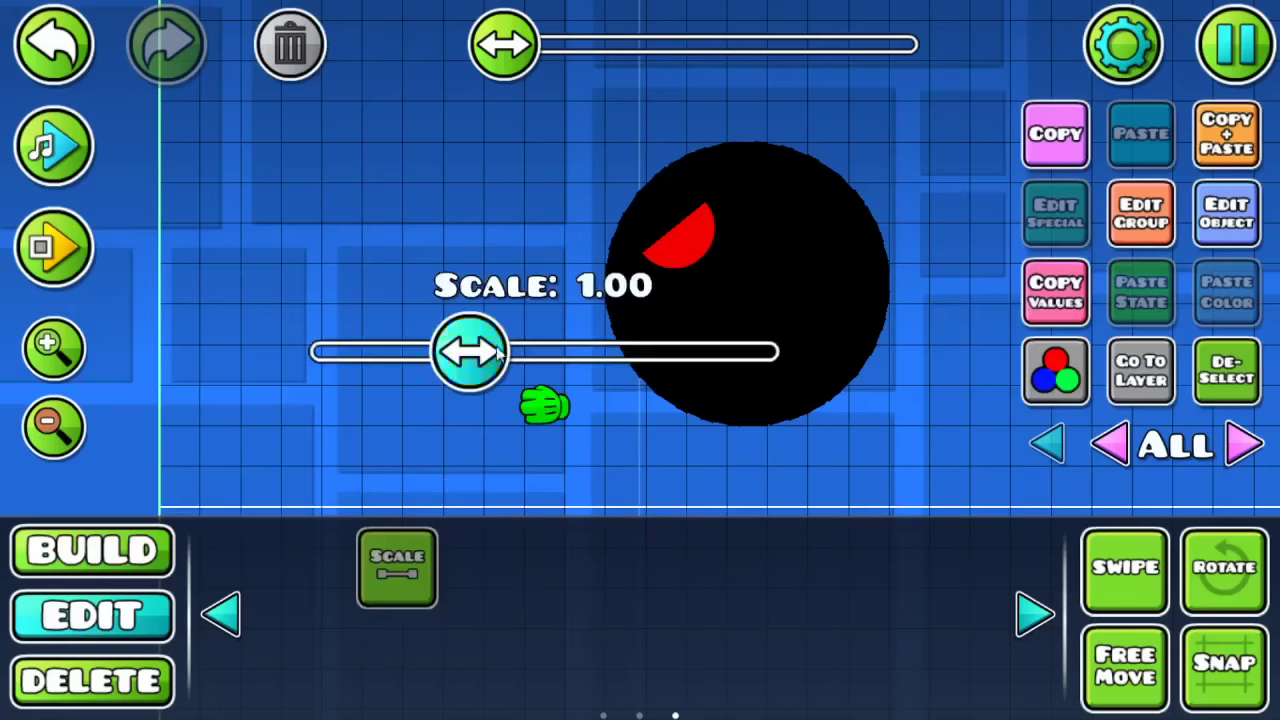
pyautogui.moveTo(470, 352); pyautogui.dragTo(770, 352)
pyautogui.click(383, 571)
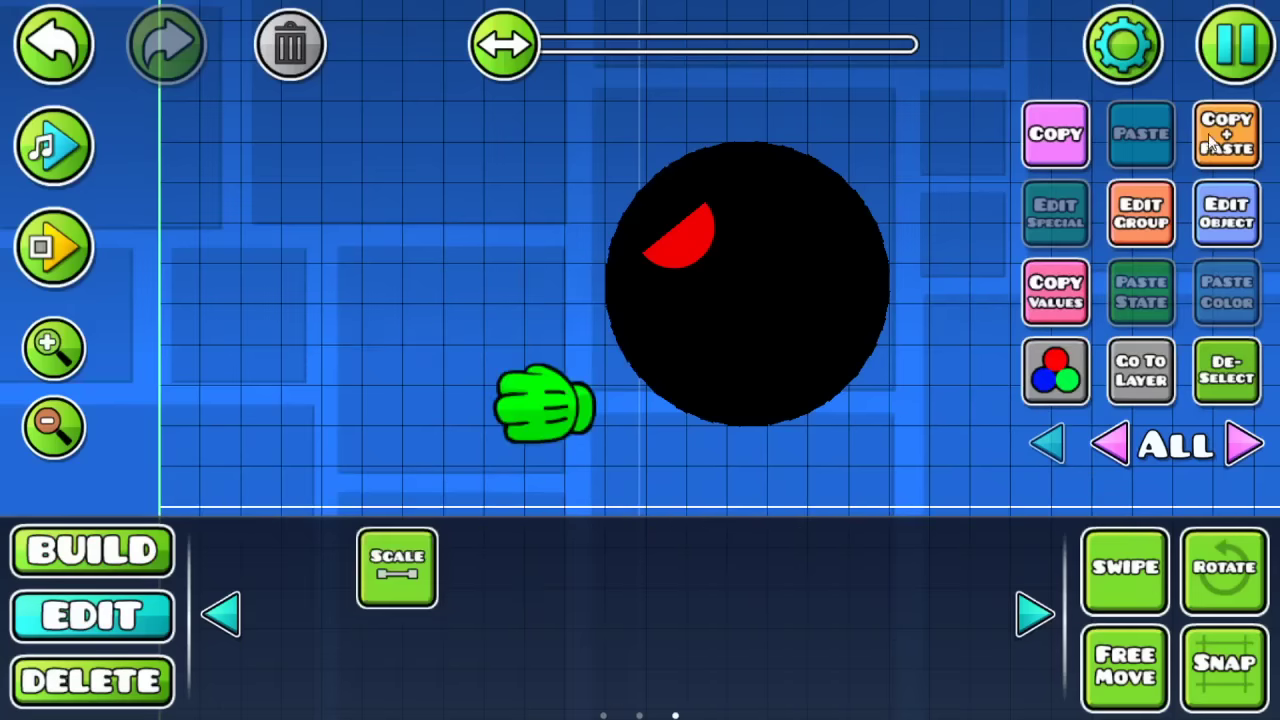
# Duplicate the hand and move the copy three steps upward
pyautogui.click(1210, 141)
pyautogui.click(1033, 613)
pyautogui.click(757, 545)
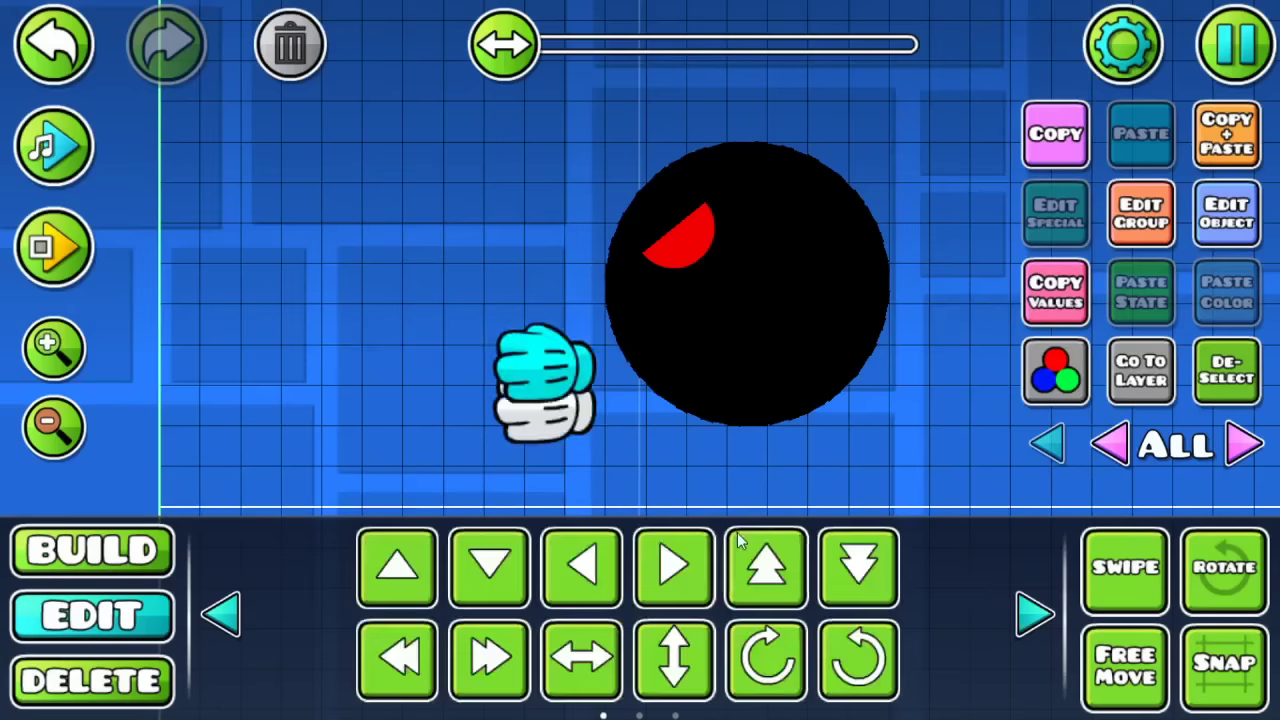
pyautogui.click(757, 545)
pyautogui.click(757, 545)
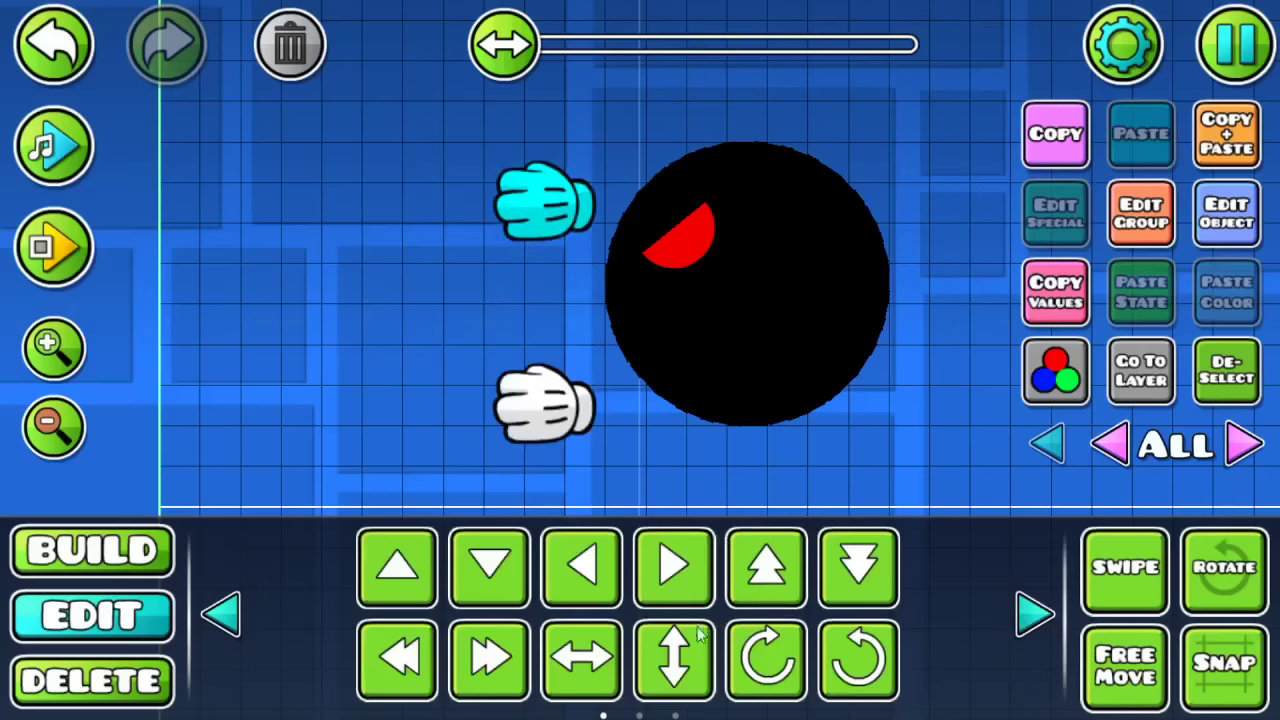
# Try vertical and horizontal flips on the copied hand until it looks right, then deselect
pyautogui.click(676, 655)
pyautogui.click(676, 652)
pyautogui.click(676, 652)
pyautogui.click(676, 650)
pyautogui.click(676, 647)
pyautogui.click(676, 645)
pyautogui.click(676, 645)
pyautogui.click(588, 657)
pyautogui.click(588, 657)
pyautogui.click(588, 656)
pyautogui.click(588, 656)
pyautogui.click(590, 656)
pyautogui.click(595, 656)
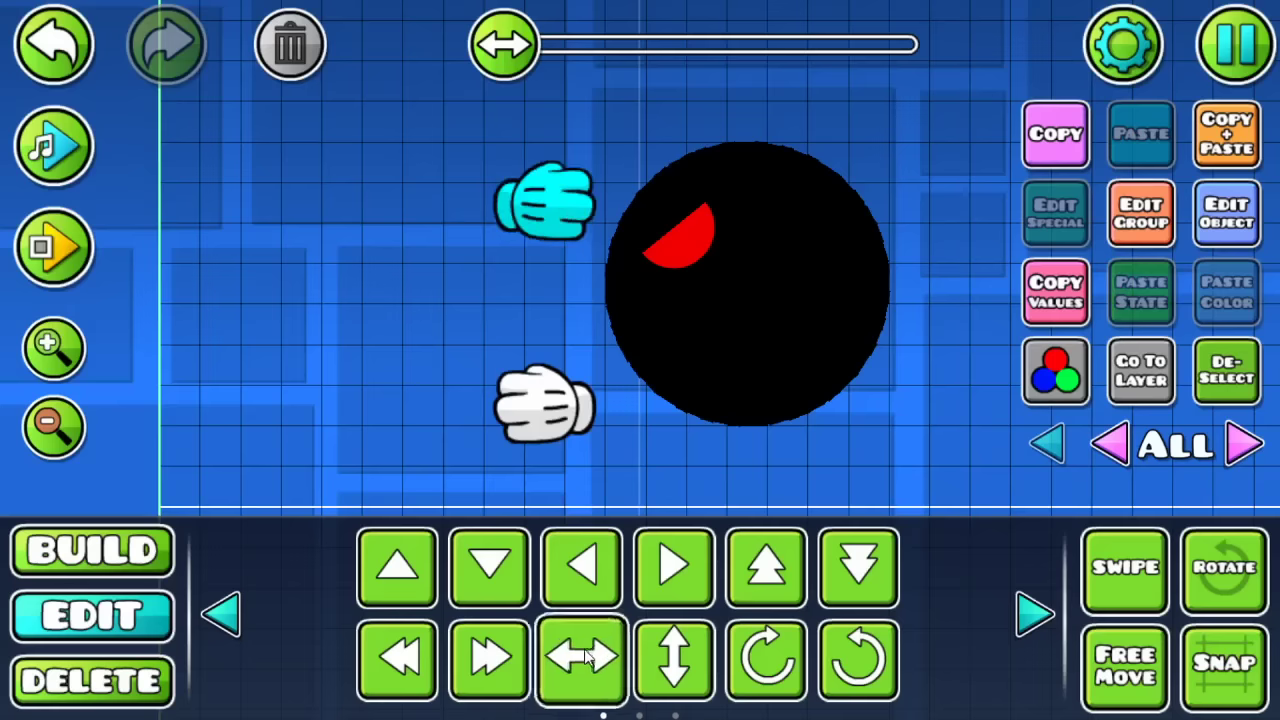
pyautogui.click(674, 660)
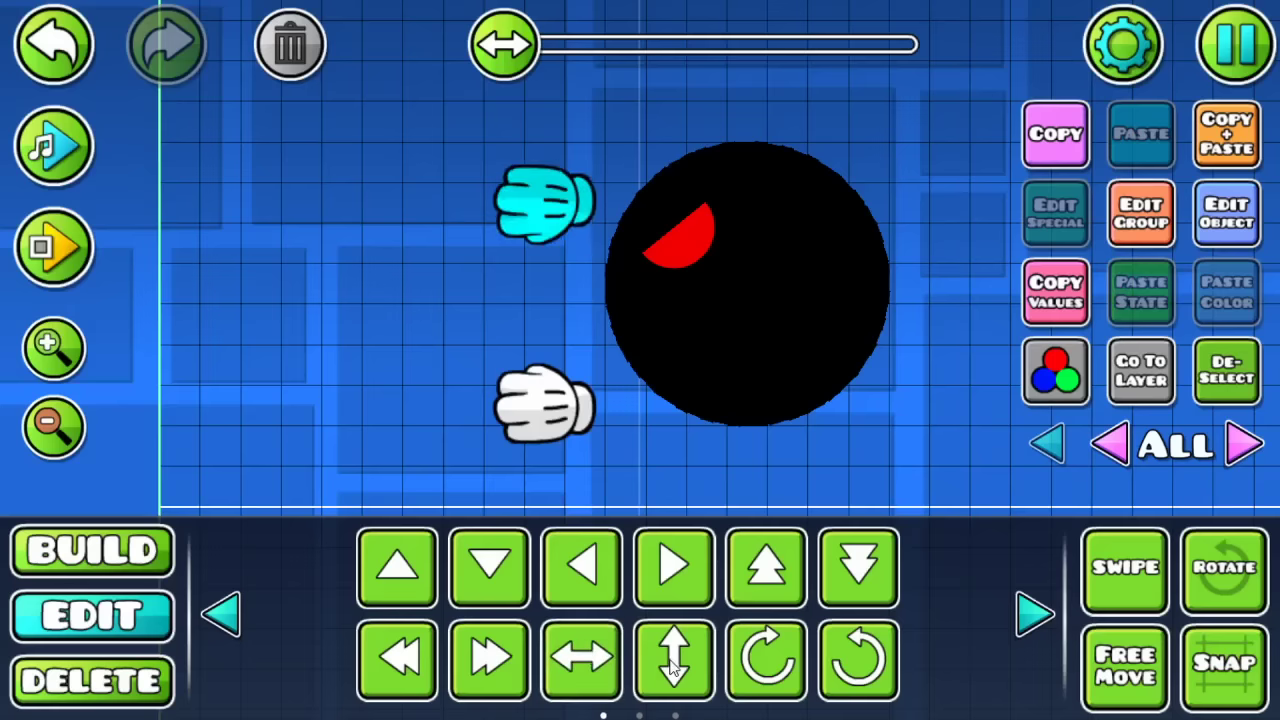
pyautogui.click(1224, 385)
# Box-select the bottom glove hand and add it to group 2
pyautogui.click(1125, 567)
pyautogui.click(586, 410)
pyautogui.click(1140, 214)
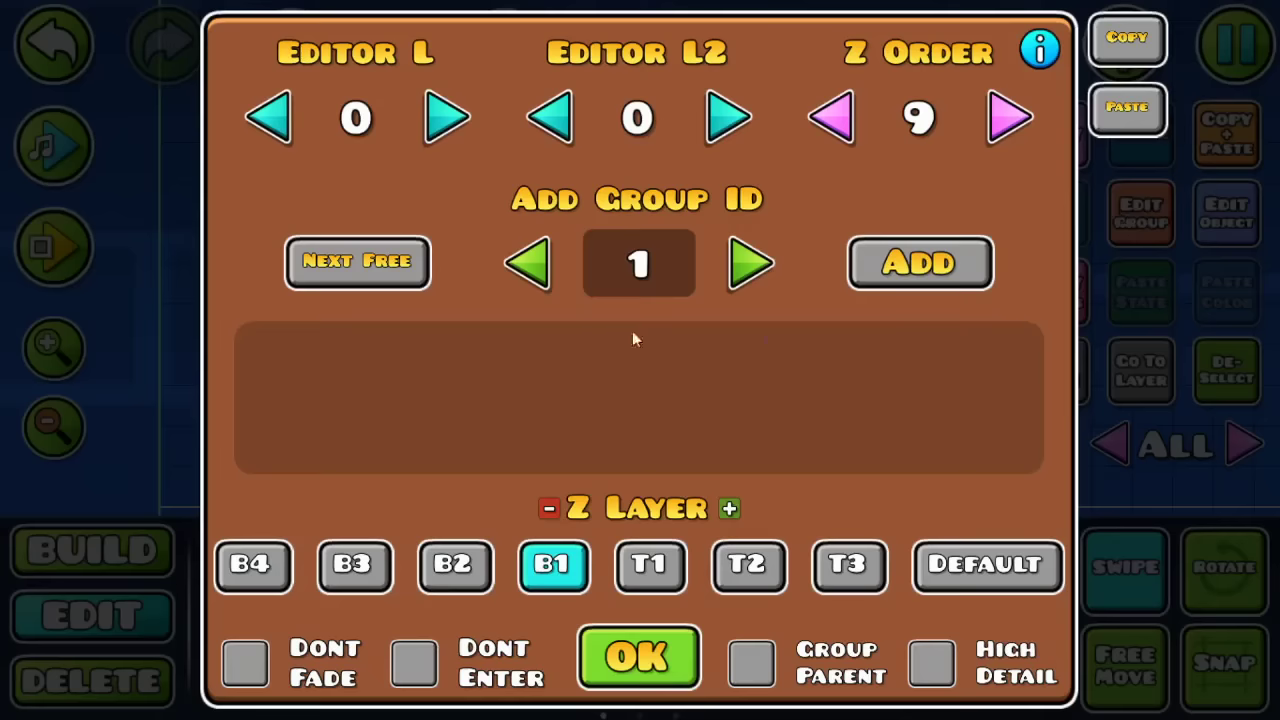
pyautogui.click(747, 272)
pyautogui.click(866, 280)
pyautogui.click(641, 685)
# Select the top glove hand, add it to group 3, and deselect
pyautogui.click(1258, 378)
pyautogui.click(542, 206)
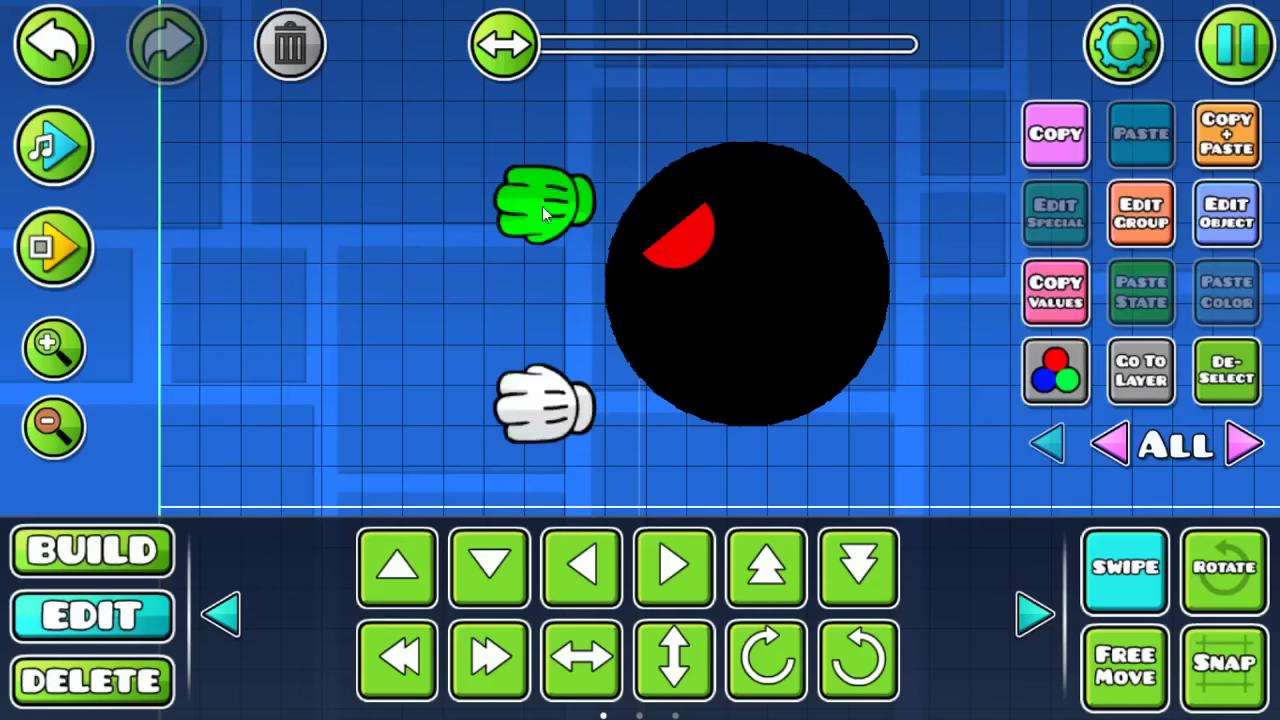
pyautogui.click(1140, 214)
pyautogui.click(751, 264)
pyautogui.click(919, 262)
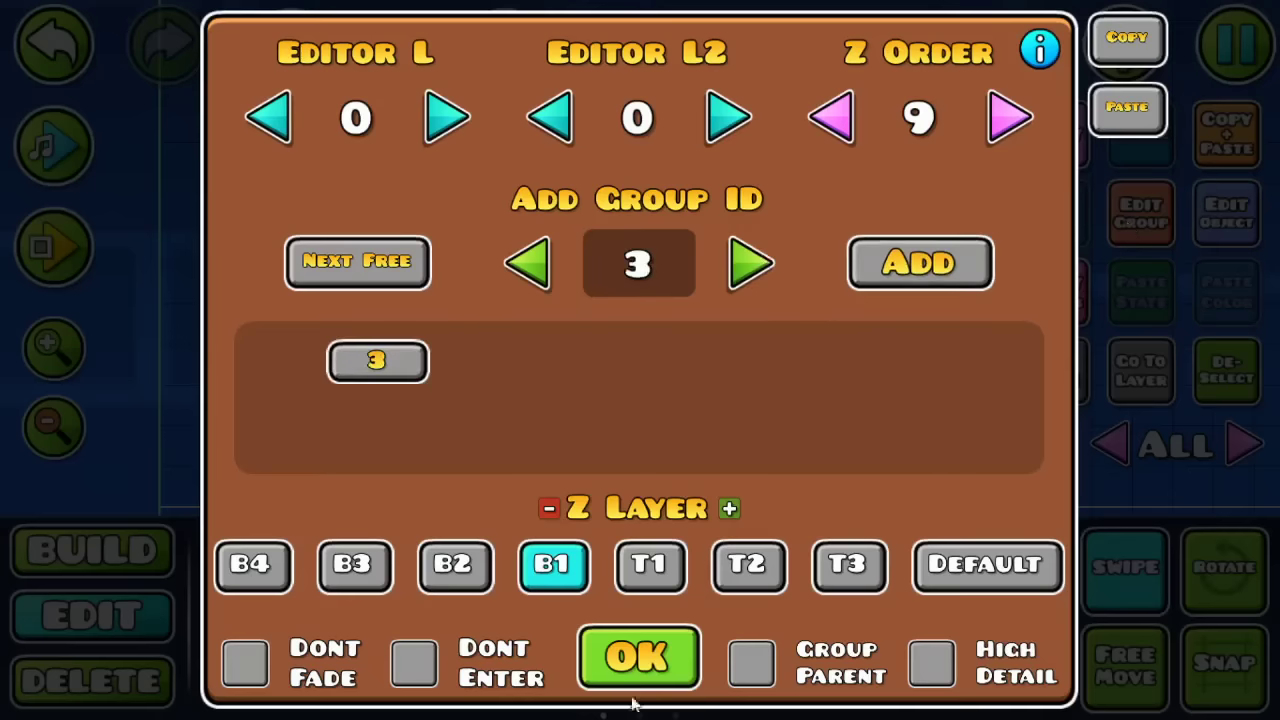
pyautogui.click(641, 658)
pyautogui.click(1210, 380)
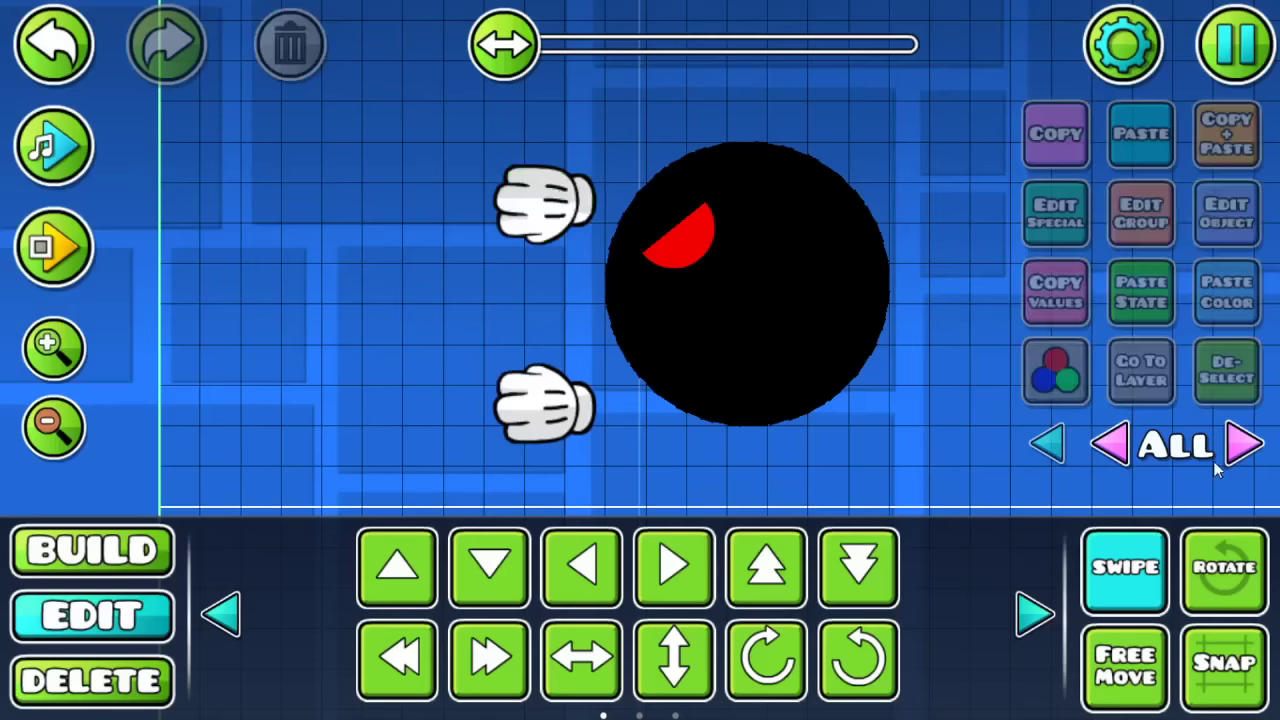
pyautogui.click(1100, 560)
pyautogui.moveTo(571, 314); pyautogui.dragTo(222, 340)
# Place a Move trigger left of the top glove hand and open its settings
pyautogui.click(92, 550)
pyautogui.moveTo(420, 345); pyautogui.dragTo(430, 432)
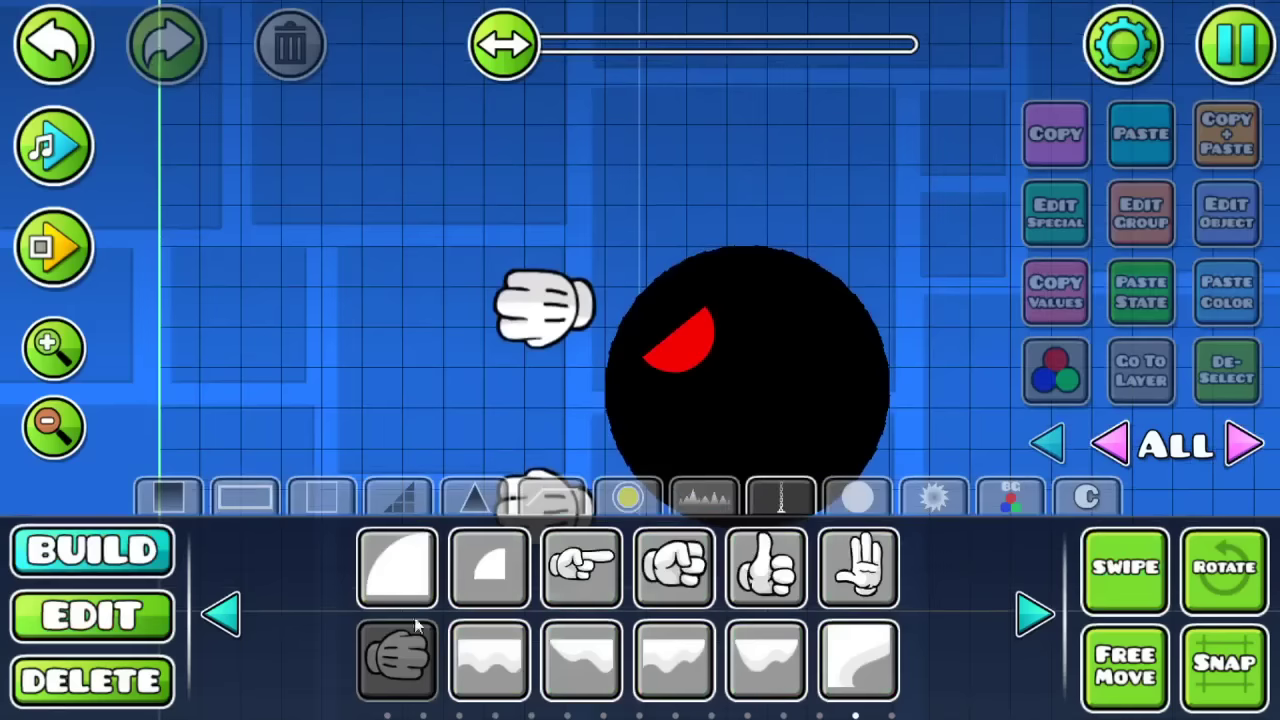
pyautogui.click(397, 660)
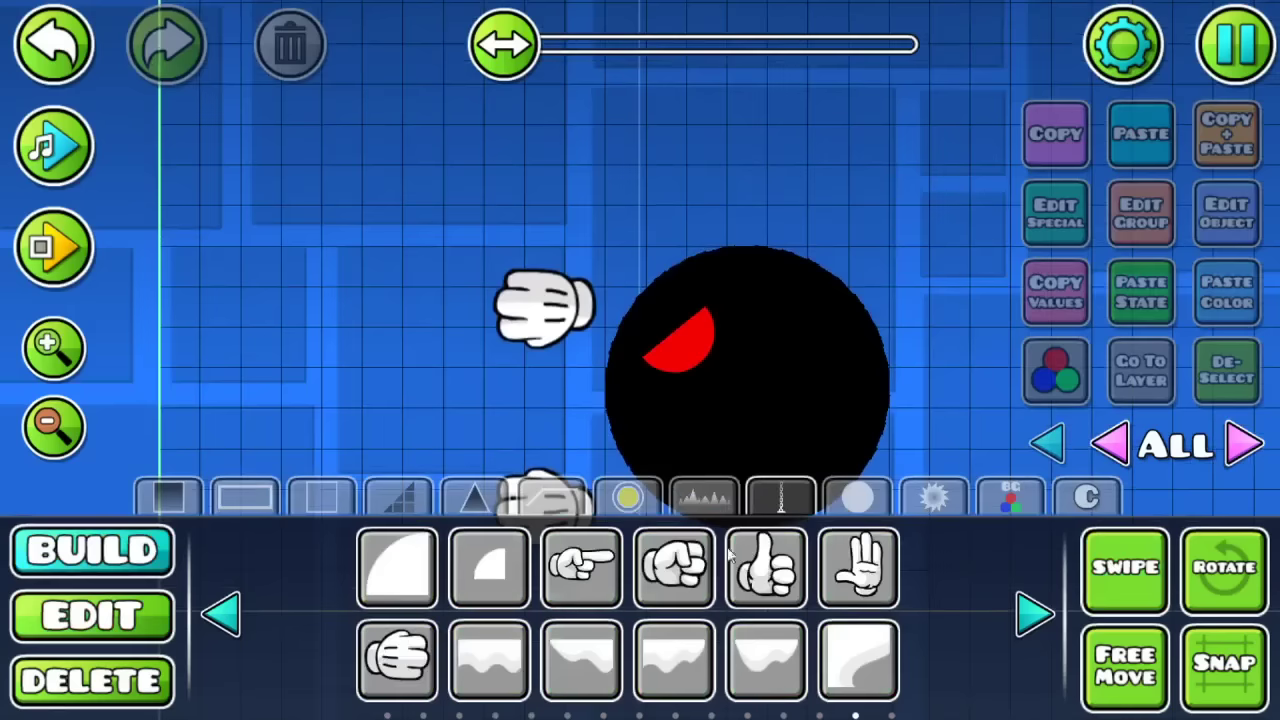
pyautogui.click(1012, 497)
pyautogui.click(580, 565)
pyautogui.click(381, 283)
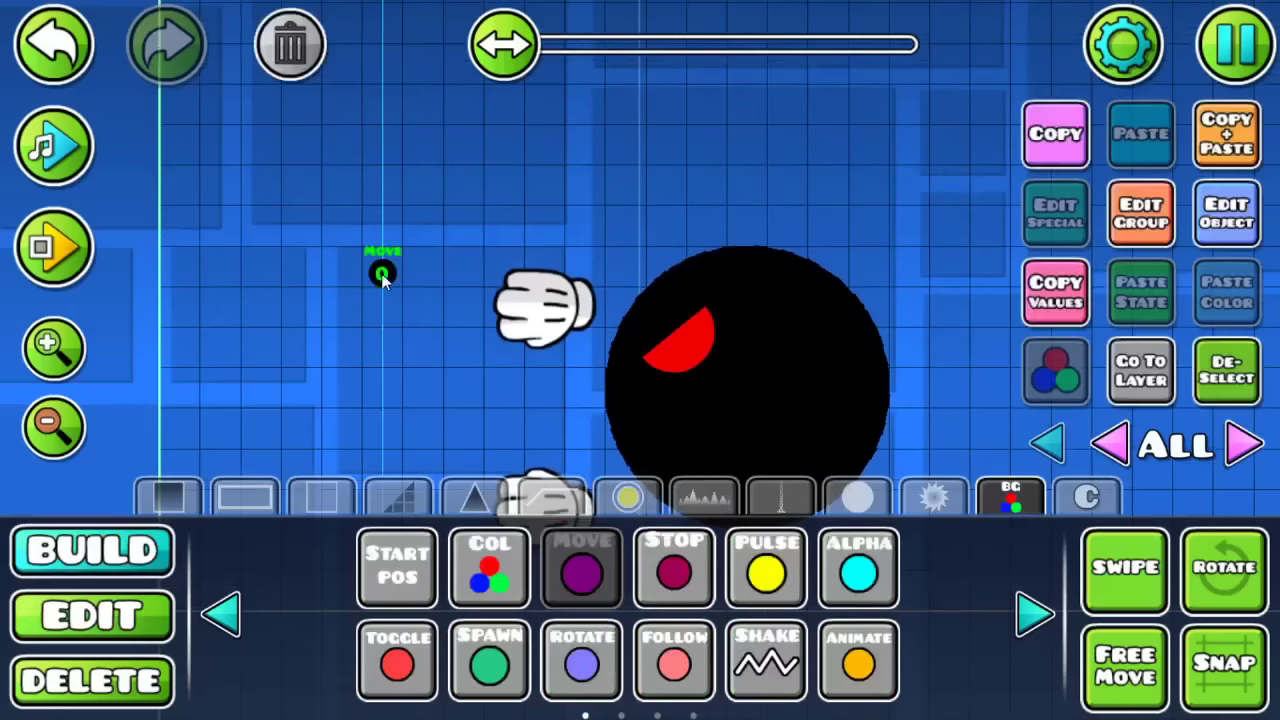
pyautogui.click(1227, 213)
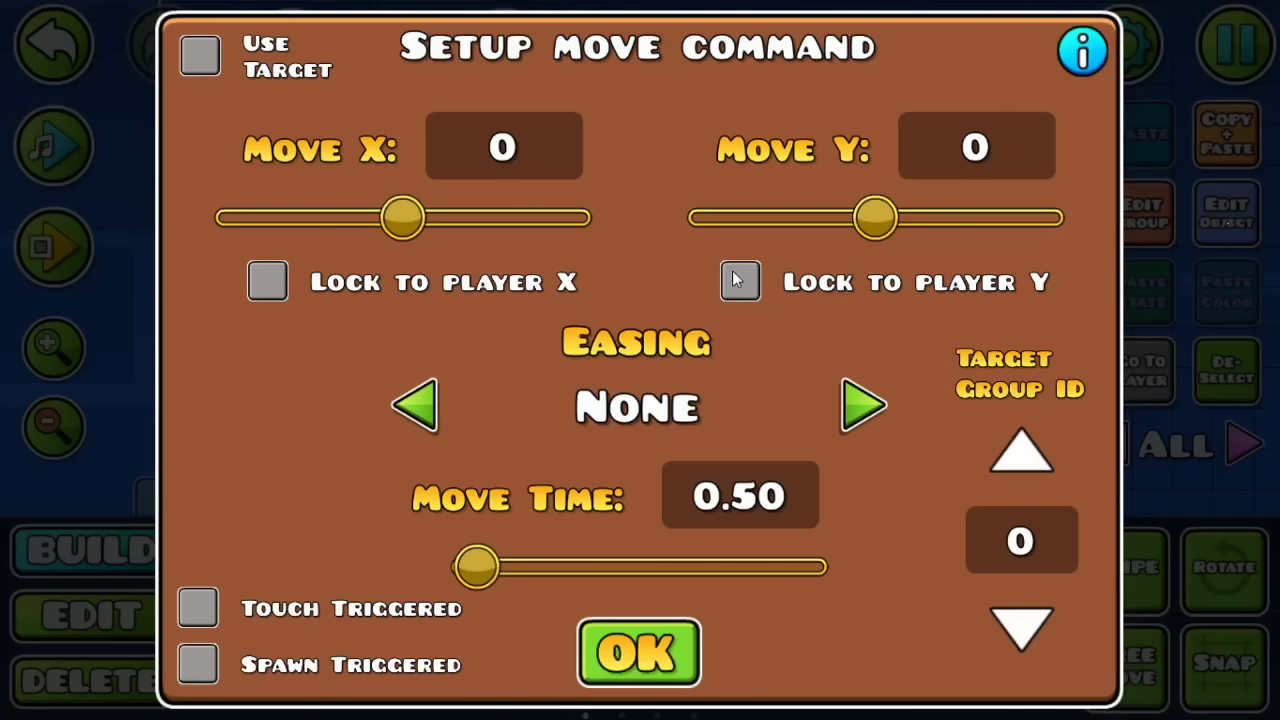
# Set the Move trigger to target group 1 with Lock to Player Y, then playtest briefly
pyautogui.click(1030, 455)
pyautogui.click(752, 281)
pyautogui.click(650, 655)
pyautogui.click(50, 248)
pyautogui.moveTo(164, 468); pyautogui.dragTo(169, 446)
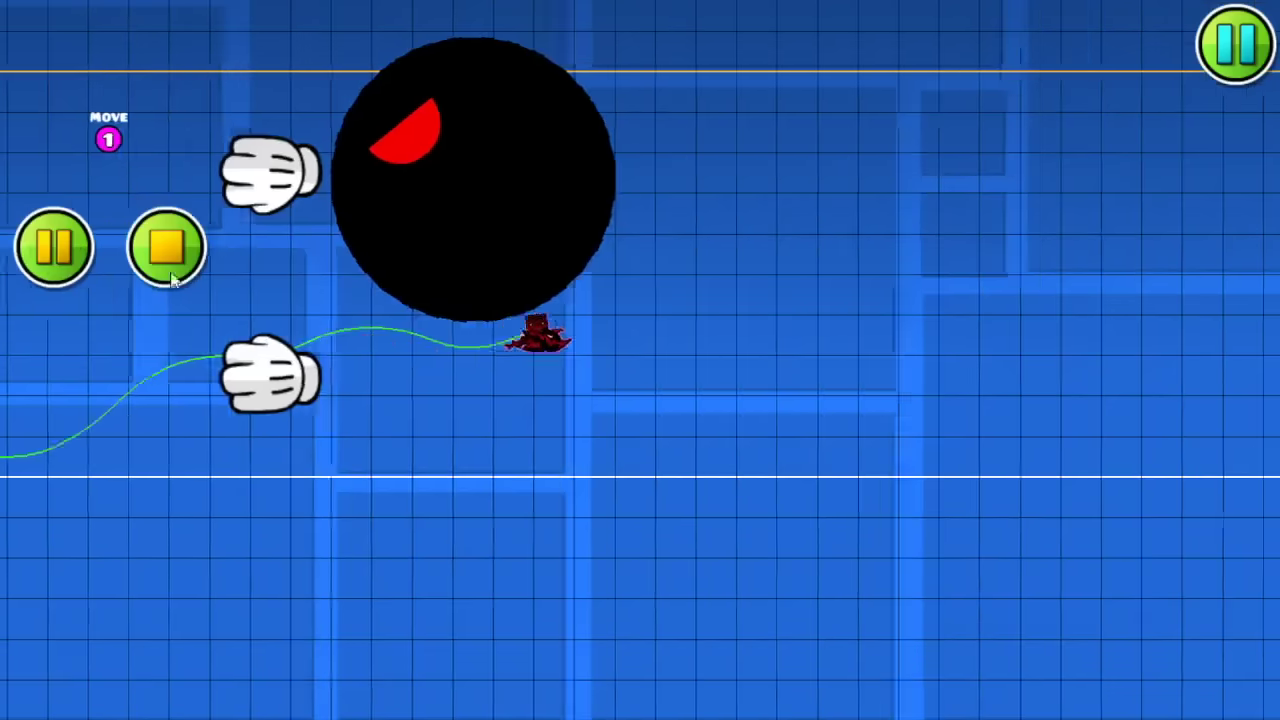
pyautogui.click(172, 246)
pyautogui.moveTo(673, 442)
pyautogui.mouseDown()
pyautogui.moveTo(580, 323)
pyautogui.moveTo(886, 388)
pyautogui.mouseUp()
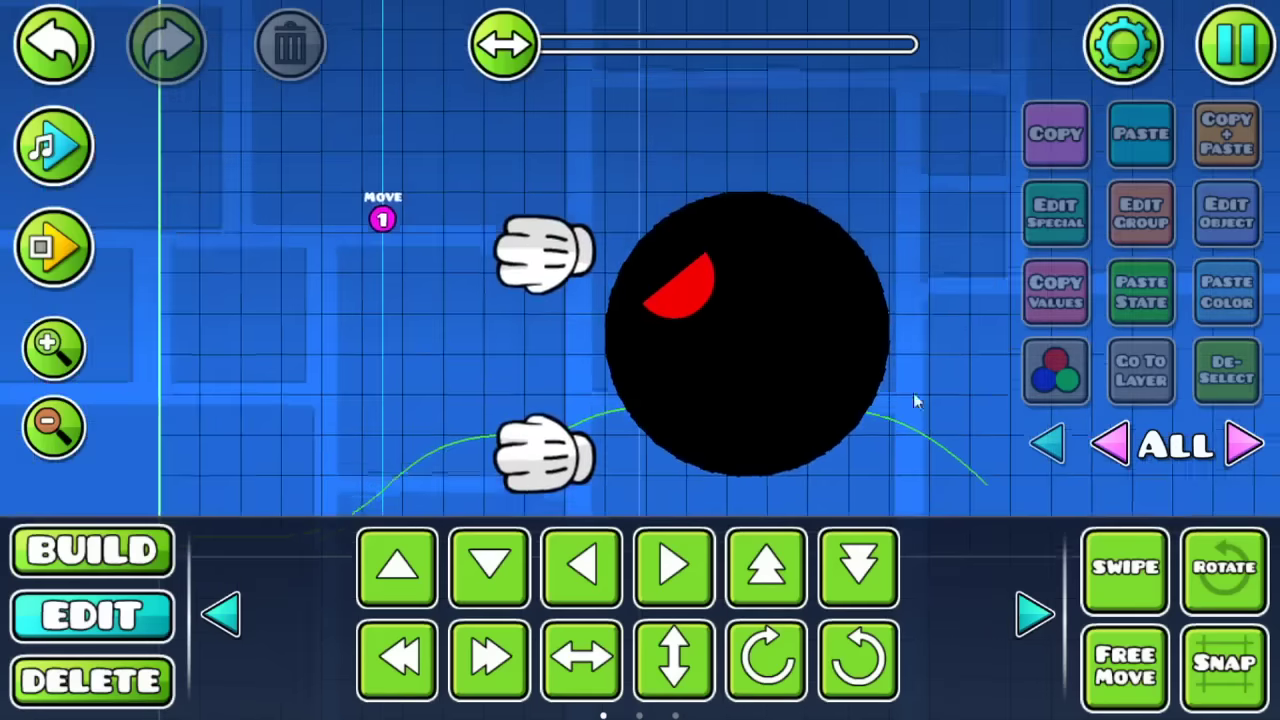
# Change the Move trigger's move time to 9999, deselect it, and pause the editor
pyautogui.click(382, 229)
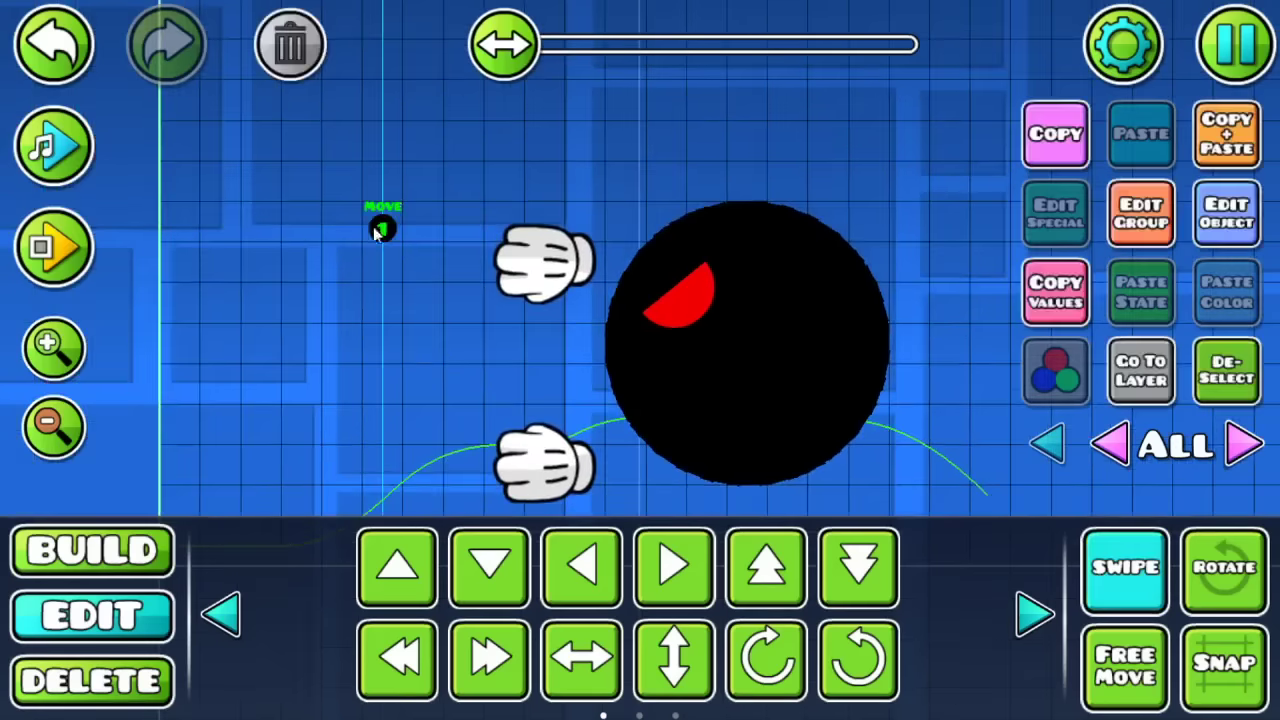
pyautogui.click(1227, 213)
pyautogui.press('BackSpace')
pyautogui.press('BackSpace')
pyautogui.press('BackSpace')
pyautogui.press('BackSpace')
pyautogui.write('999')
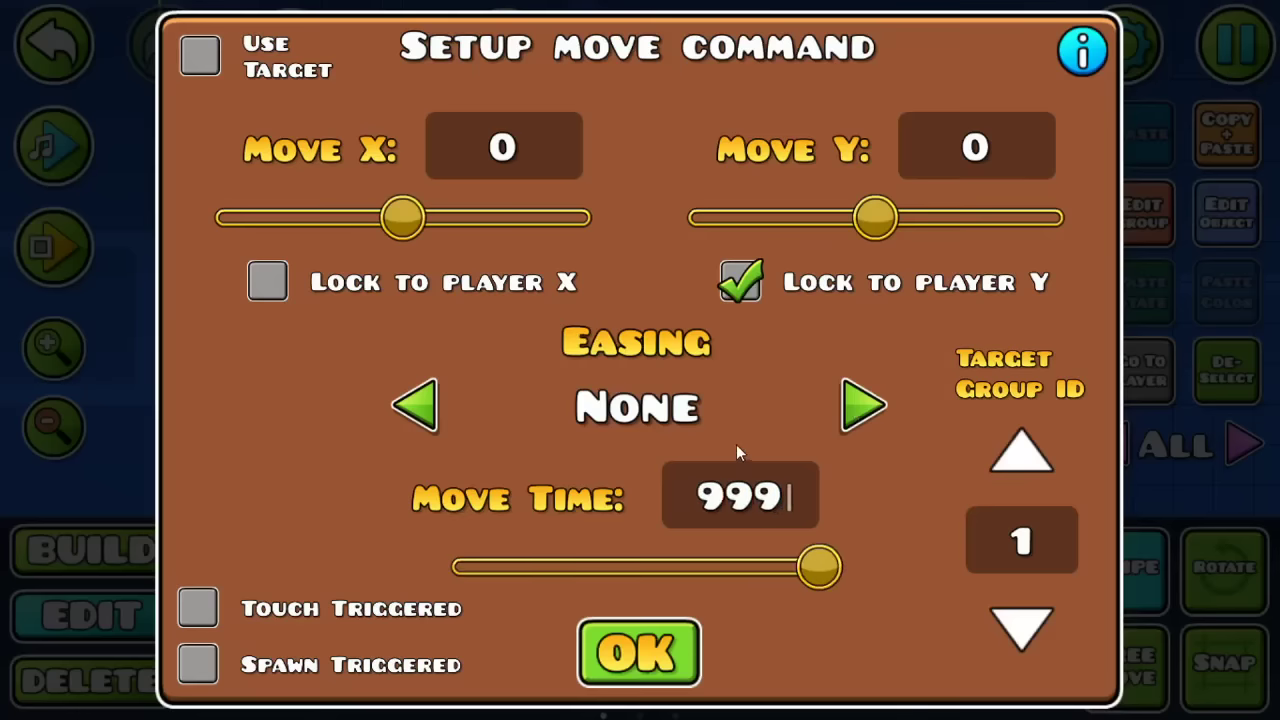
pyautogui.write('9')
pyautogui.click(639, 652)
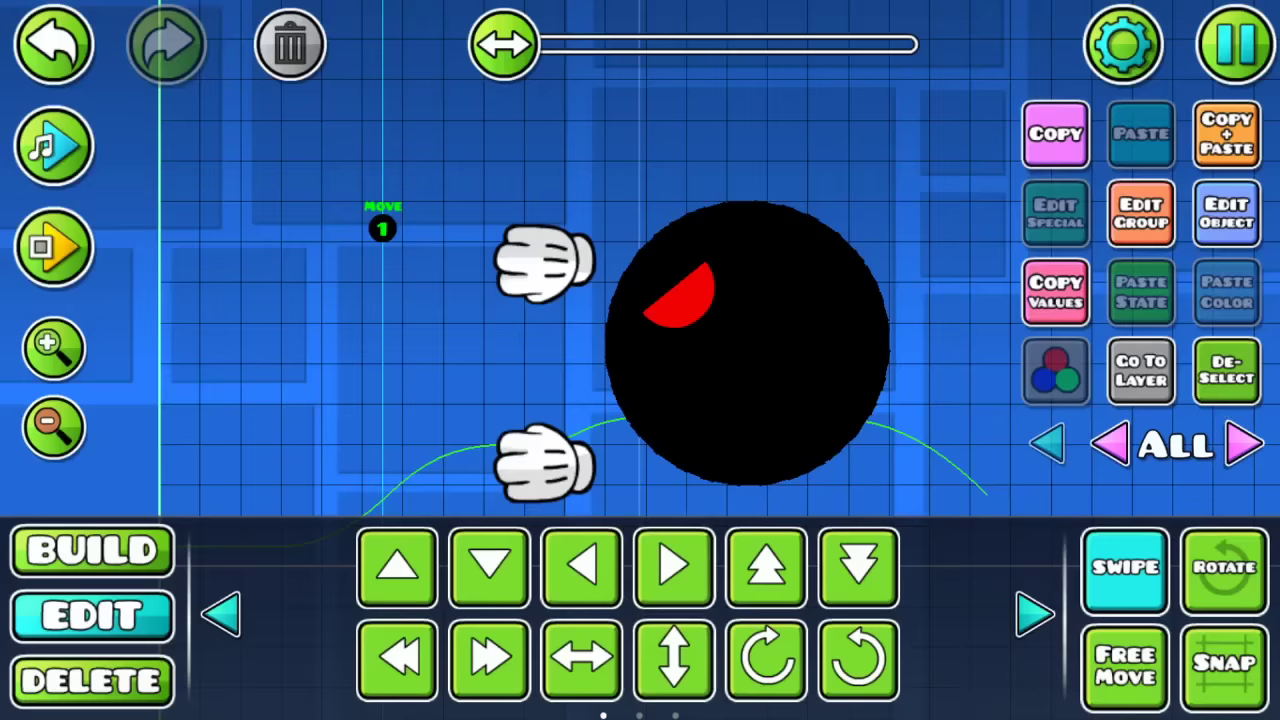
pyautogui.click(1227, 370)
pyautogui.click(1236, 44)
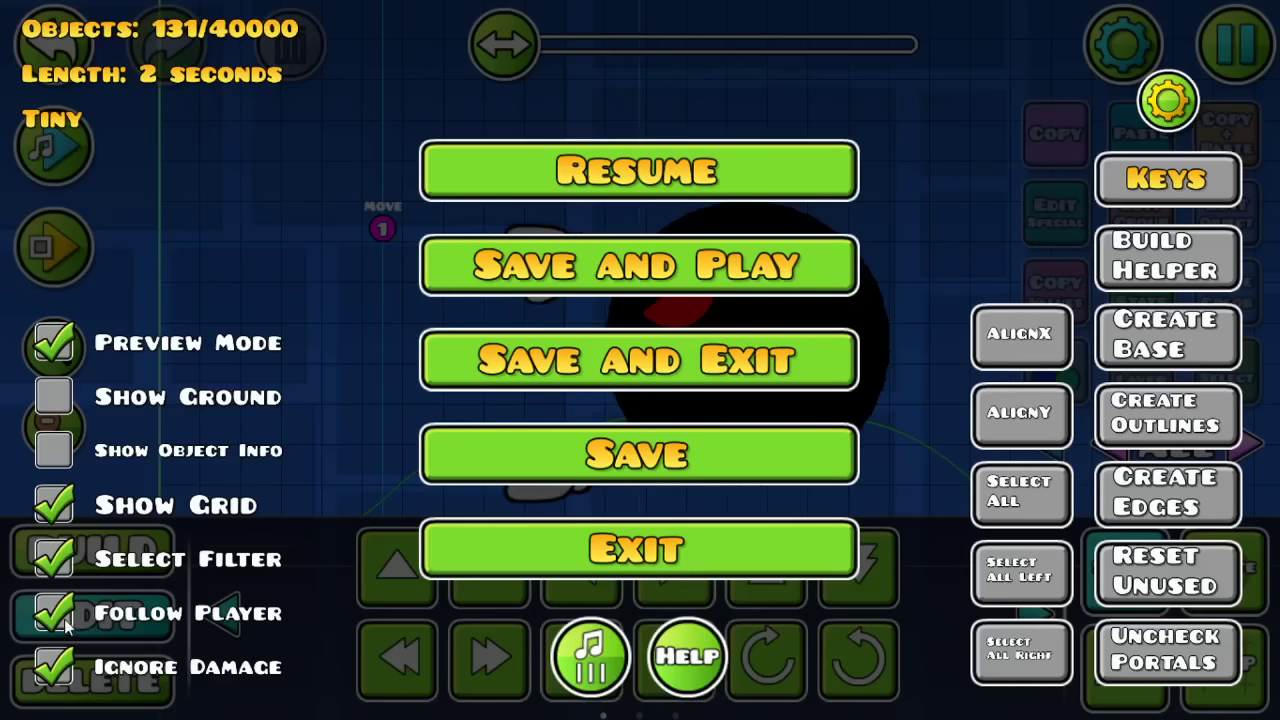
# Playtest the level, flying the ship up and down to check the boss tracks it
pyautogui.click(526, 188)
pyautogui.click(53, 245)
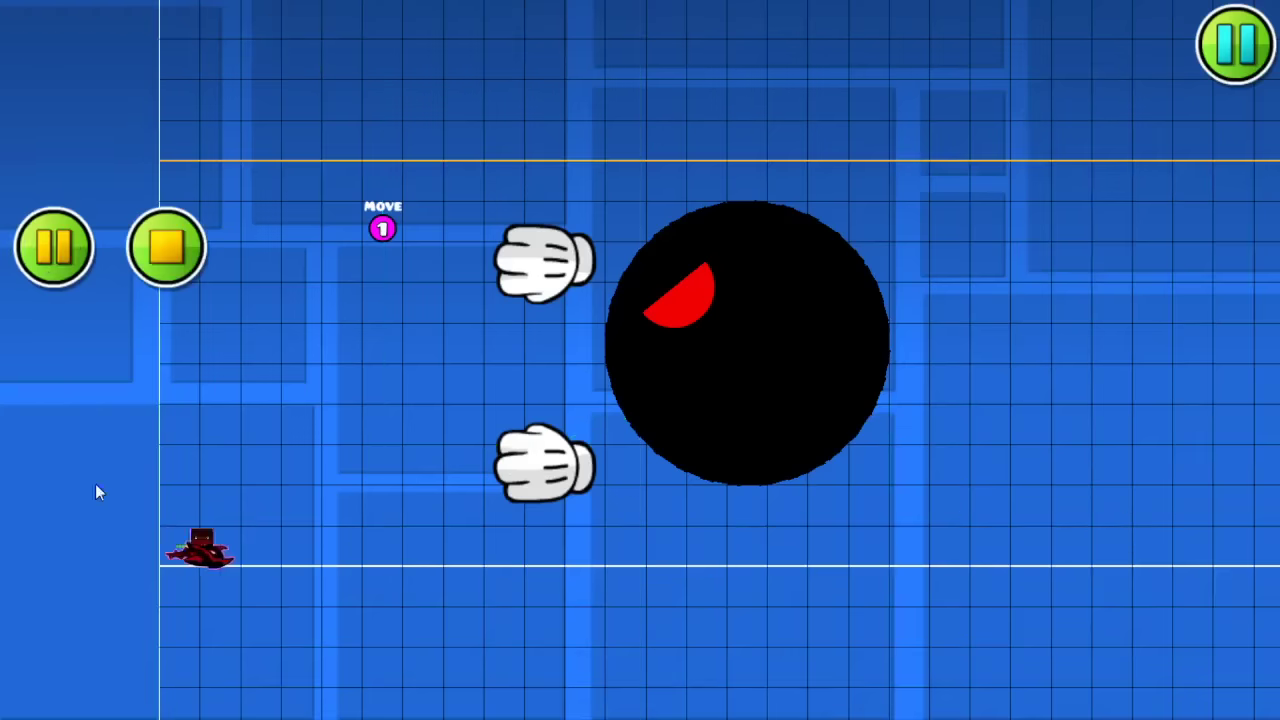
pyautogui.moveTo(113, 529); pyautogui.dragTo(113, 533)
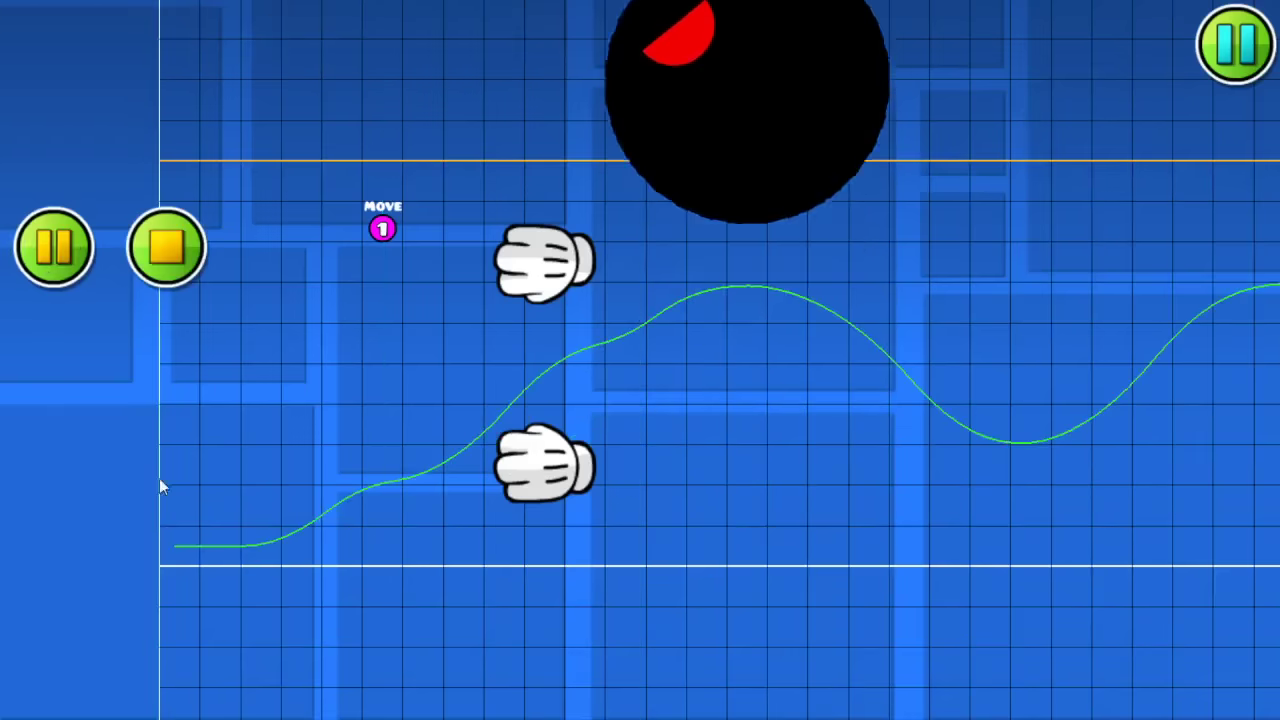
pyautogui.click(178, 256)
# Turn Follow Player back on in the pause menu and reselect the Move trigger
pyautogui.click(1246, 60)
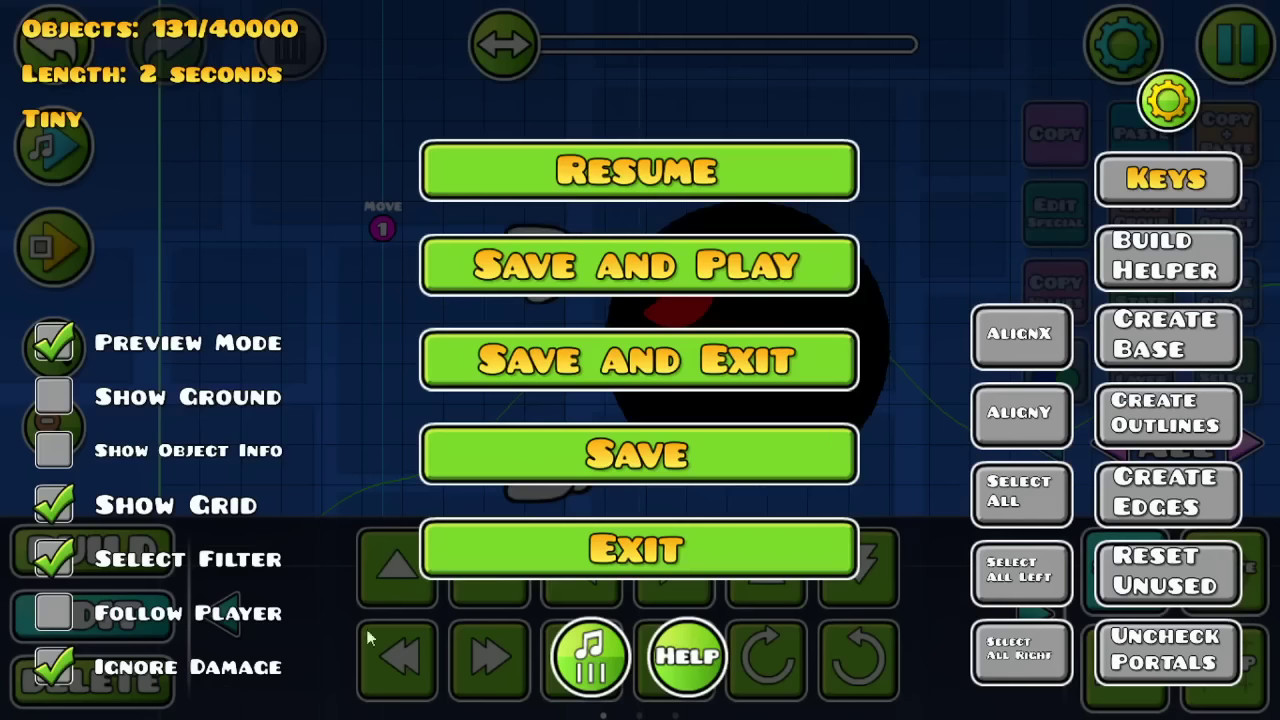
pyautogui.click(80, 596)
pyautogui.click(552, 184)
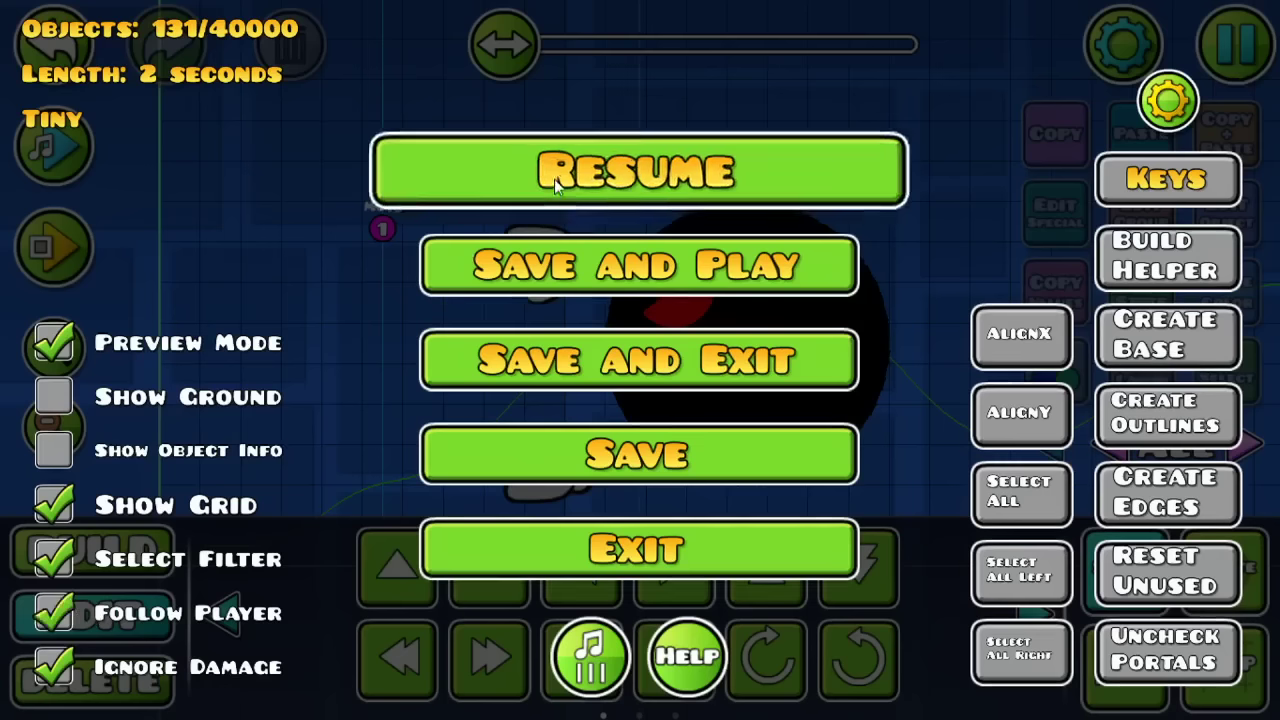
pyautogui.click(381, 229)
pyautogui.click(1226, 213)
# Switch the Move trigger from Lock to Player Y to Lock to Player X and playtest
pyautogui.click(740, 284)
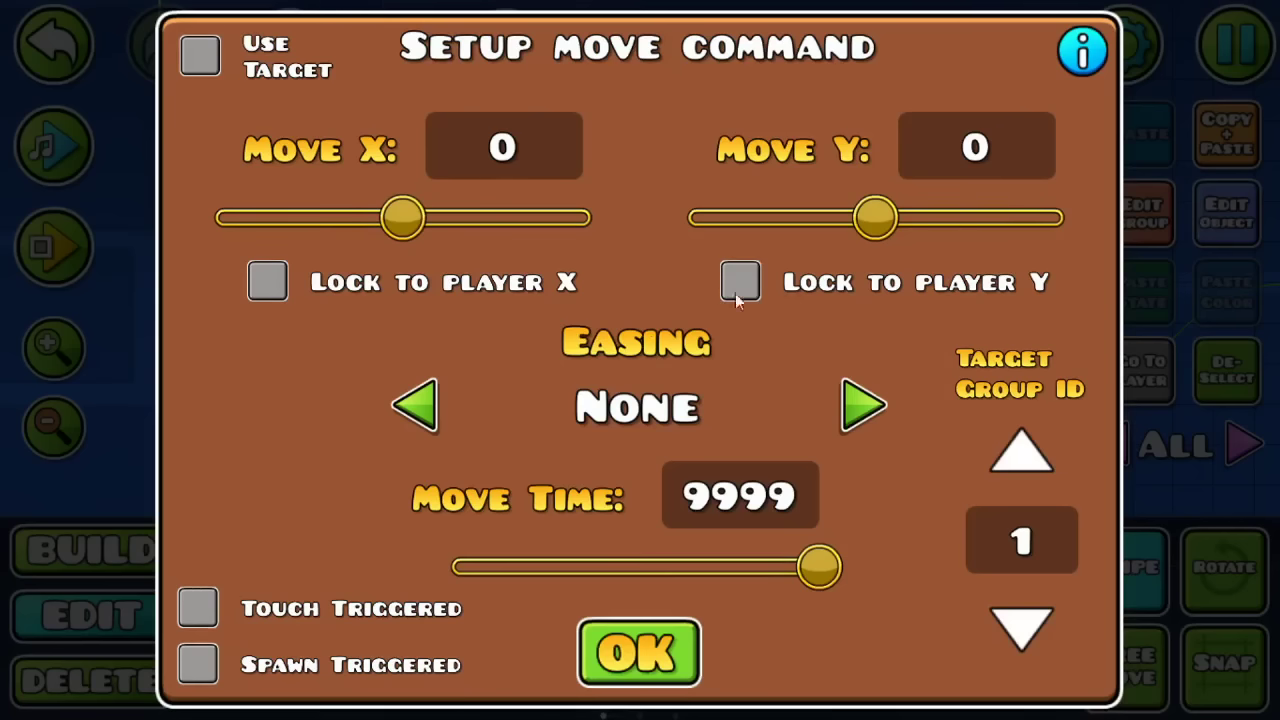
pyautogui.click(266, 280)
pyautogui.click(640, 652)
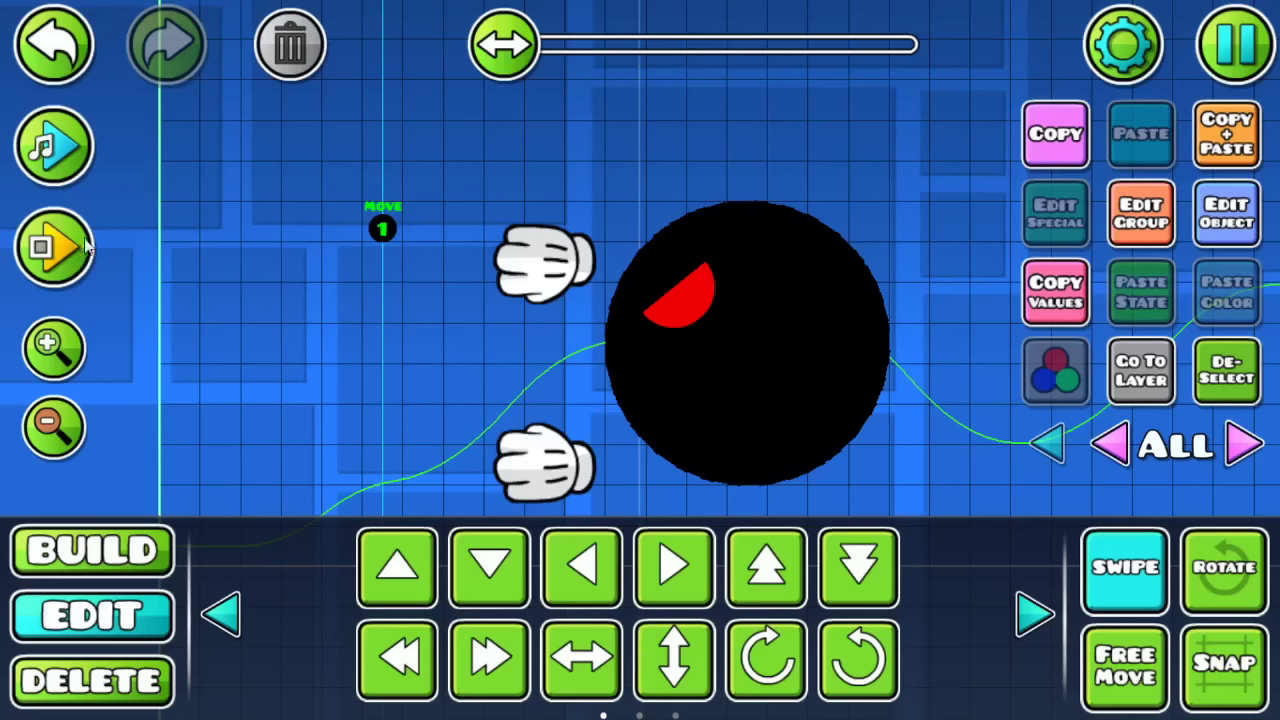
pyautogui.click(53, 245)
pyautogui.moveTo(167, 553)
pyautogui.mouseDown()
pyautogui.moveTo(173, 567)
pyautogui.moveTo(186, 507)
pyautogui.mouseUp()
pyautogui.press('Escape')
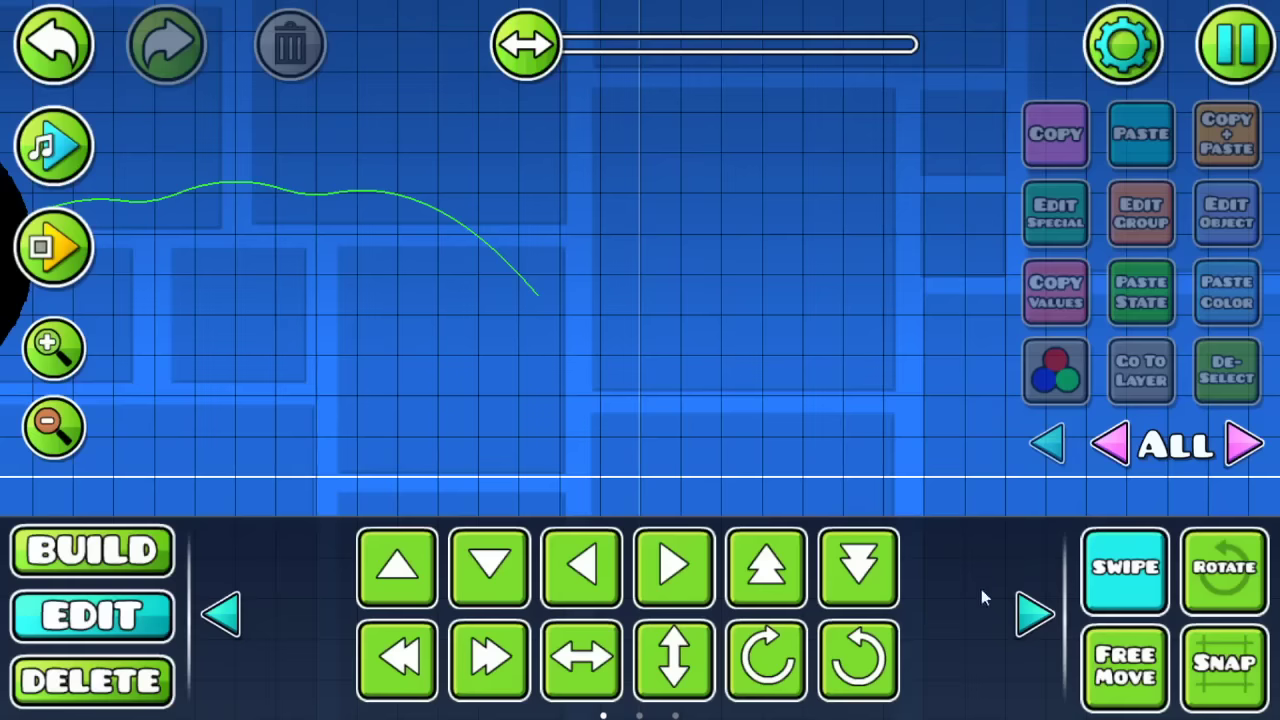
# Reselect the Move trigger and paste a copy above it targeting group 2
pyautogui.click(1086, 596)
pyautogui.moveTo(686, 303); pyautogui.dragTo(751, 406)
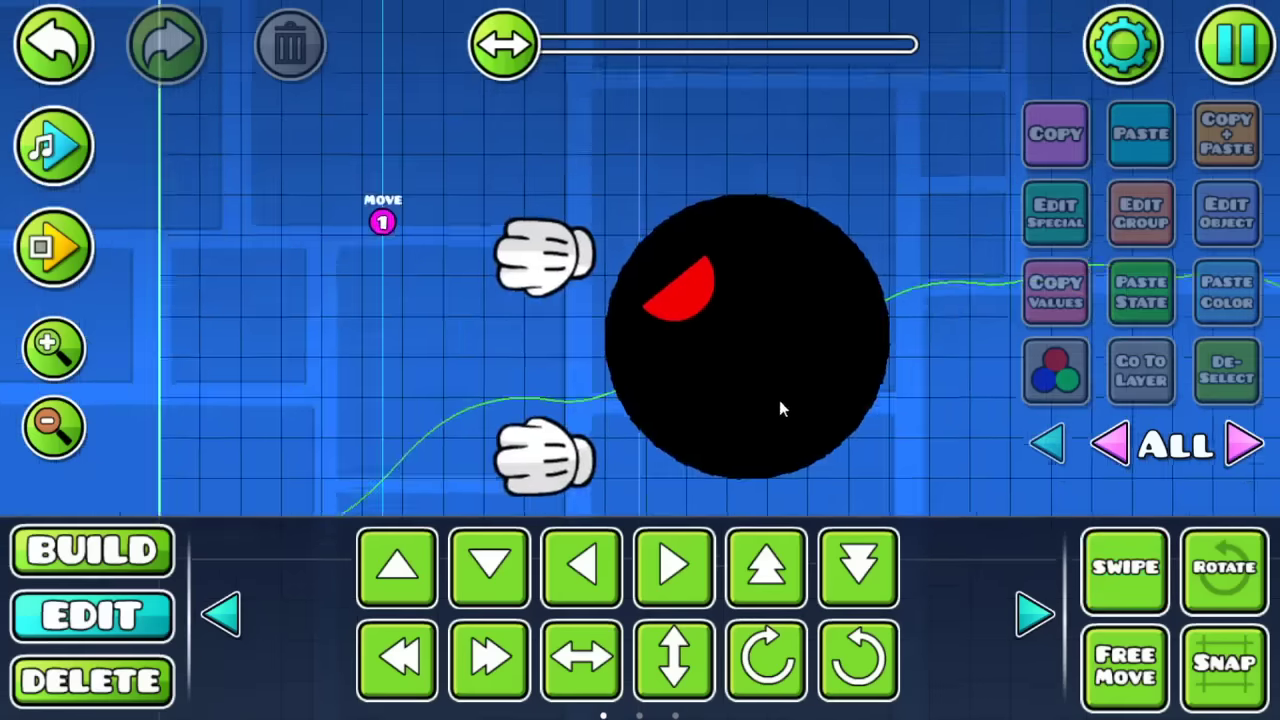
pyautogui.click(102, 548)
pyautogui.click(158, 614)
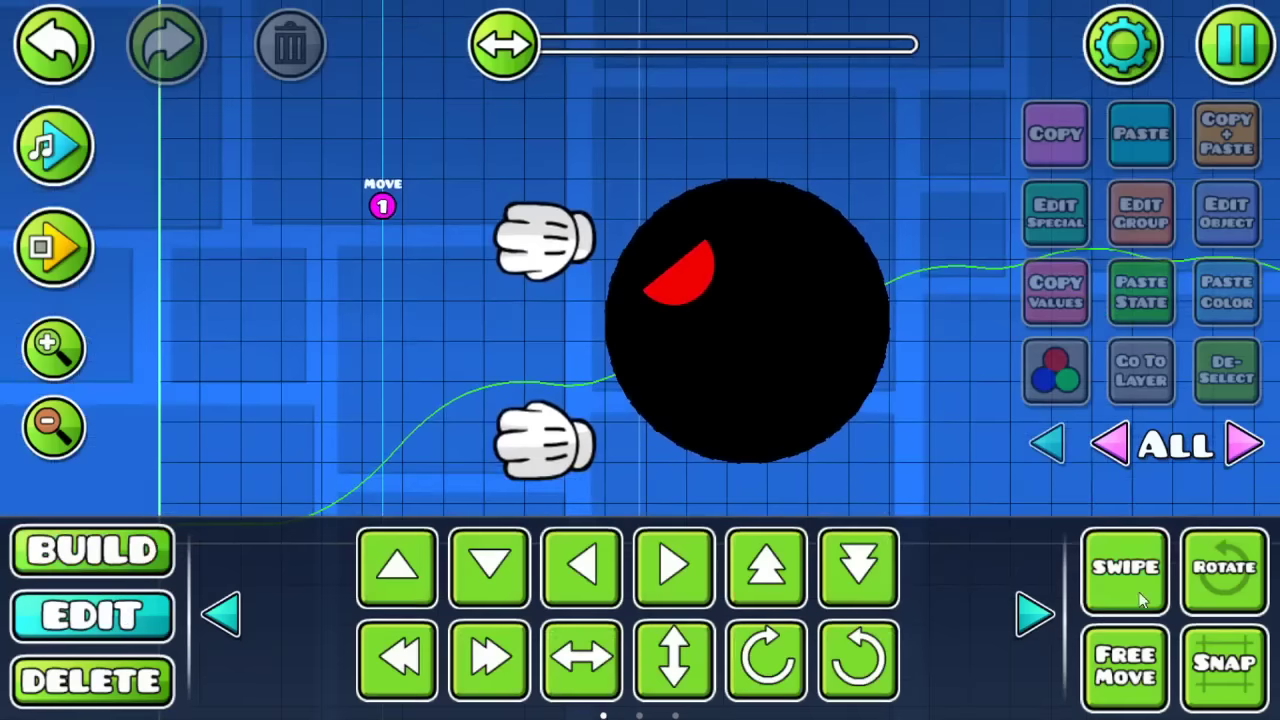
pyautogui.click(382, 206)
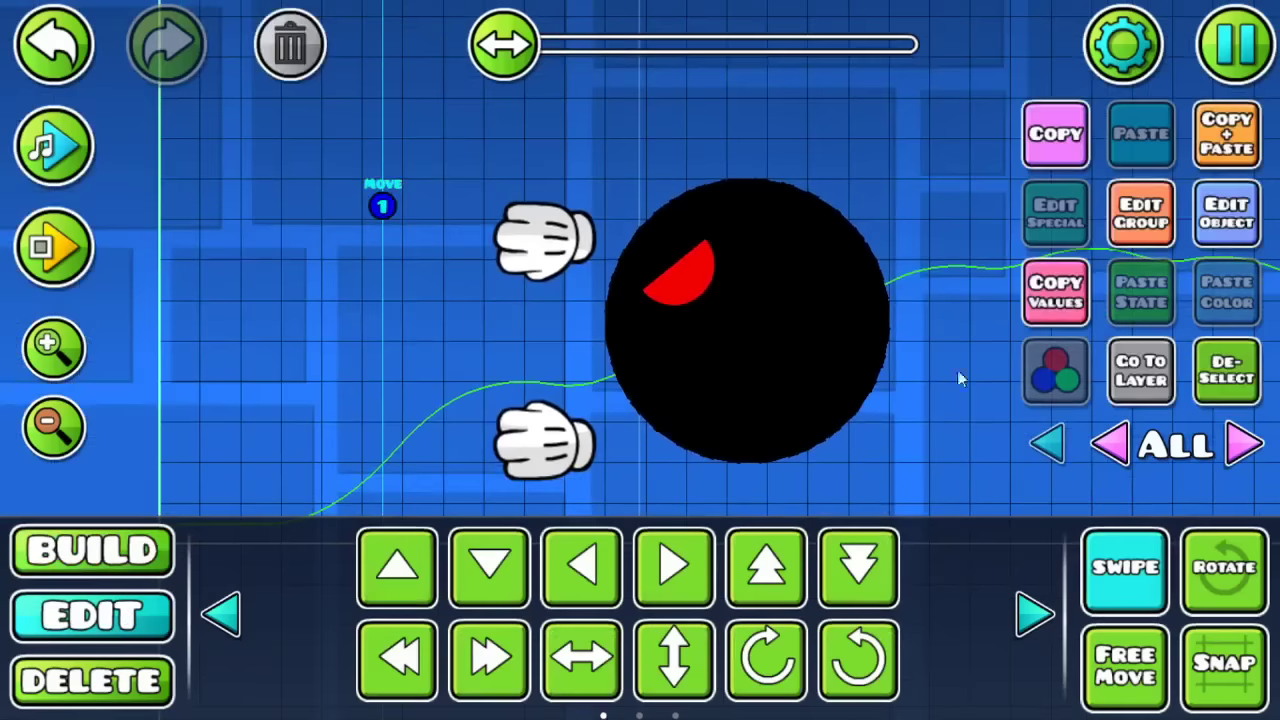
pyautogui.click(1224, 158)
pyautogui.click(1228, 216)
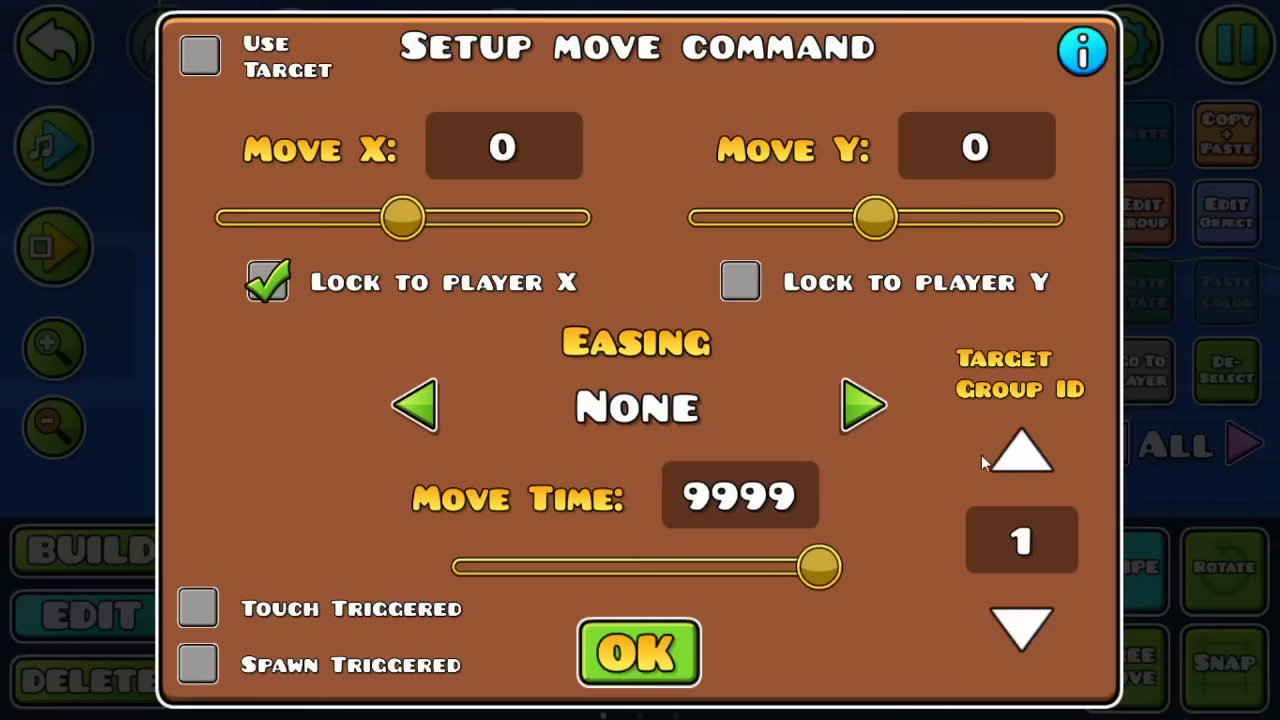
pyautogui.click(1021, 454)
pyautogui.click(639, 652)
# Paste another copy on top and set its target group to 3
pyautogui.click(1205, 121)
pyautogui.click(766, 567)
pyautogui.click(1228, 216)
pyautogui.click(1021, 450)
pyautogui.click(639, 652)
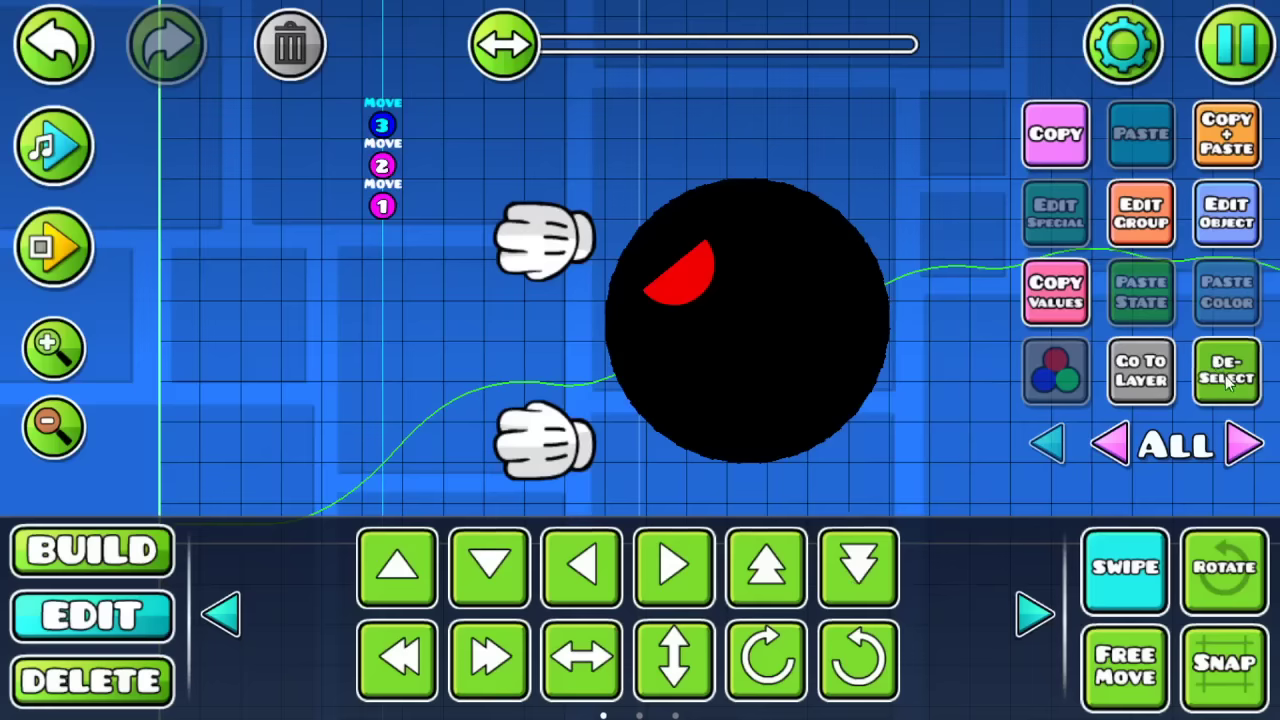